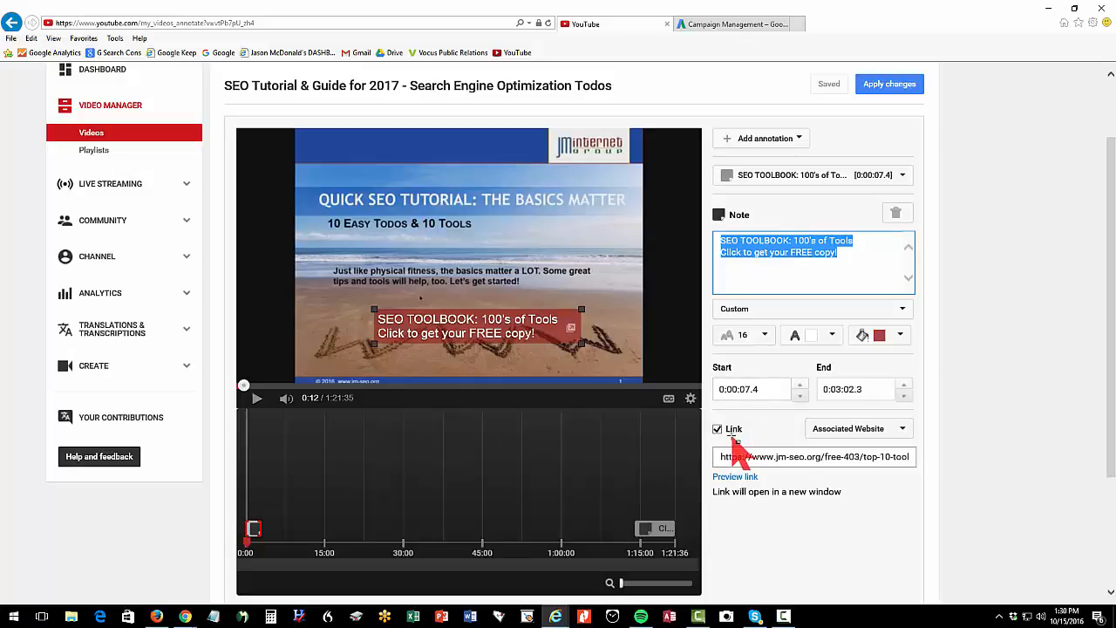
Step: Choose Associated Website as the link type of the SEO TOOLBOOK note
left_click(901, 429)
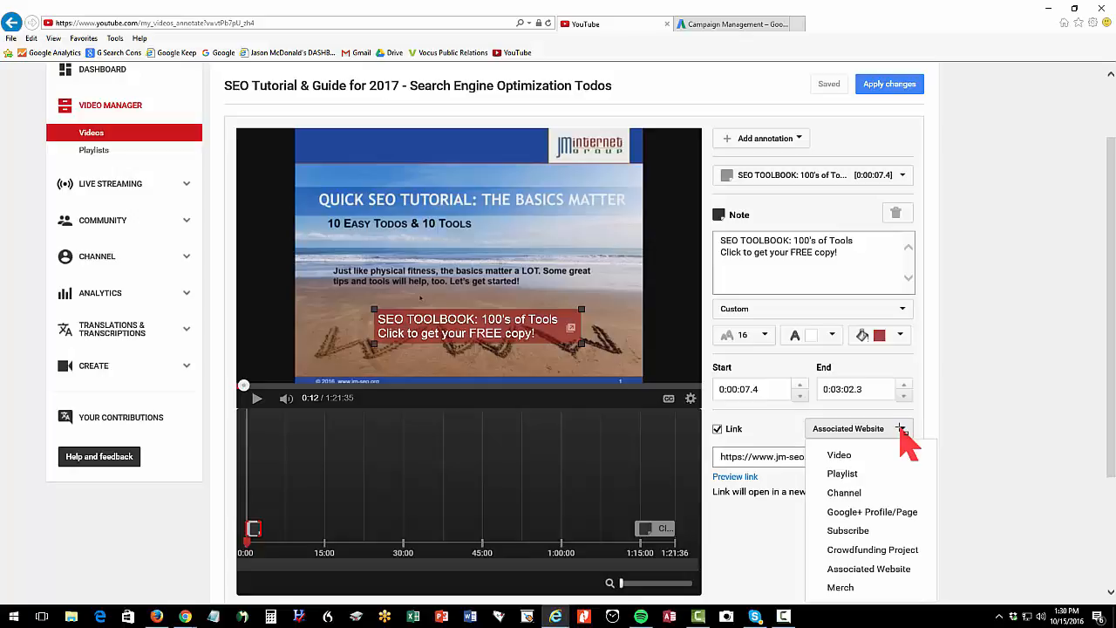
scroll(949, 451, "down", 1)
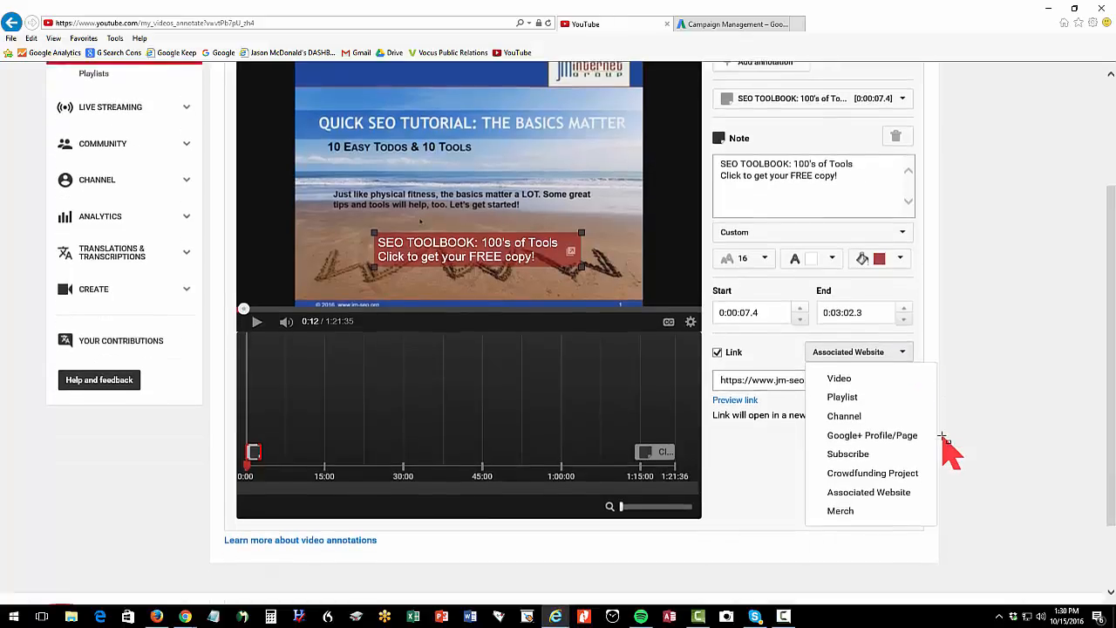
left_click(868, 489)
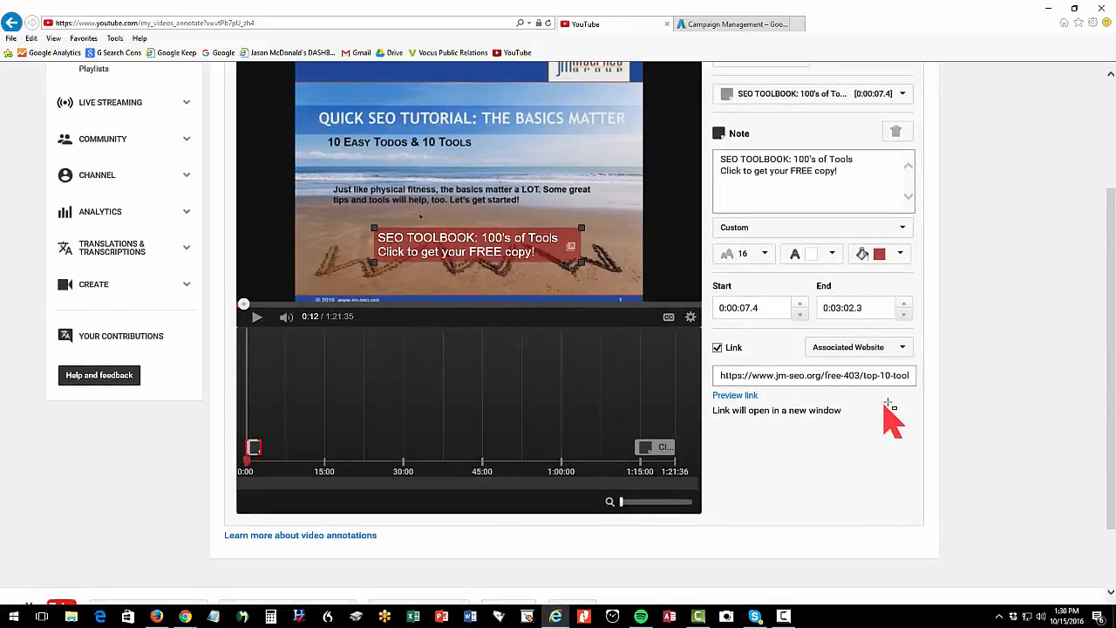
left_click(893, 348)
left_click(893, 349)
Step: Extend the SEO TOOLBOOK note on the timeline to end at 0:03:13.9, and review its start time and text
left_click_drag(260, 450, 262, 449)
double_click(755, 307)
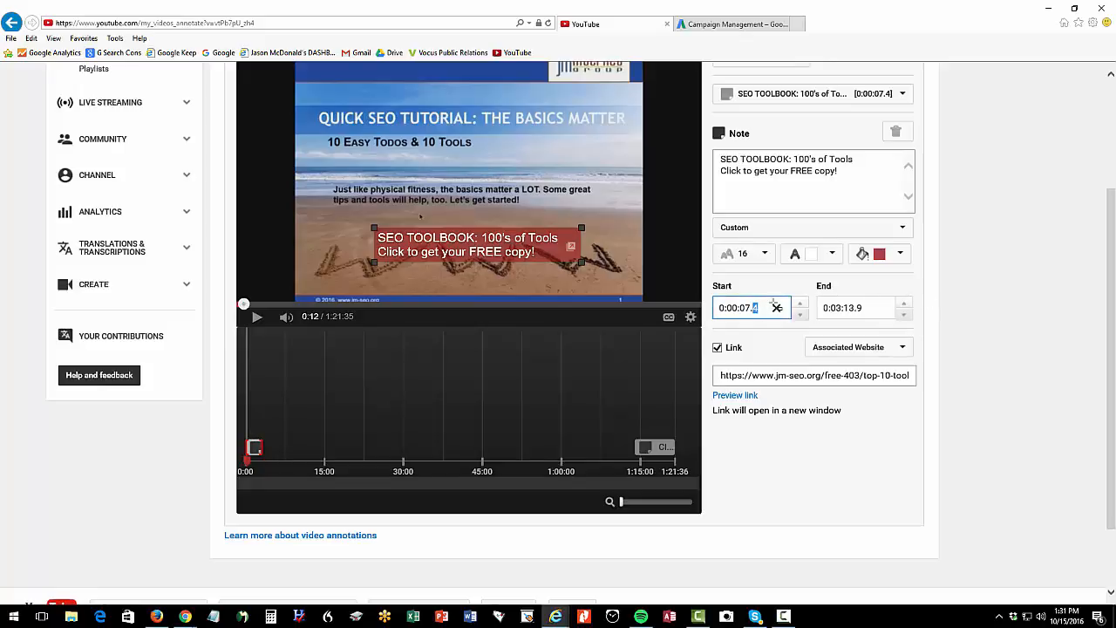
scroll(697, 261, "up", 3)
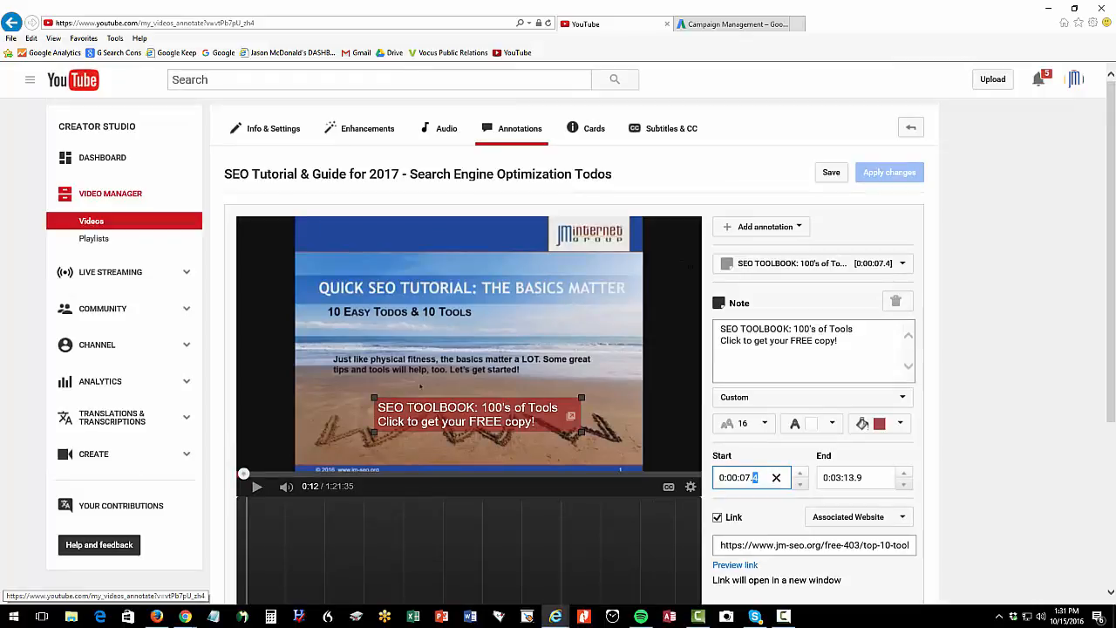
left_click_drag(846, 344, 719, 325)
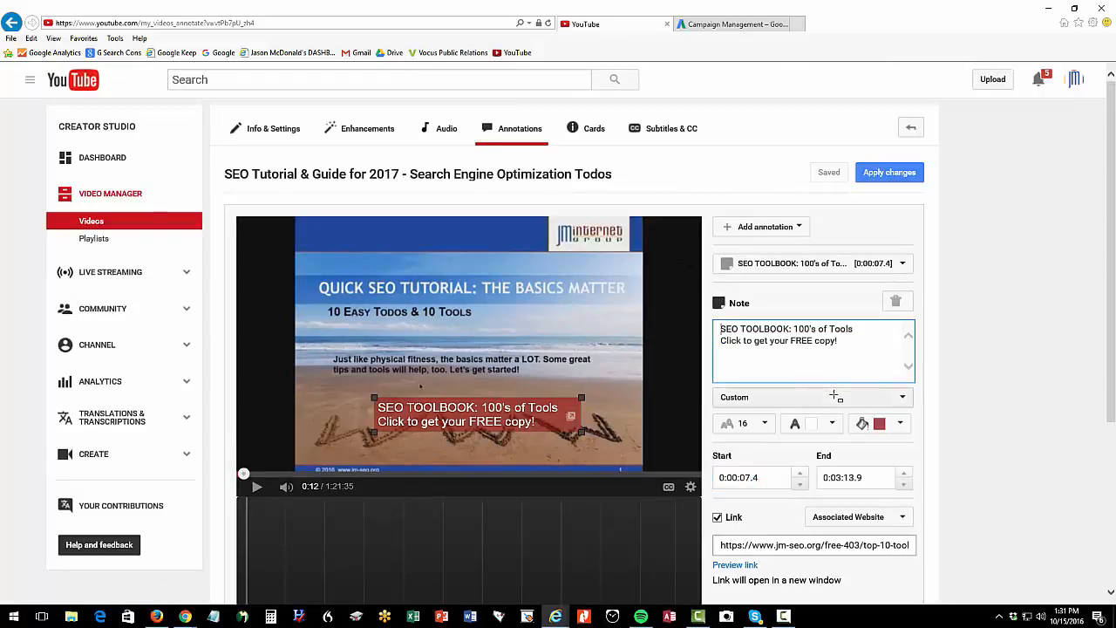
Step: Go to about 1:16:20 in the video, select the "Click to Subscribe to Our Channel!" note and examine its link type options and URL
scroll(811, 375, "down", 1)
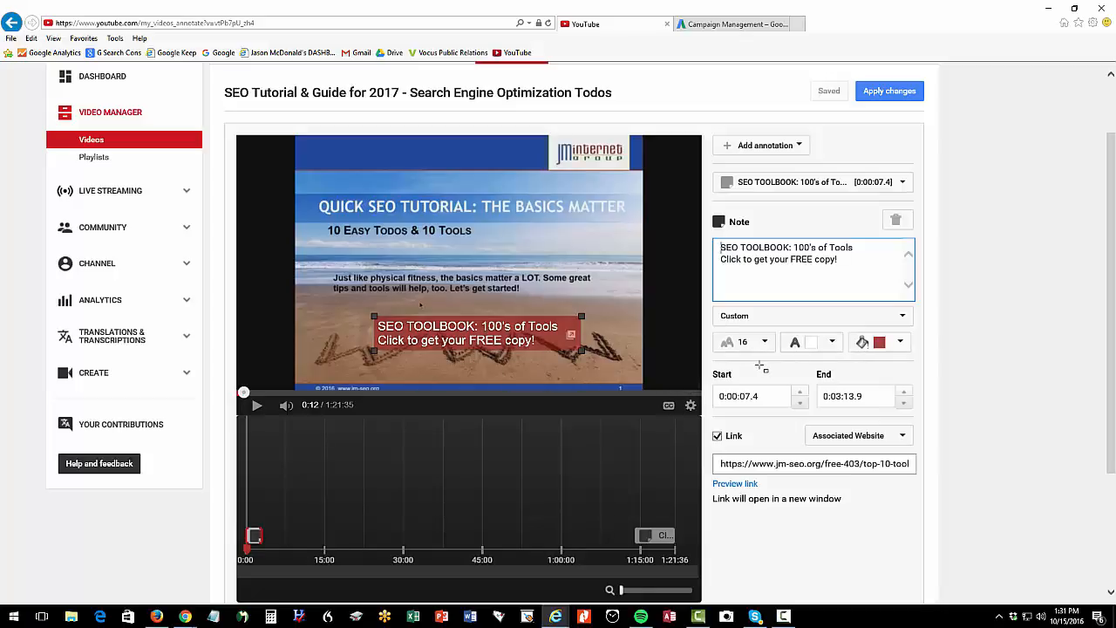
scroll(761, 368, "down", 2)
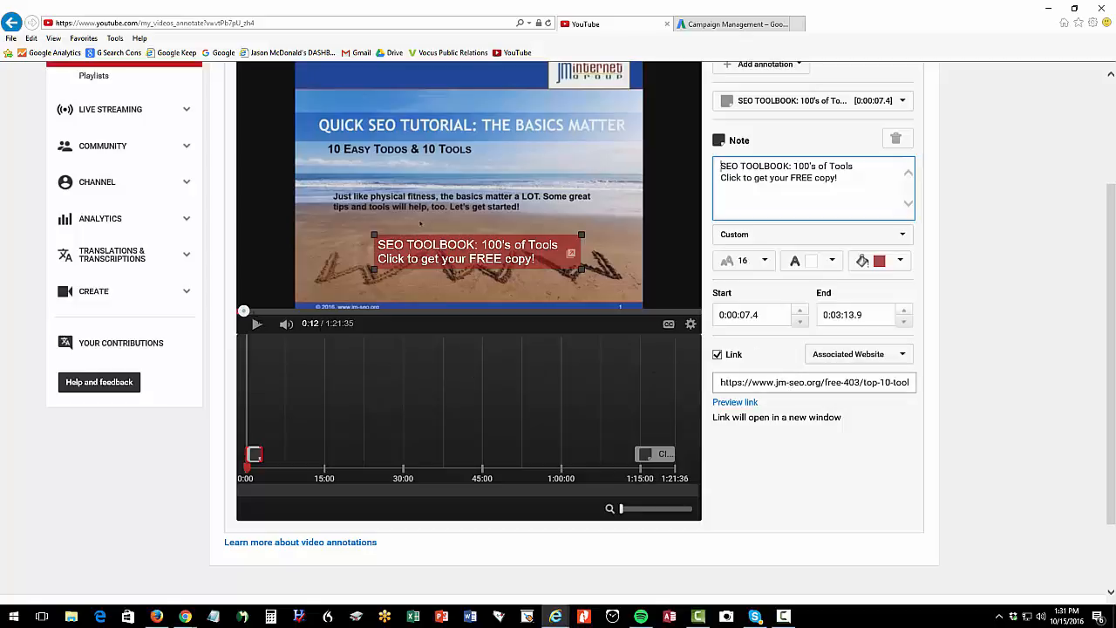
mouse_move(249, 311)
left_mouse_down()
mouse_move(695, 314)
mouse_move(665, 310)
left_mouse_up()
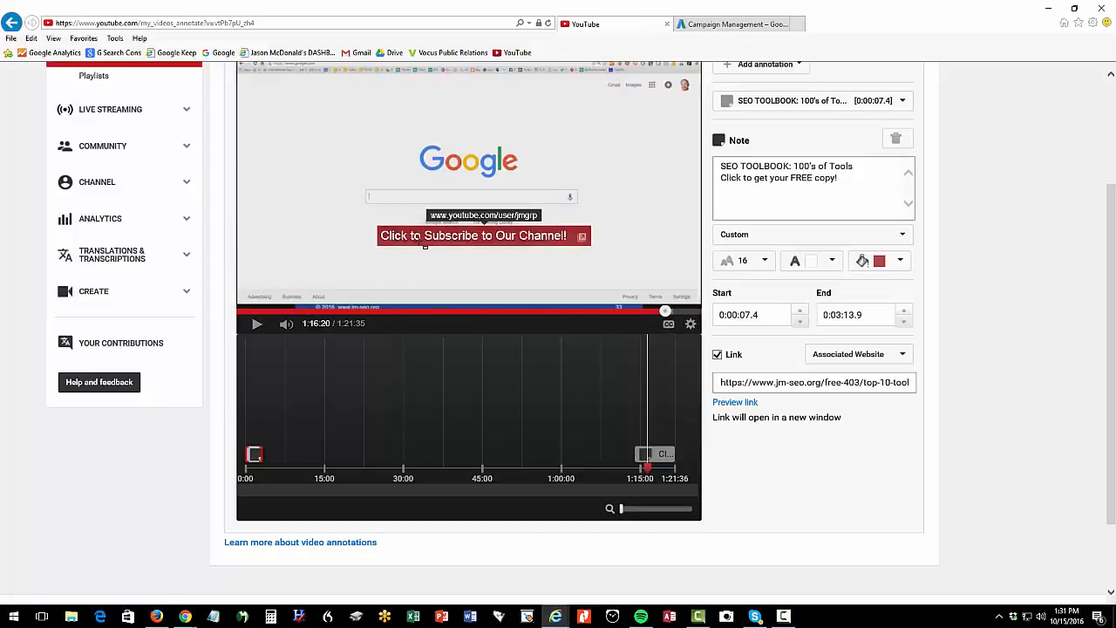
left_click(424, 244)
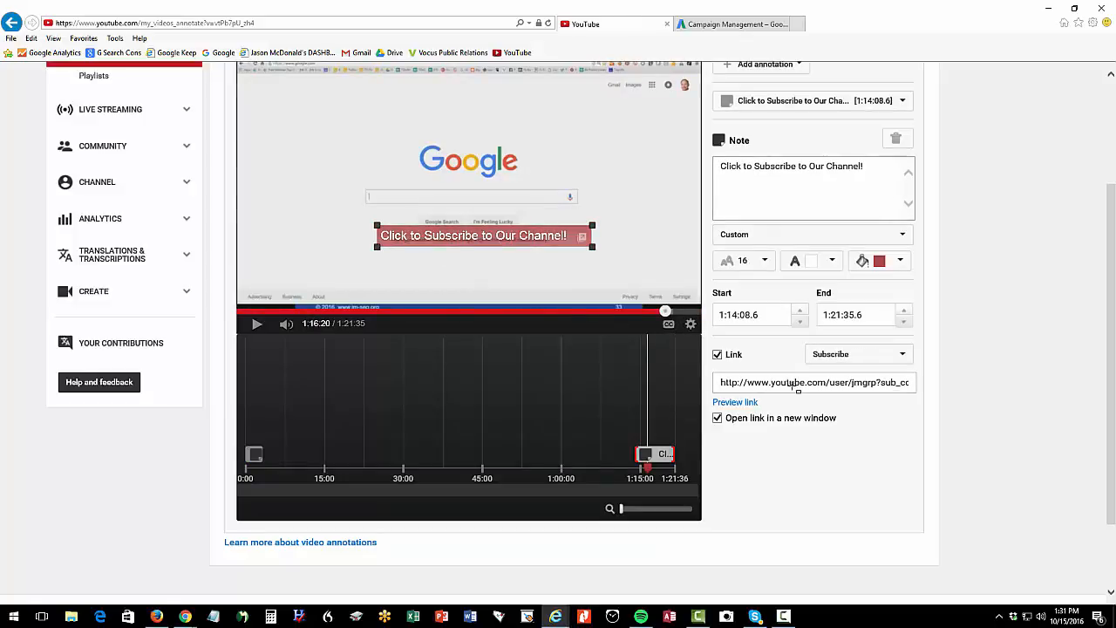
left_click(902, 354)
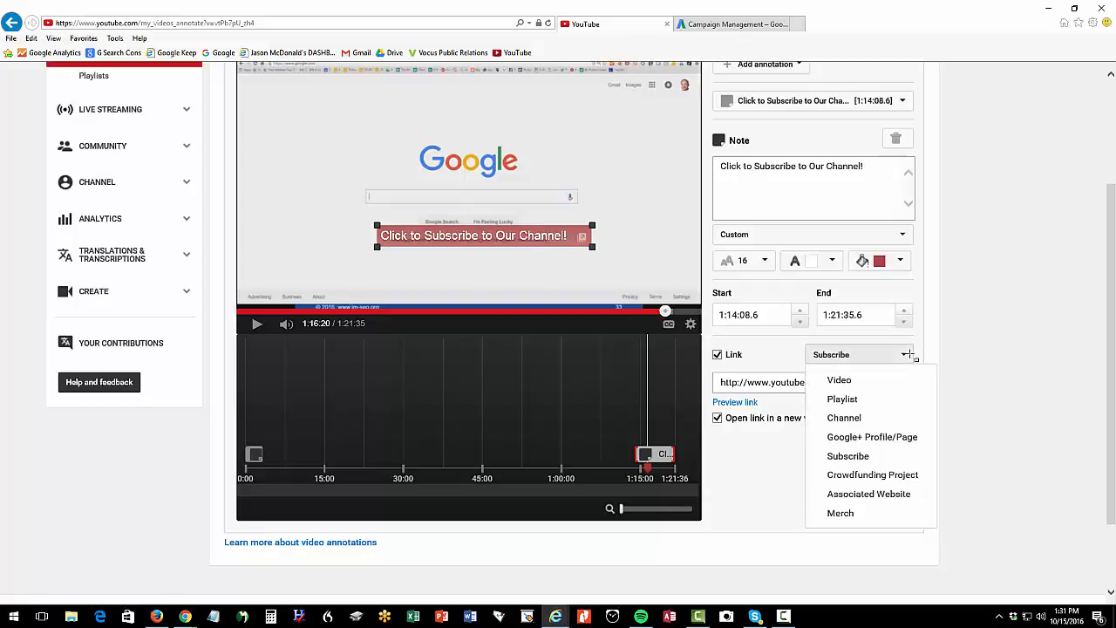
left_click(833, 354)
left_click_drag(854, 383, 907, 384)
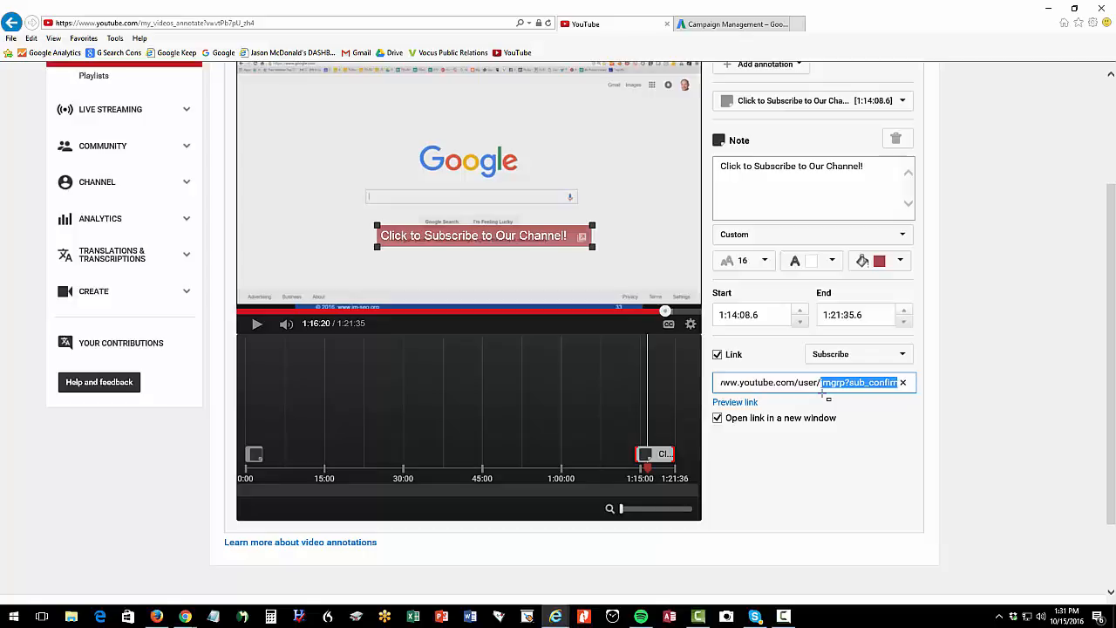
Step: Open the video "How to Post Updates and To 'Pulse' on LinkedIn" for editing from Creator Studio's Video Manager
scroll(828, 398, "up", 3)
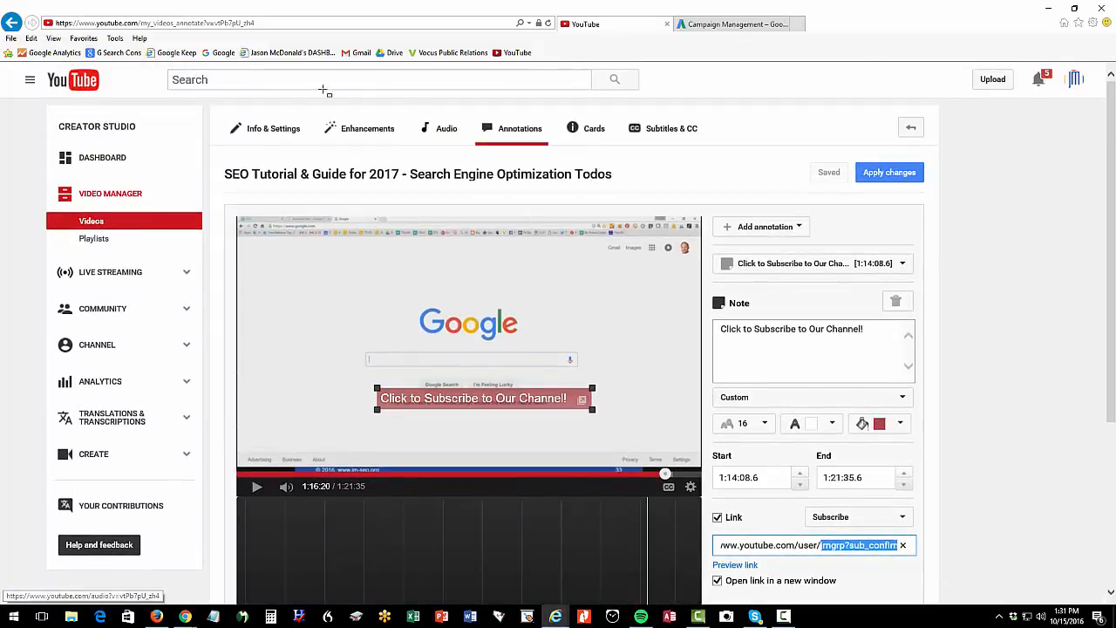
left_click(1078, 80)
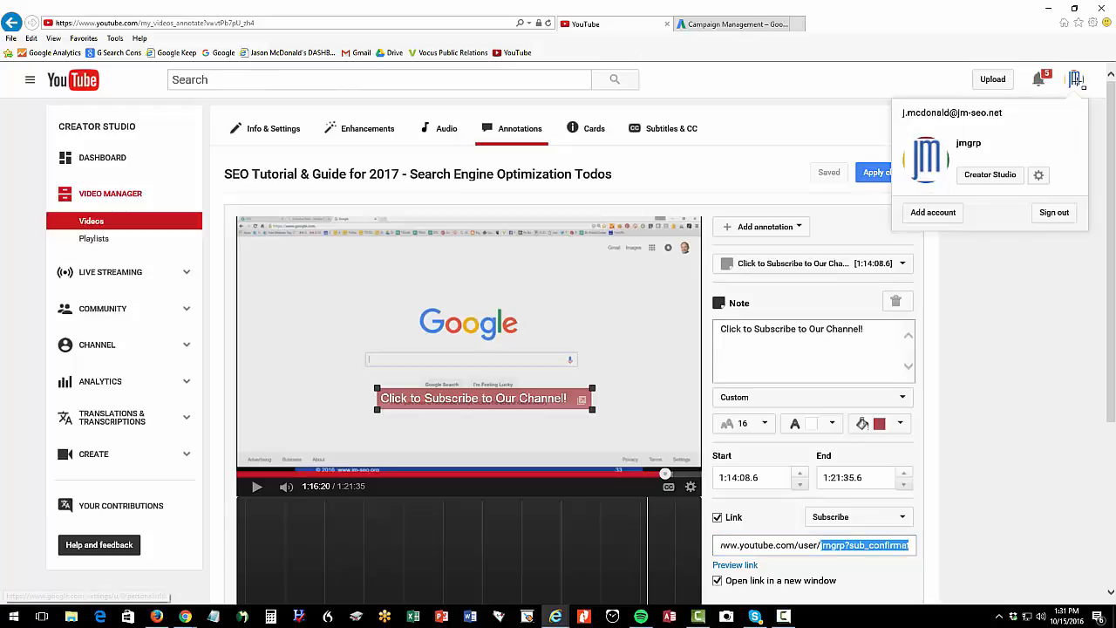
left_click(1006, 176)
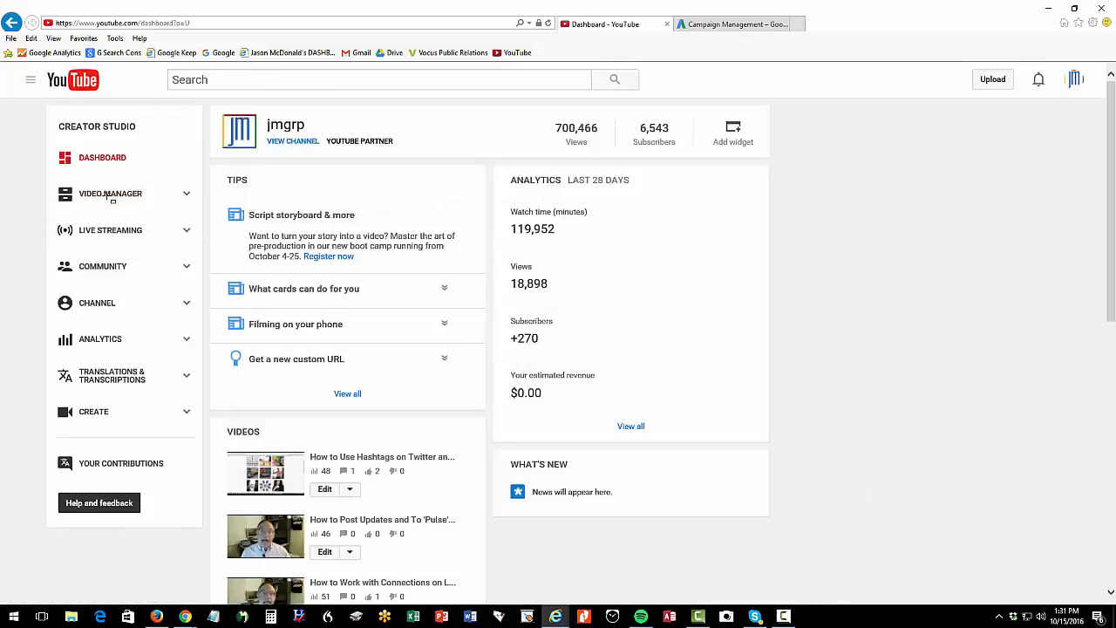
left_click(111, 196)
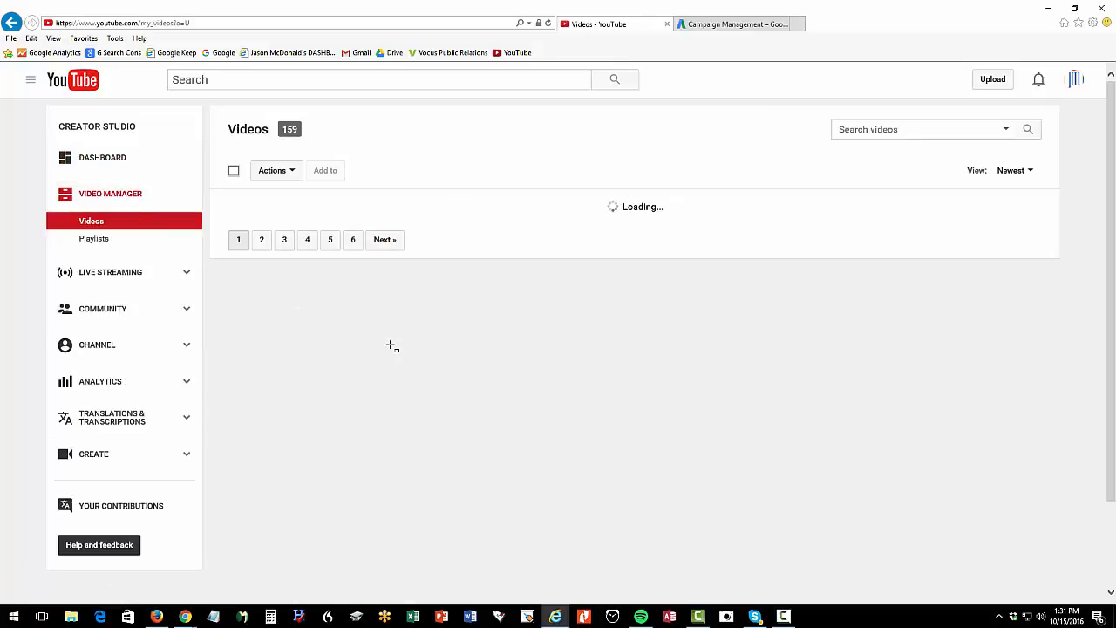
scroll(391, 347, "down", 1)
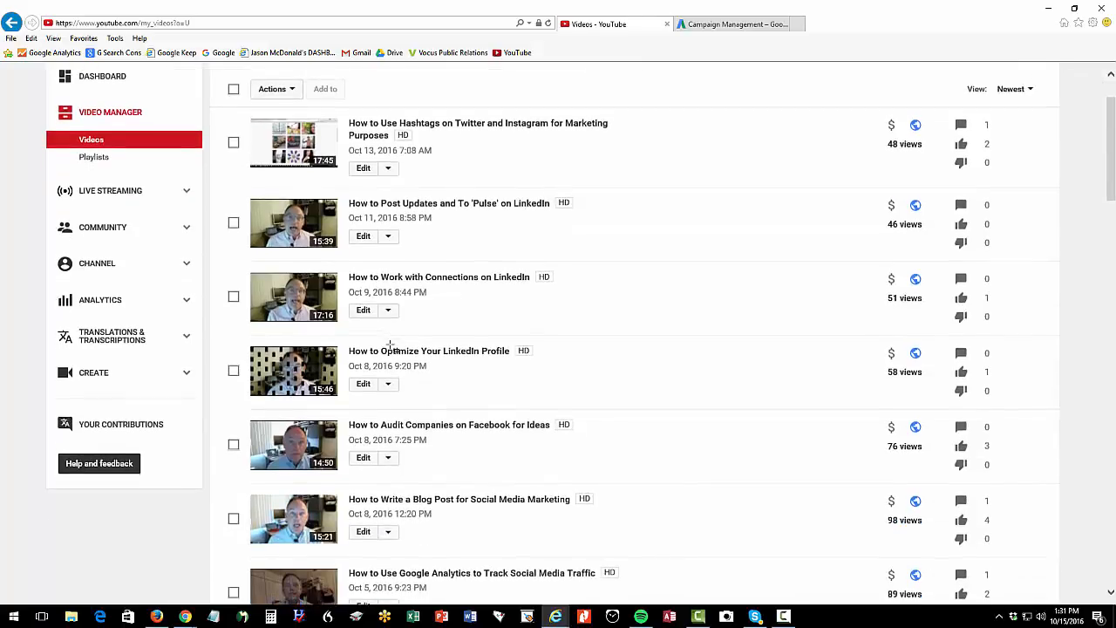
left_click(365, 237)
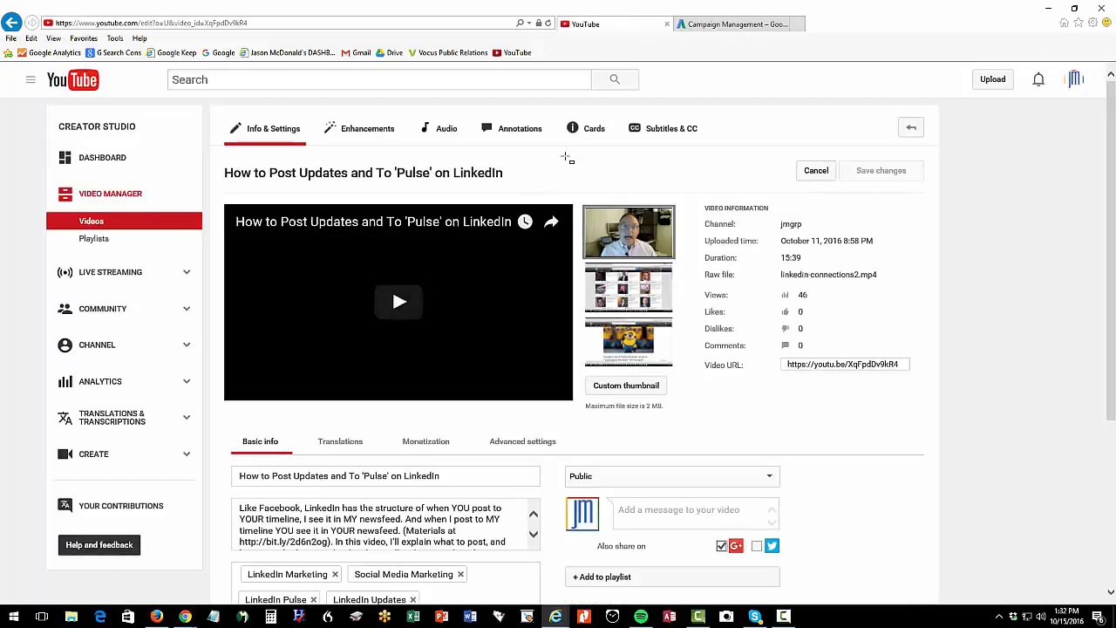
Step: Open the LinkedIn video's cards, pause playback and review the card types that can be added
left_click(586, 133)
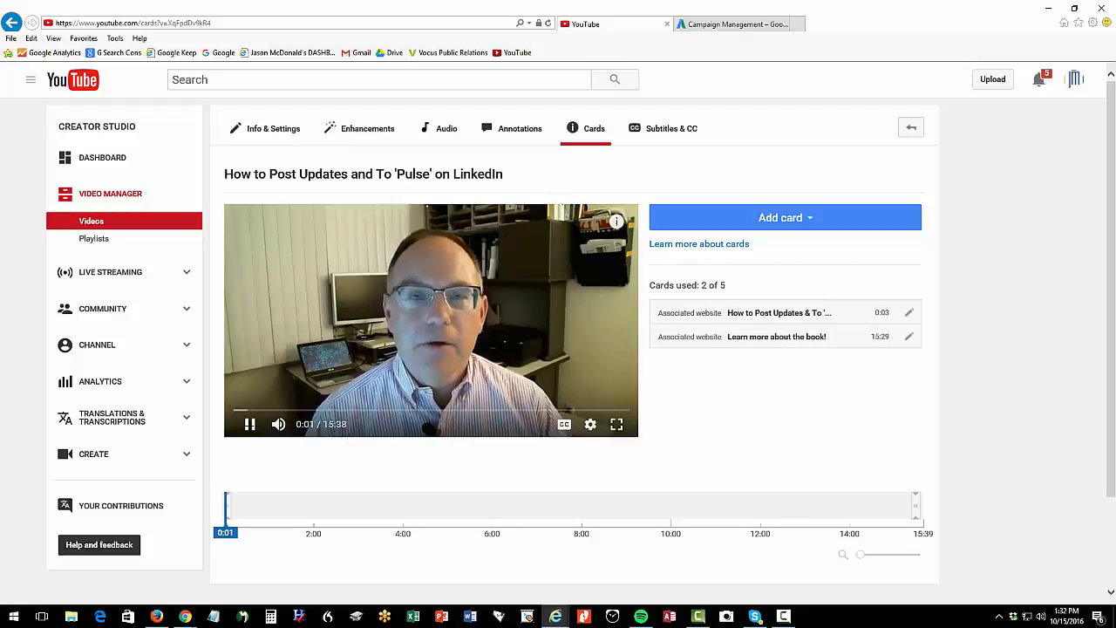
left_click(250, 425)
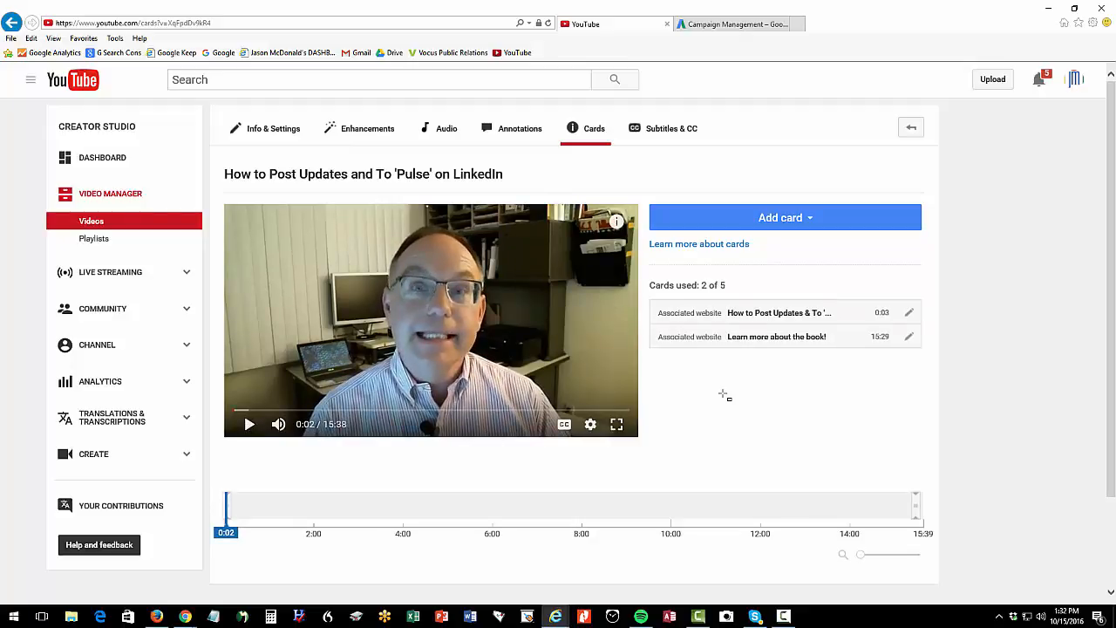
left_click(811, 222)
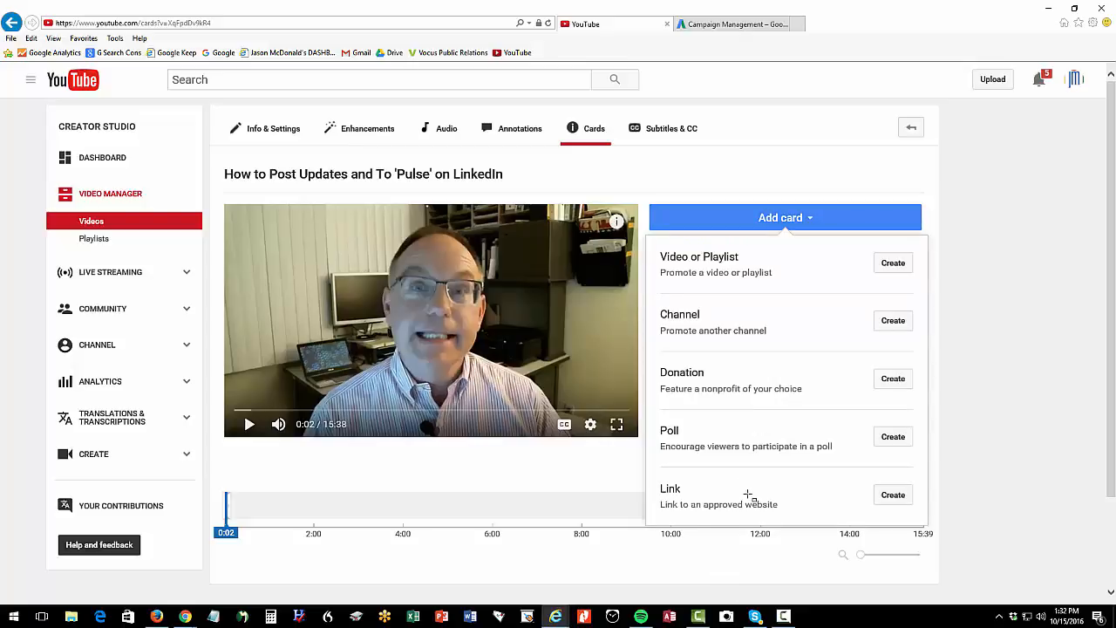
left_click(984, 370)
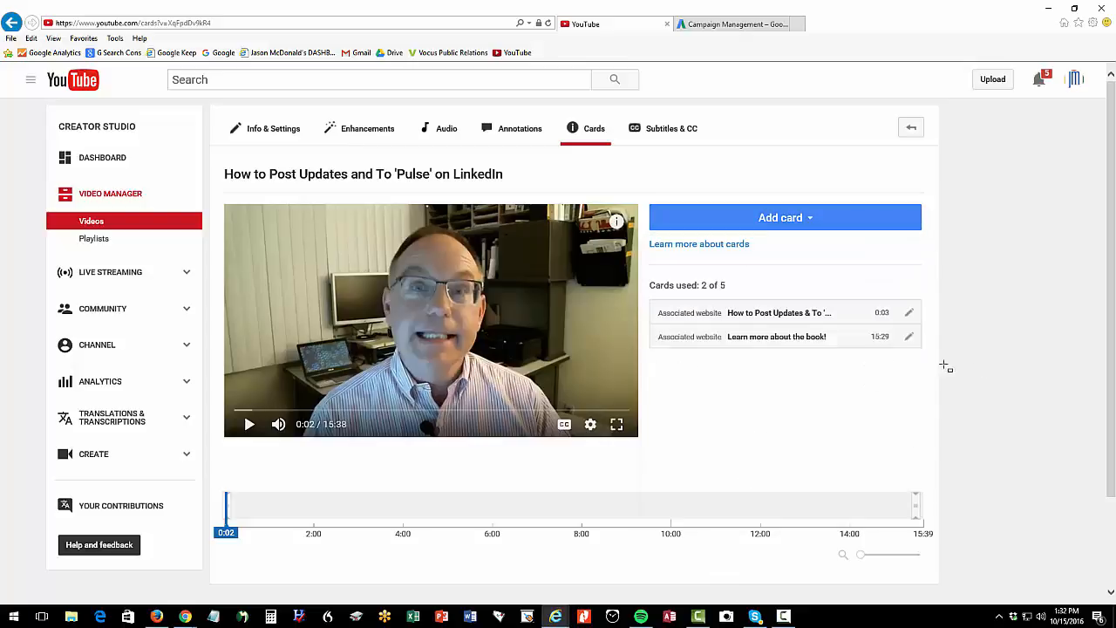
Step: Open the card at 0:03, examine its title, call to action and teaser text, and close it without saving
left_click(911, 312)
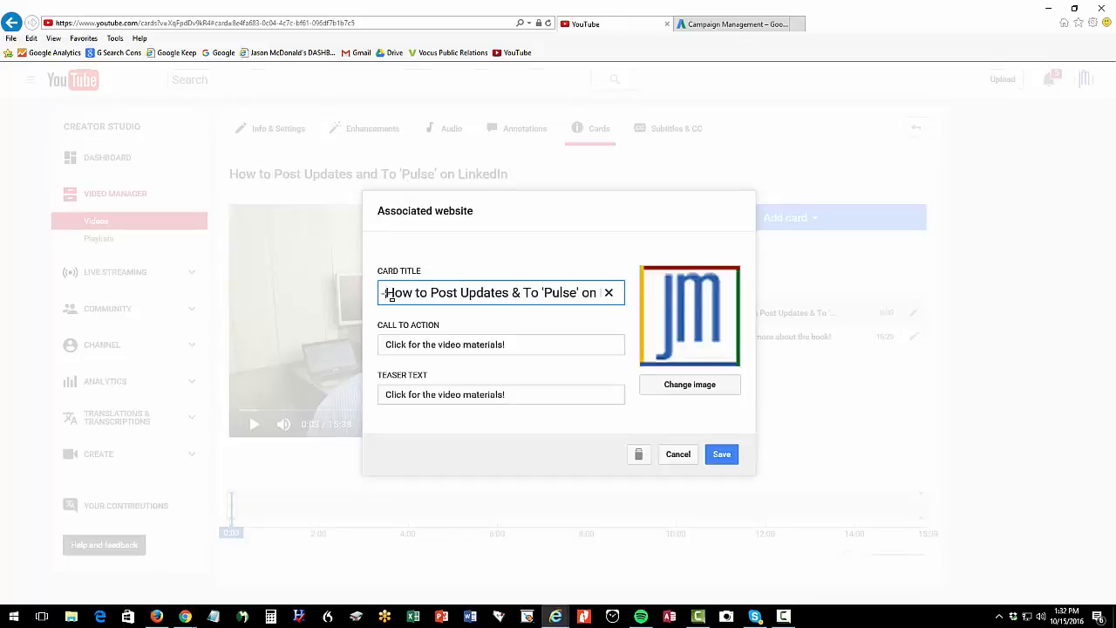
left_click_drag(385, 293, 608, 298)
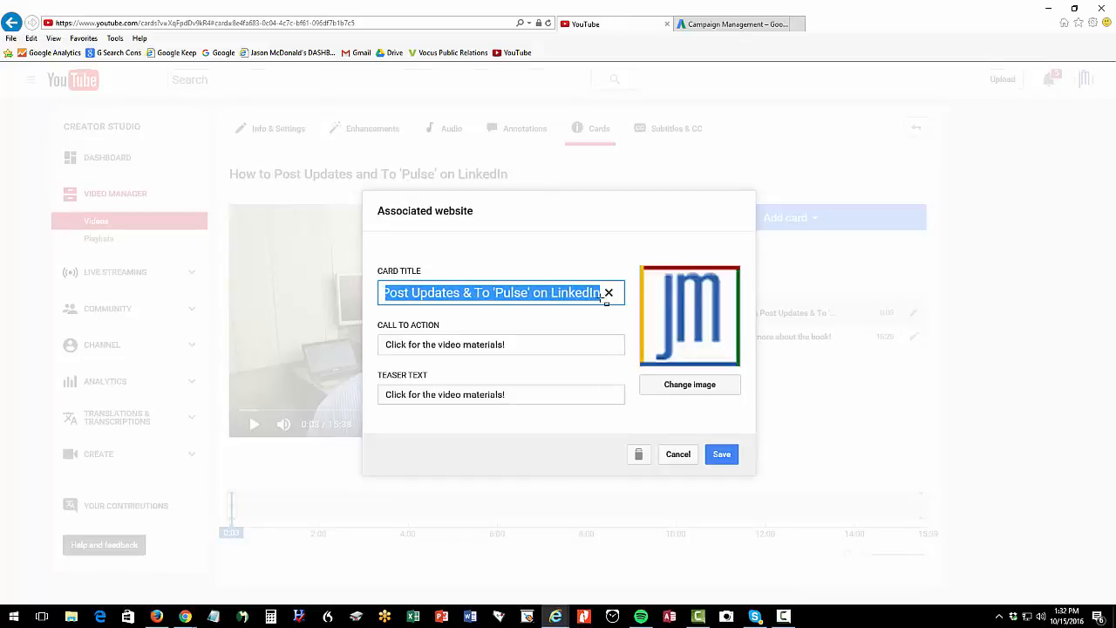
left_click(527, 334)
left_click(403, 348)
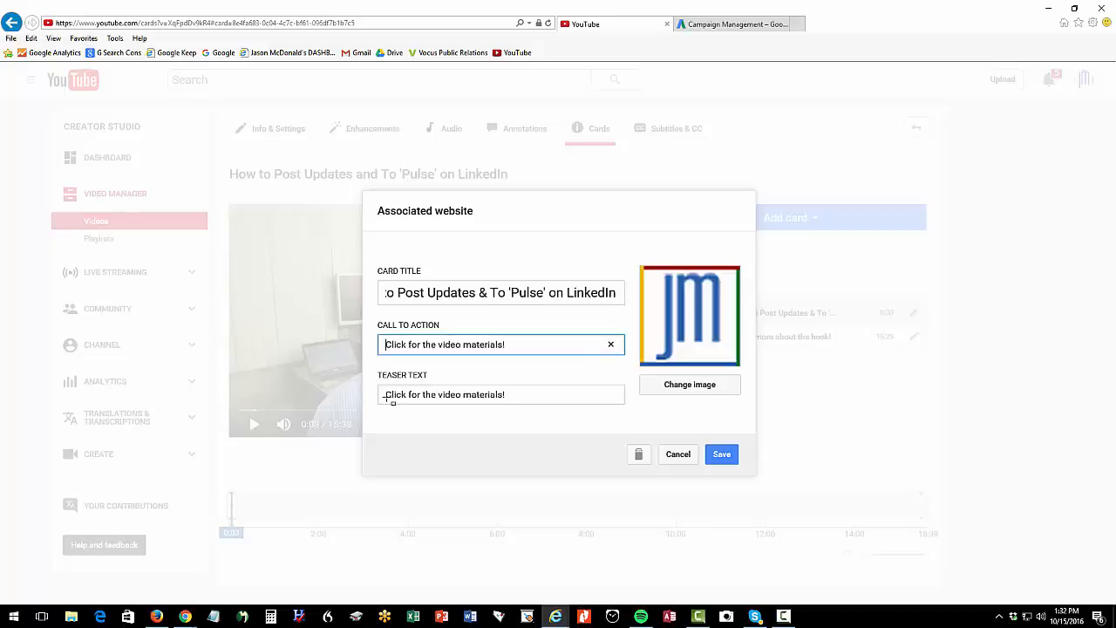
left_click_drag(386, 395, 511, 397)
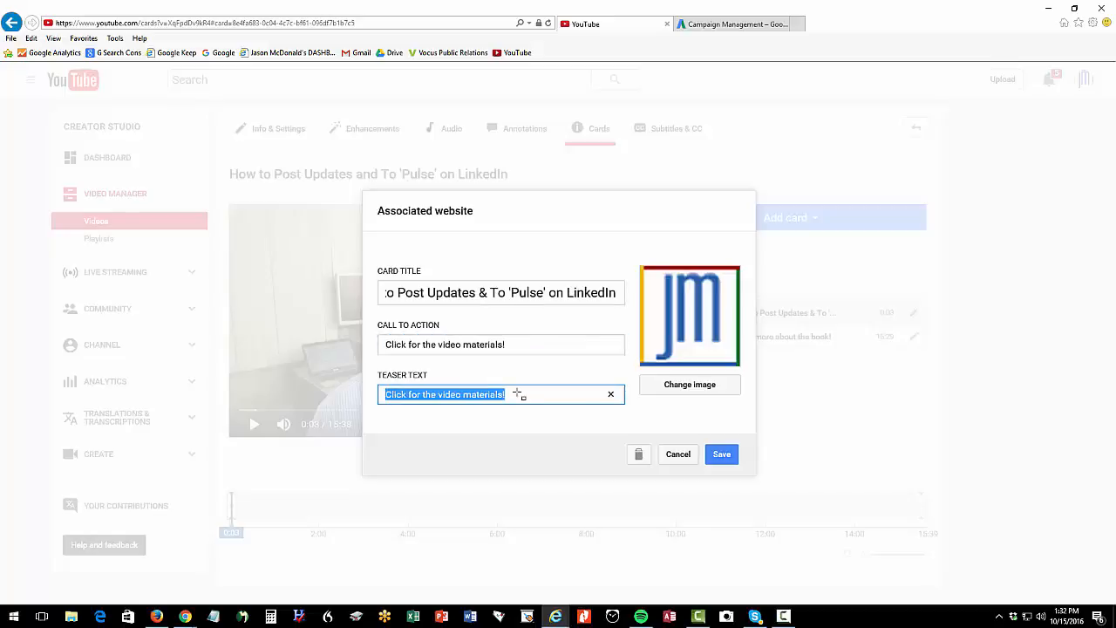
left_click(678, 454)
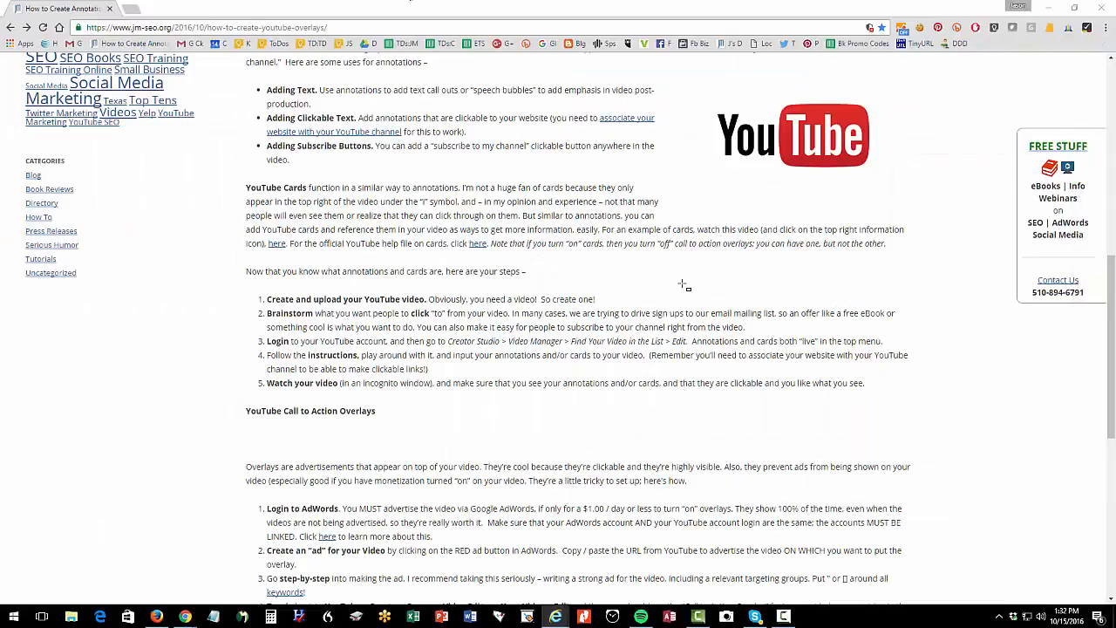
Step: Switch to Chrome, open the example cards video linked in the article's YouTube Cards section and pause it
scroll(328, 328, "down", 3)
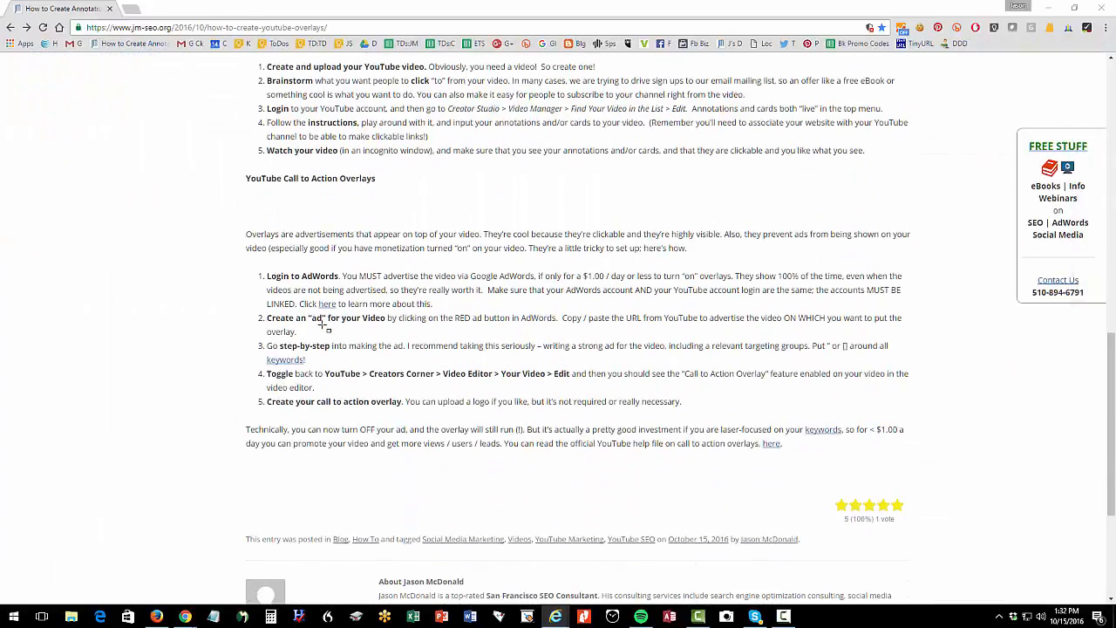
scroll(329, 328, "up", 3)
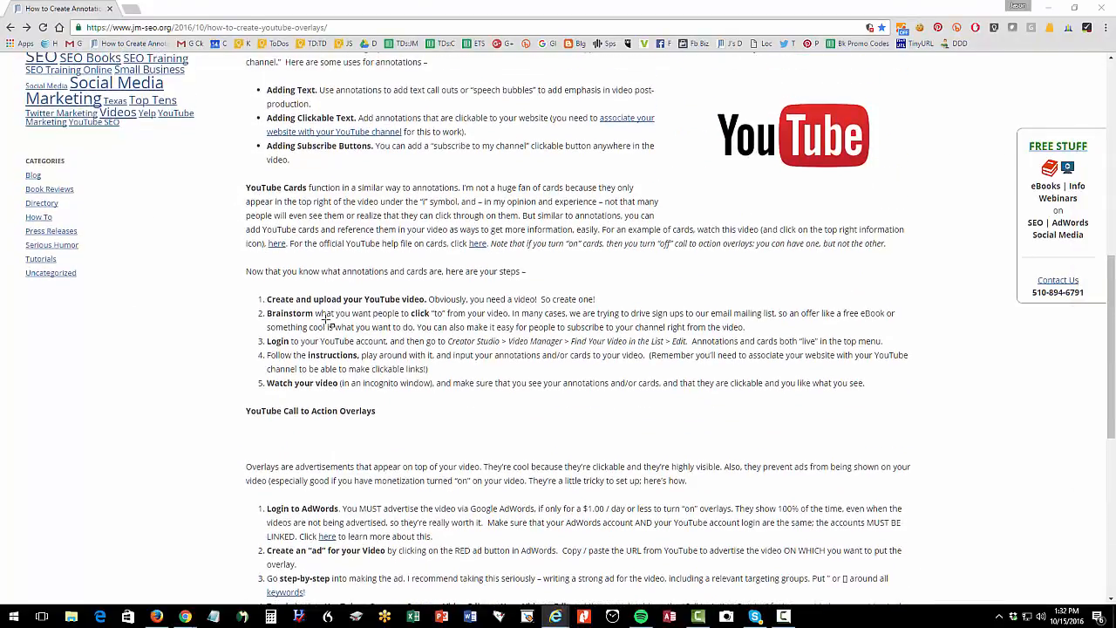
left_click(279, 246)
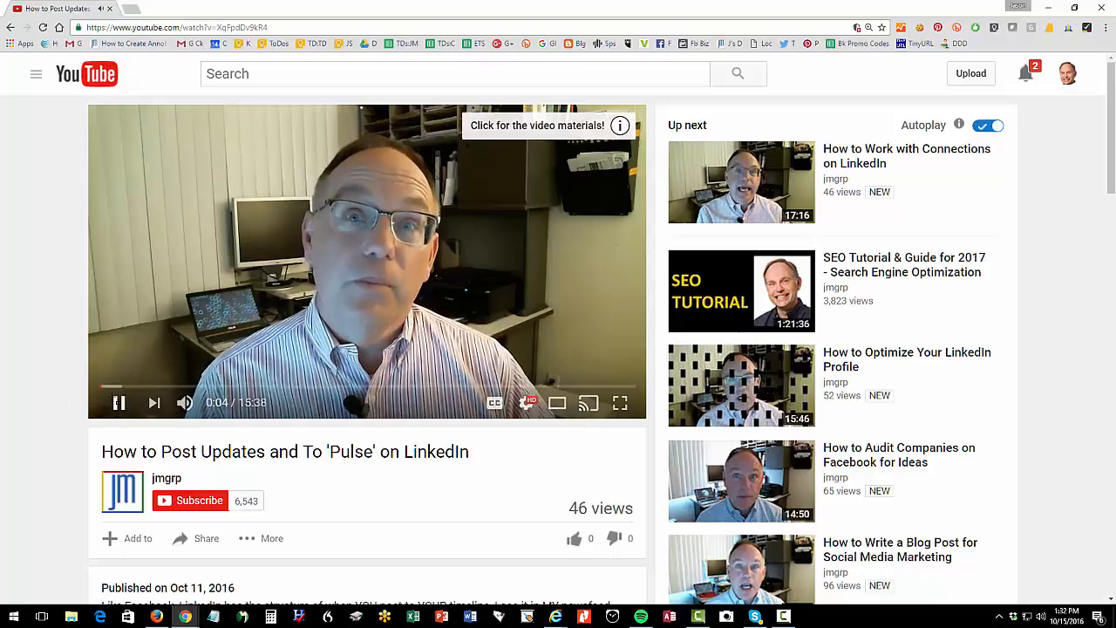
left_click(117, 402)
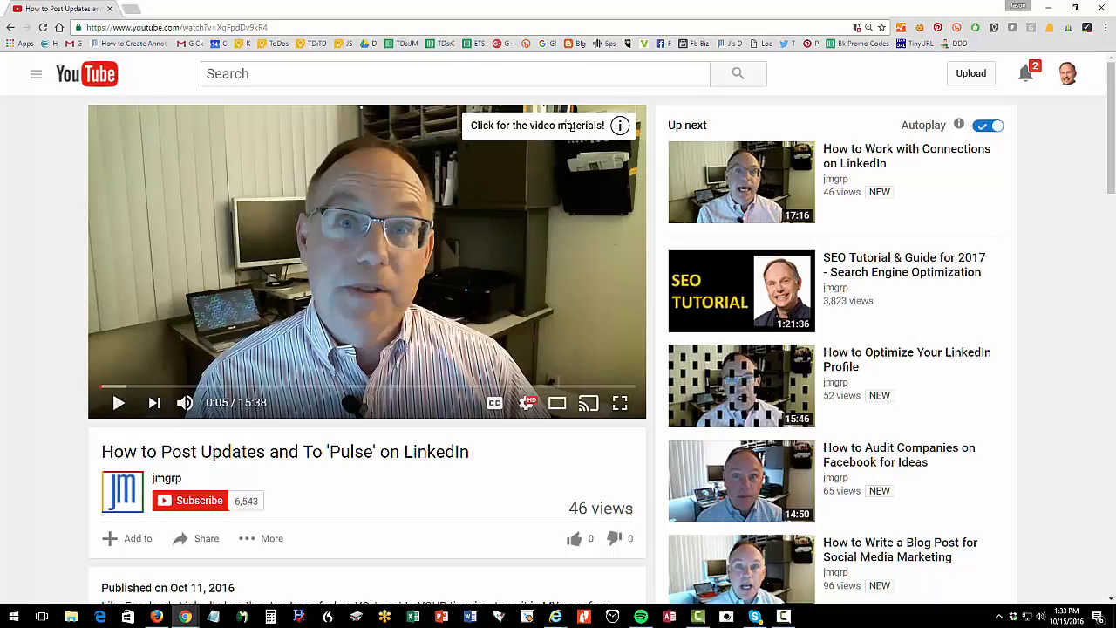
Step: Expand the "Click for the video materials!" teaser on the video and look through its cards
left_click(571, 126)
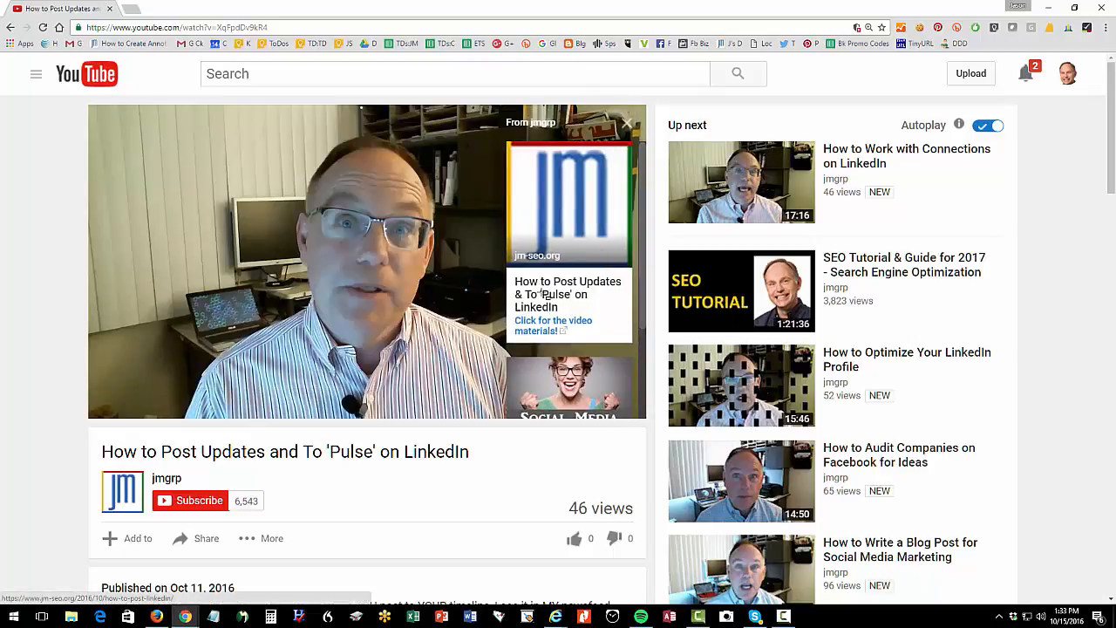
scroll(545, 294, "down", 1)
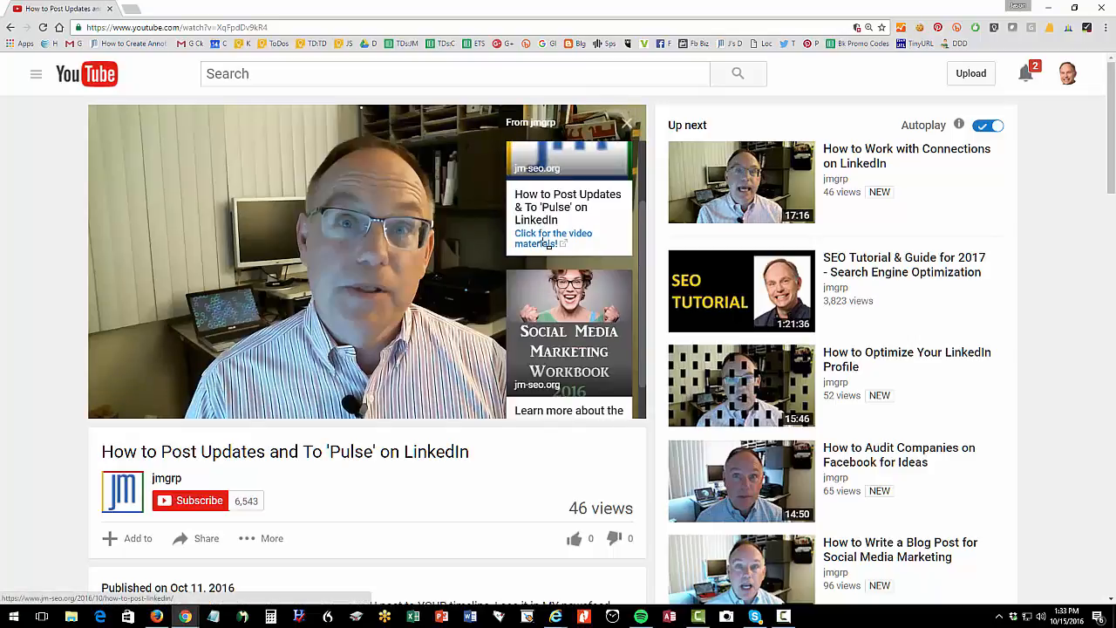
scroll(546, 245, "up", 1)
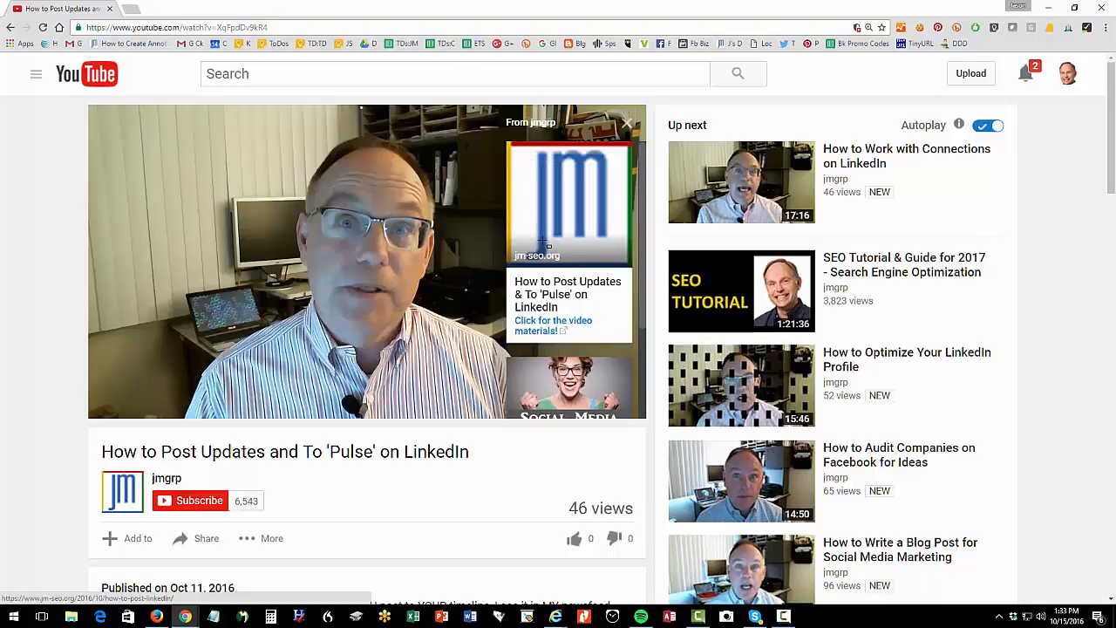
scroll(542, 240, "down", 2)
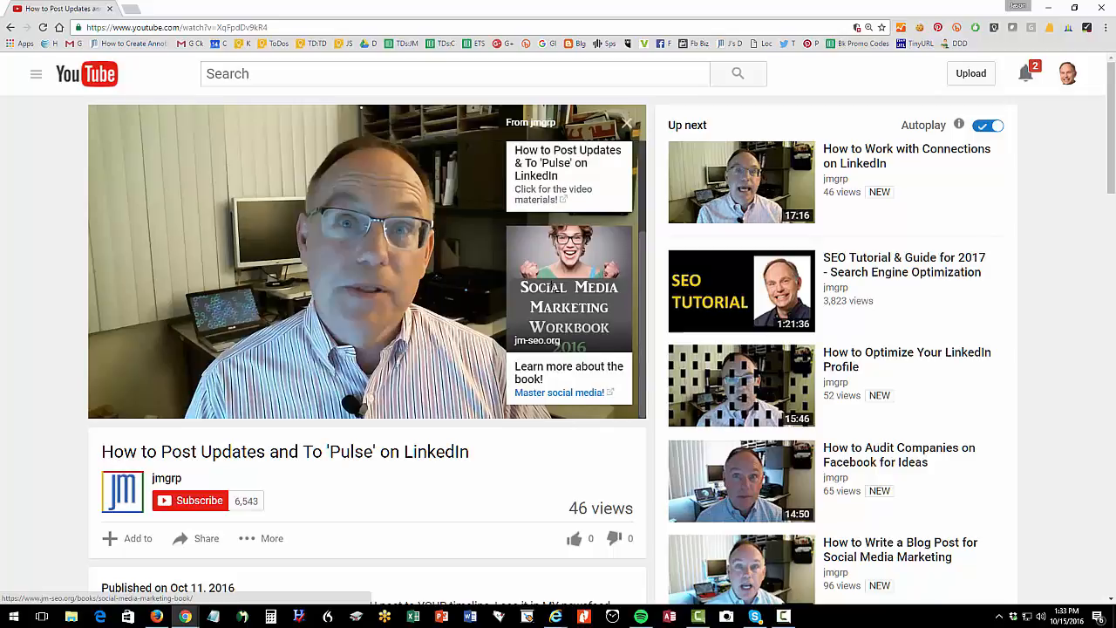
Step: Compare the video materials card with the Social Media Marketing Workbook card in the expanded card list
scroll(612, 211, "up", 2)
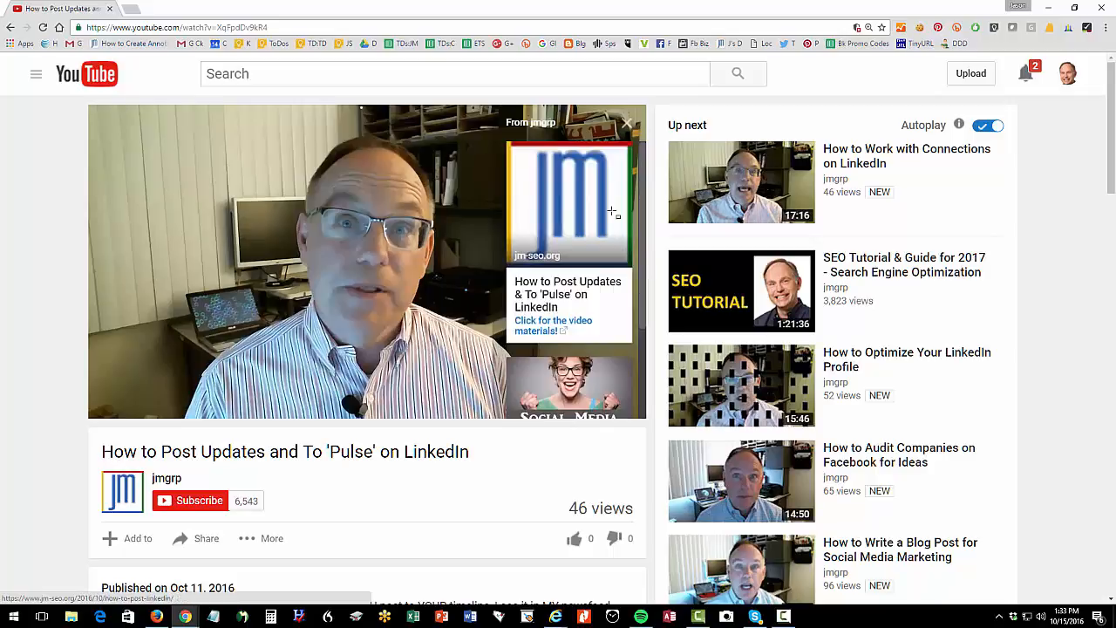
scroll(604, 210, "down", 3)
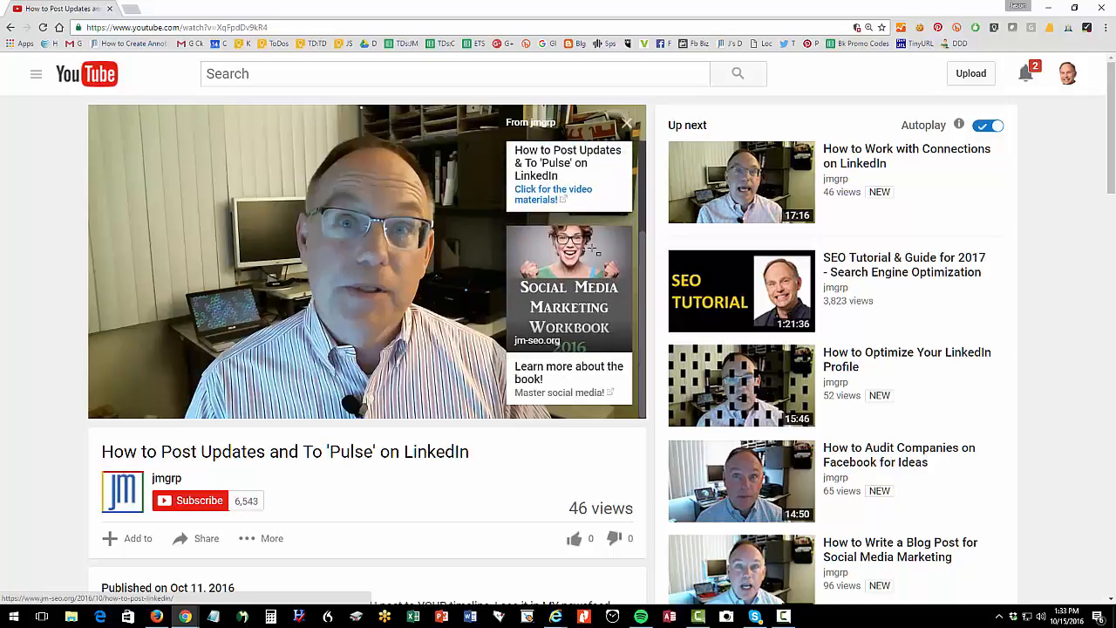
scroll(596, 244, "up", 2)
scroll(595, 250, "up", 1)
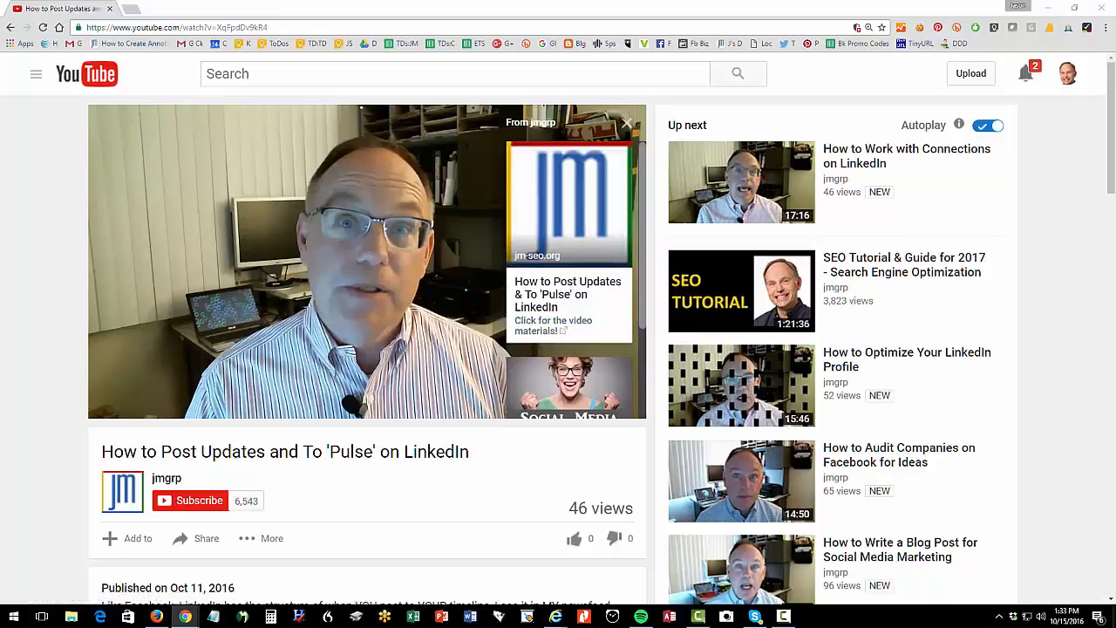
Step: Switch to Internet Explorer, maximize it, review the 0:03 card's title, call to action and teaser text, and close the card without saving
left_click(555, 616)
left_click_drag(705, 167, 384, 68)
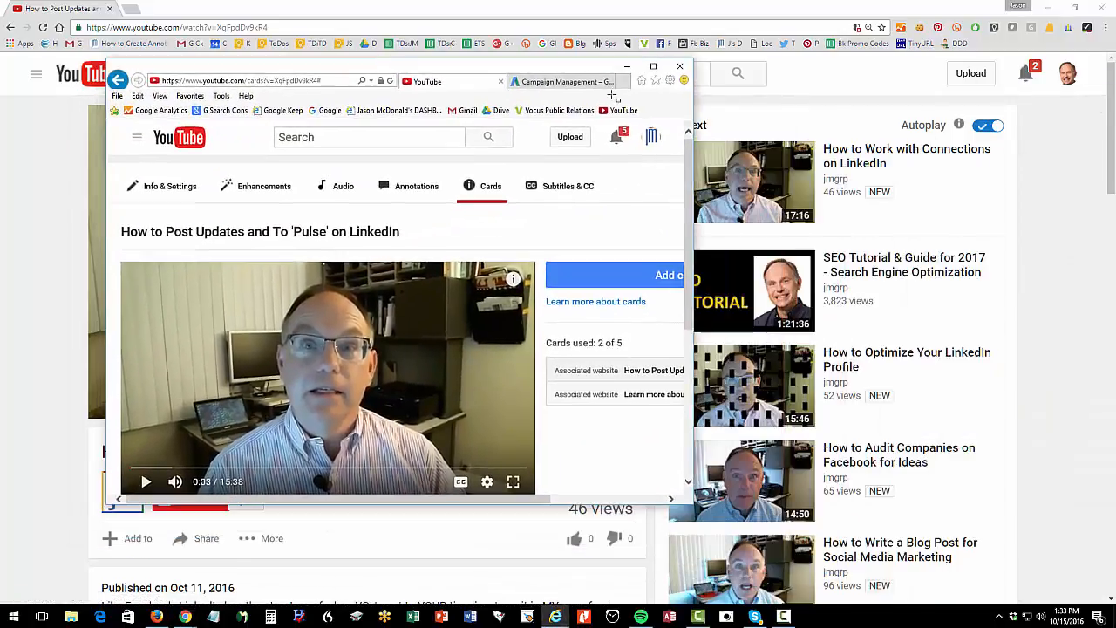
left_click(653, 66)
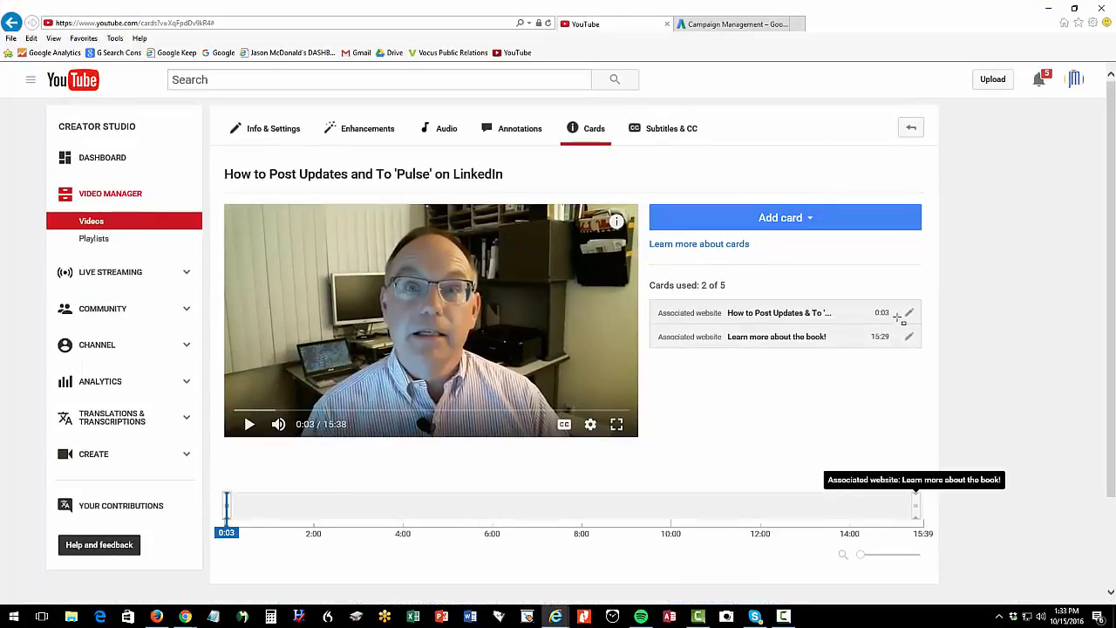
left_click(907, 312)
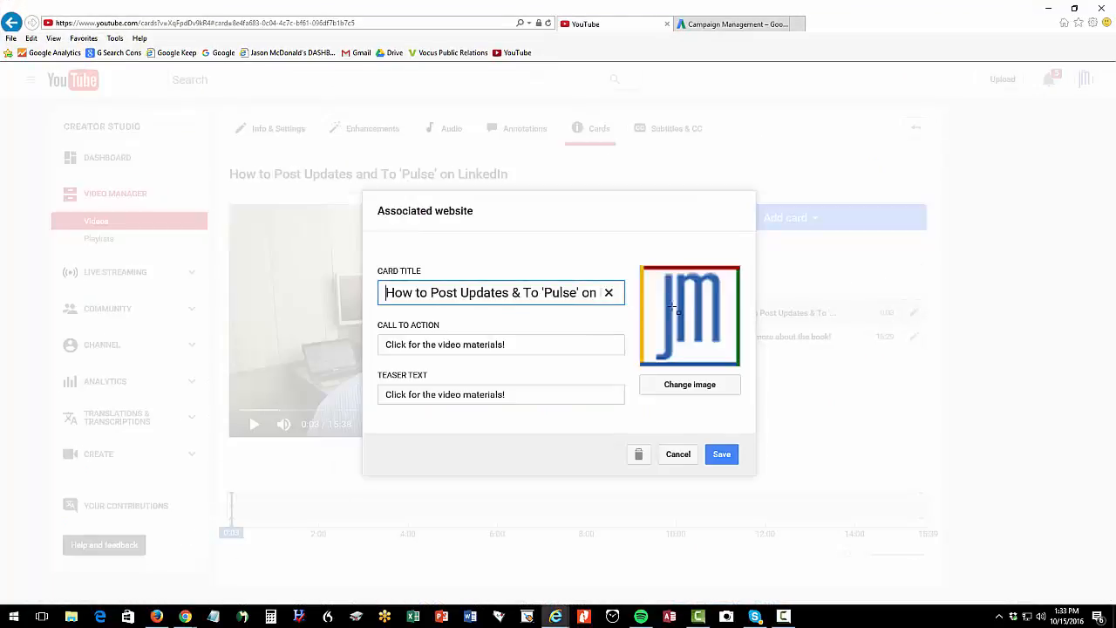
left_click_drag(384, 292, 597, 292)
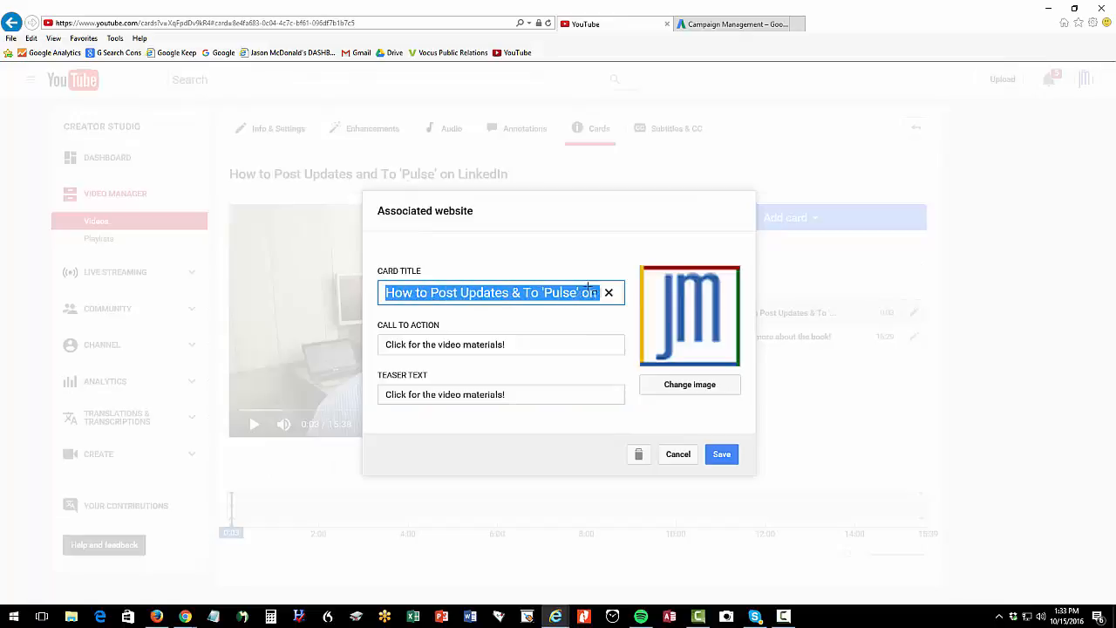
left_click_drag(390, 346, 460, 345)
left_click_drag(514, 394, 385, 397)
left_click(678, 453)
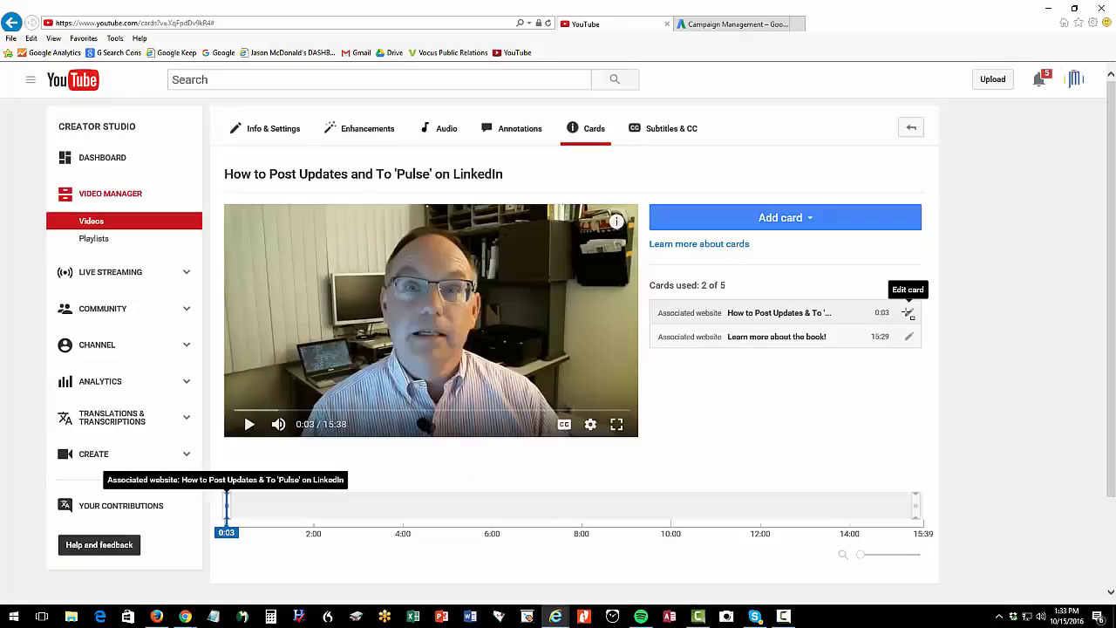
Step: Reopen the 0:03 card, close it without saving and check its marker on the timeline
left_click(908, 314)
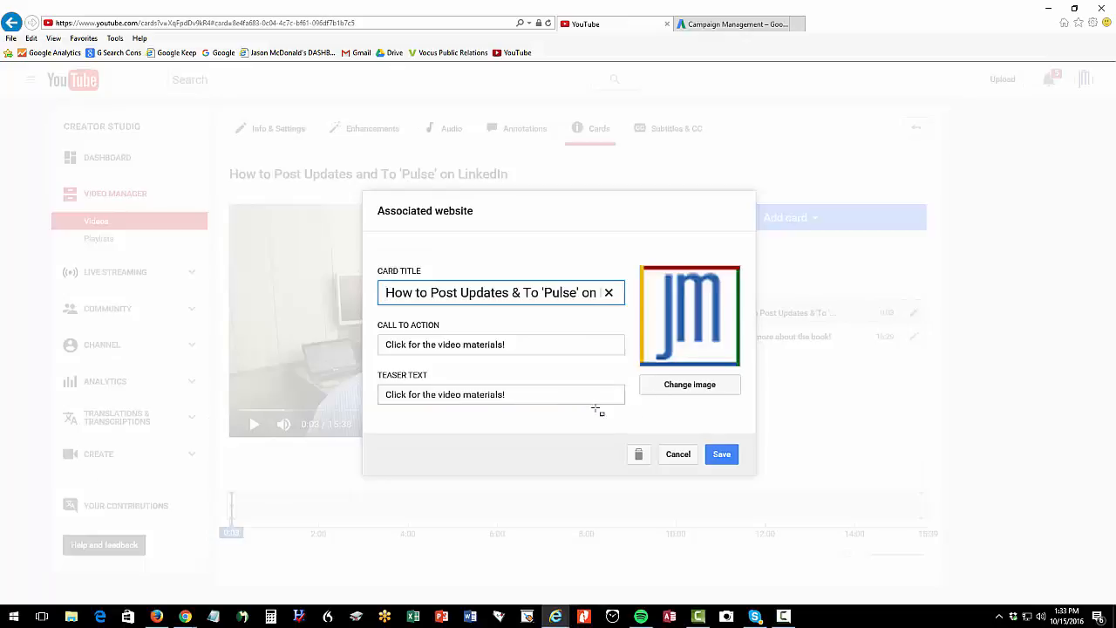
left_click(680, 455)
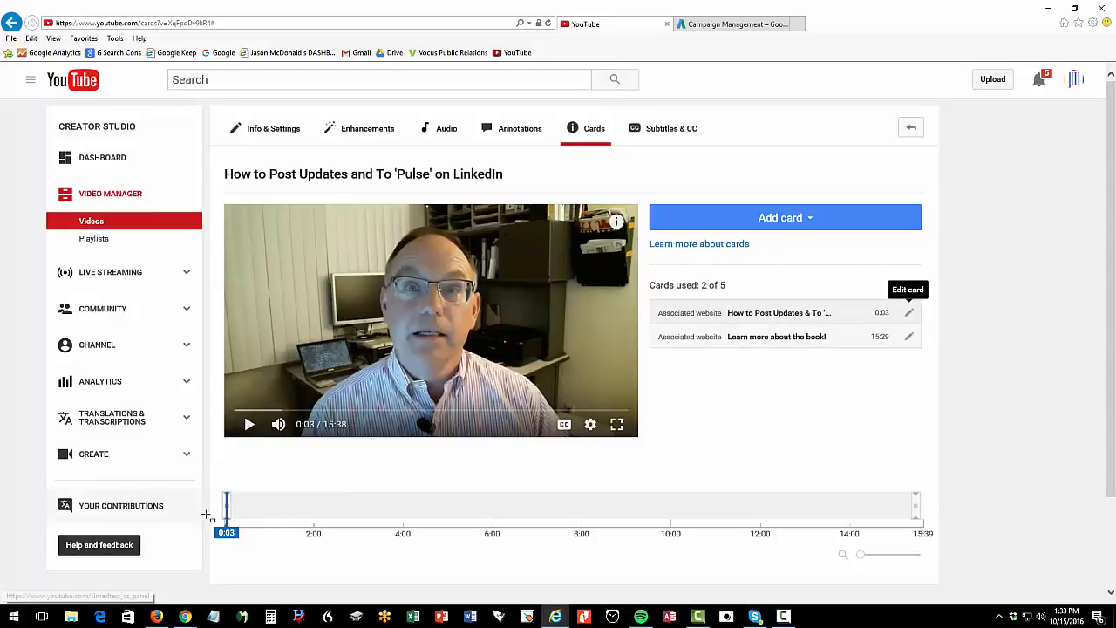
left_click_drag(226, 506, 226, 504)
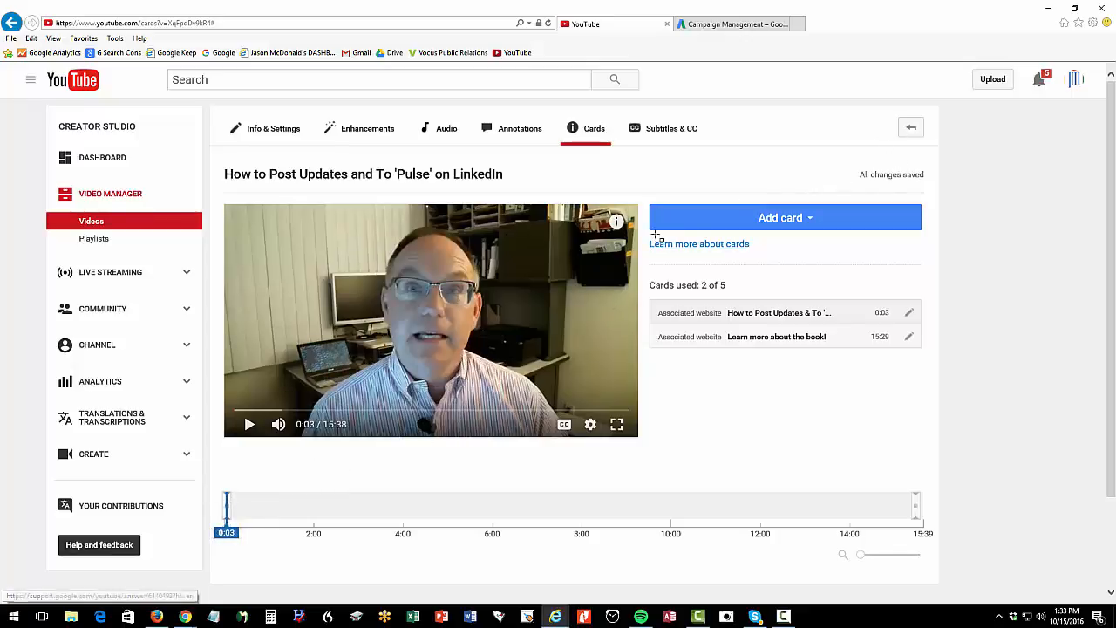
Step: Return to Chrome, reopen the bookmarked article on creating annotations and read down to the YouTube Call to Action Overlays section
left_click(1048, 8)
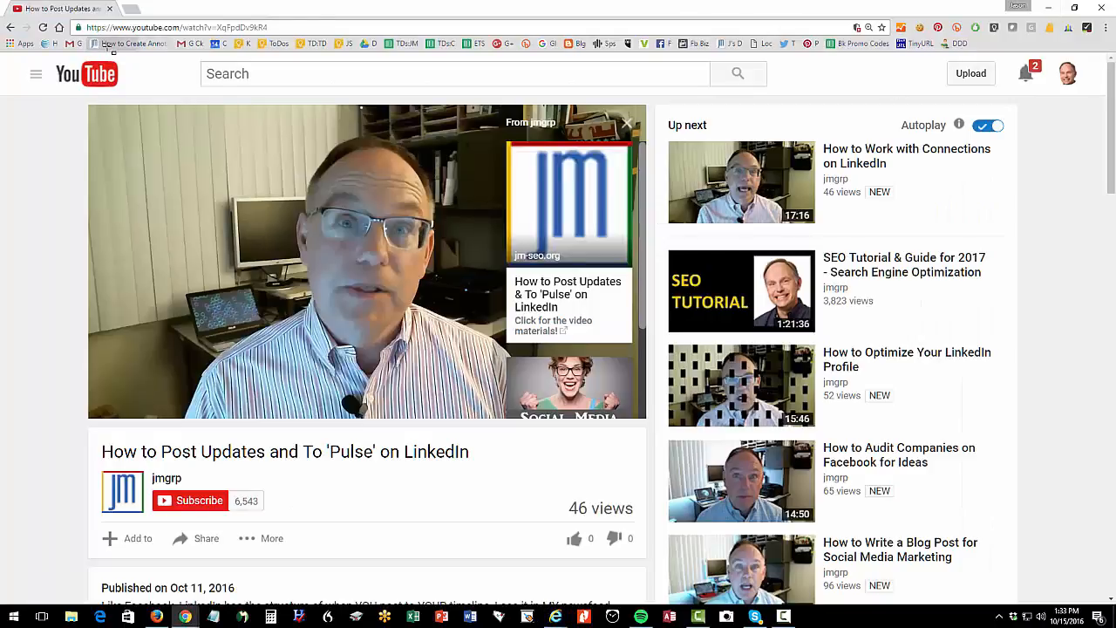
left_click(122, 43)
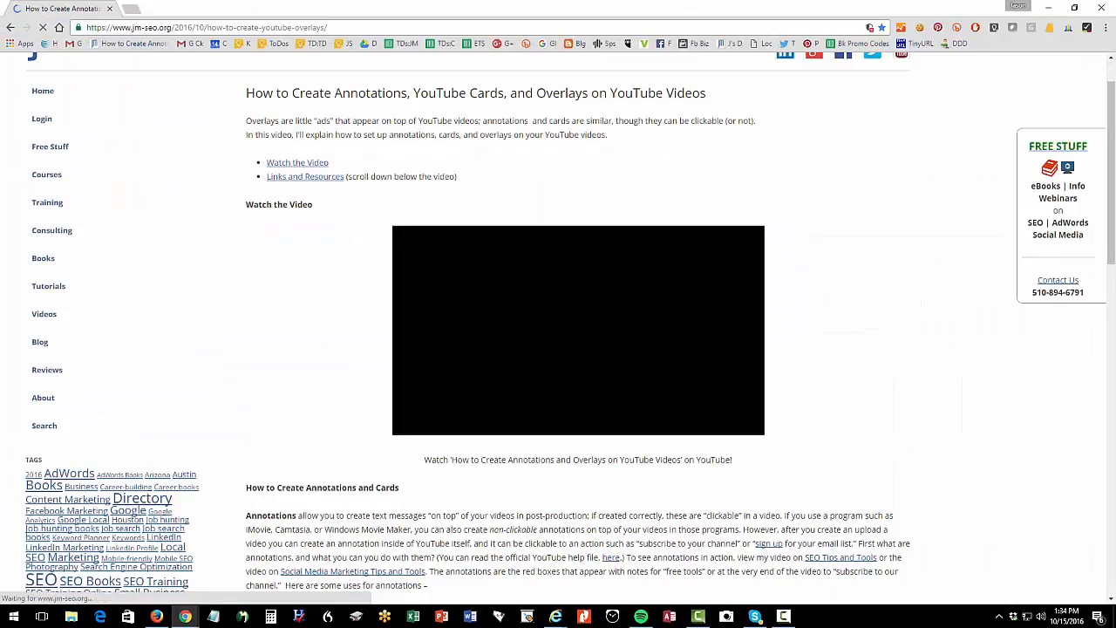
scroll(472, 323, "down", 3)
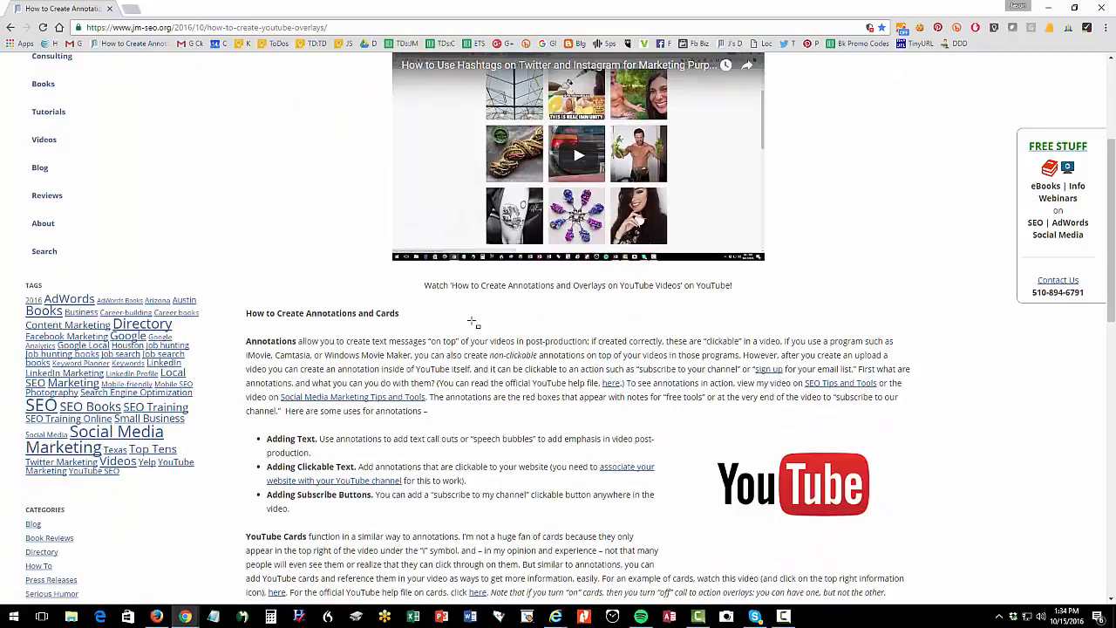
scroll(472, 322, "down", 2)
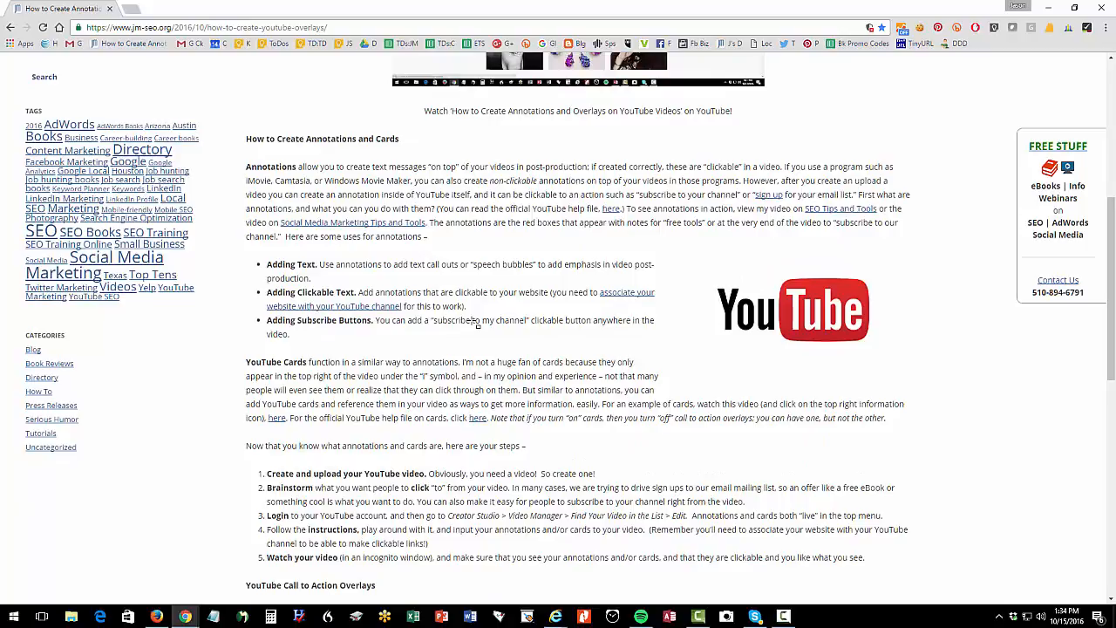
scroll(477, 324, "down", 1)
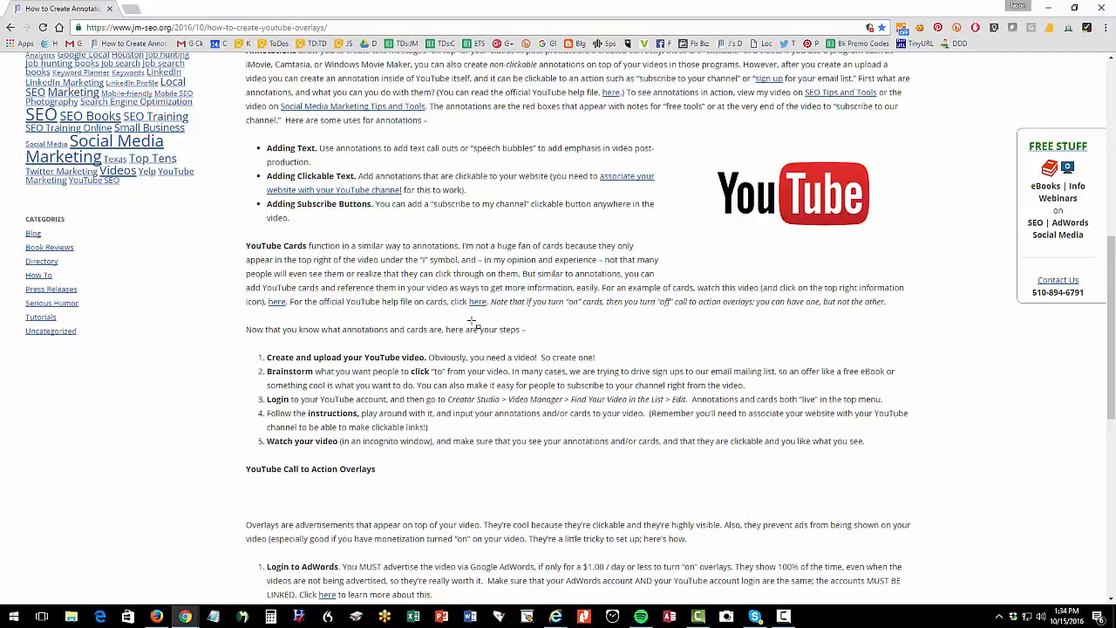
scroll(472, 323, "down", 4)
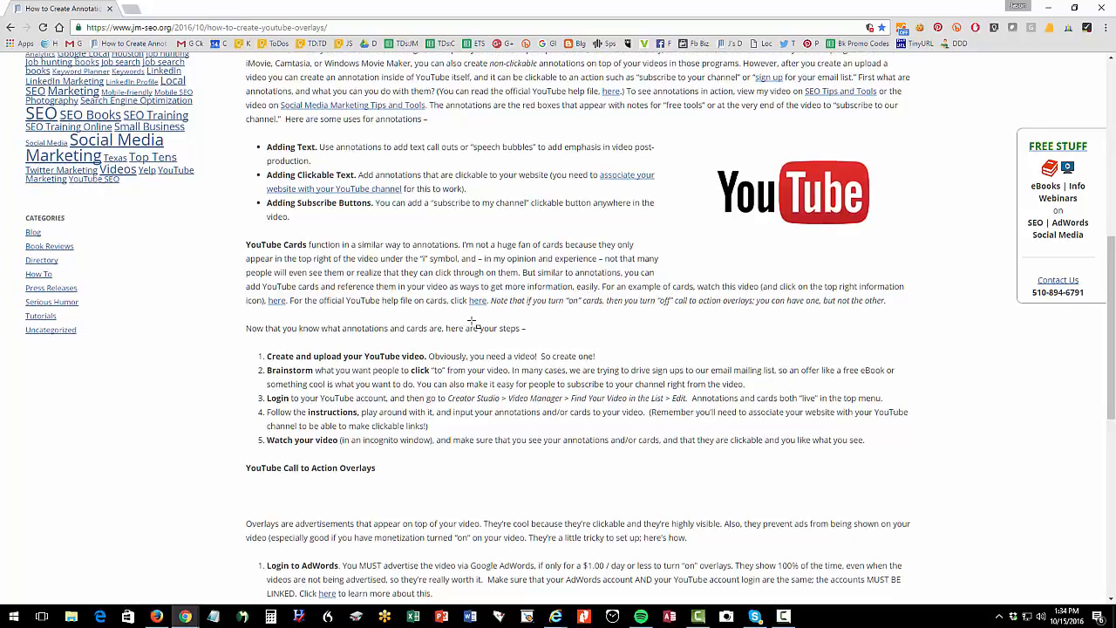
scroll(343, 271, "up", 1)
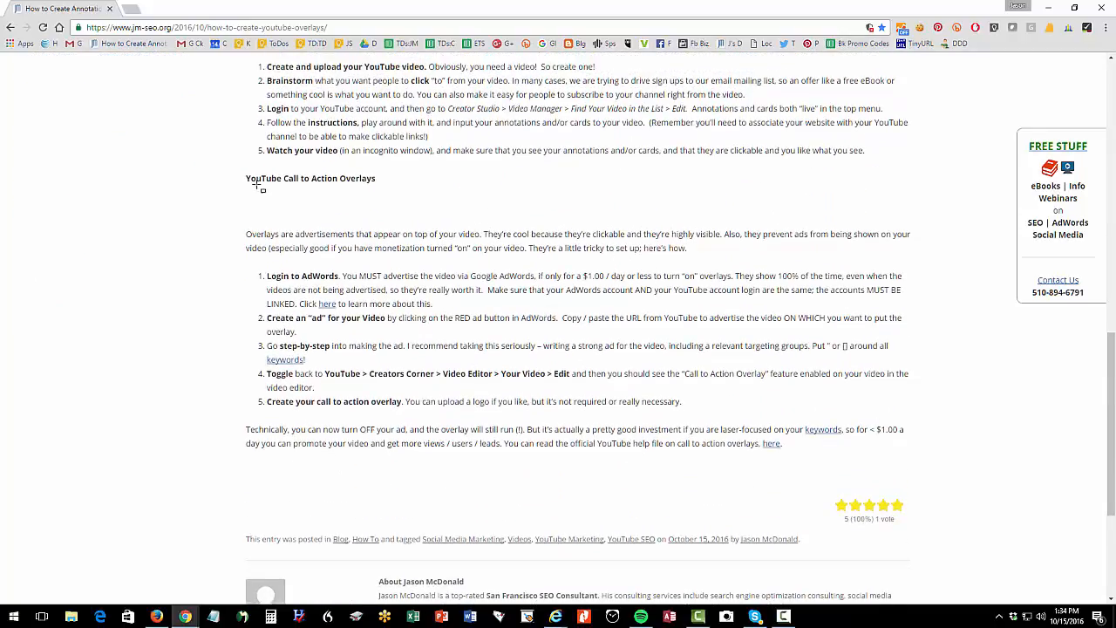
left_click_drag(246, 178, 384, 194)
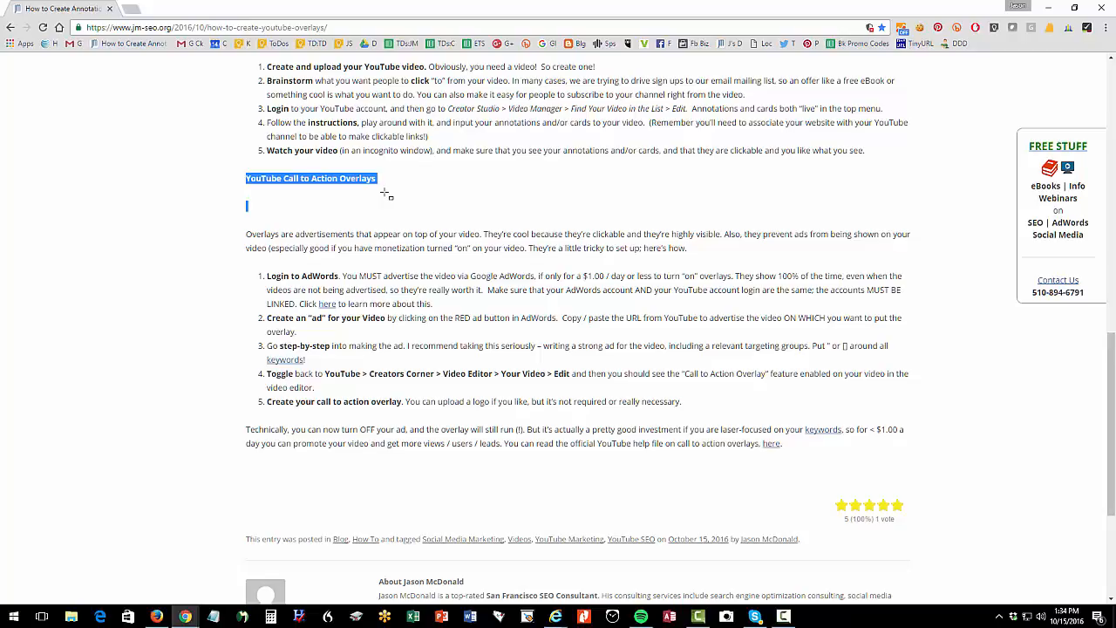
Step: Open the SEO Tips and Tools video linked in the article's Annotations section in a new tab and pause it
scroll(384, 193, "up", 2)
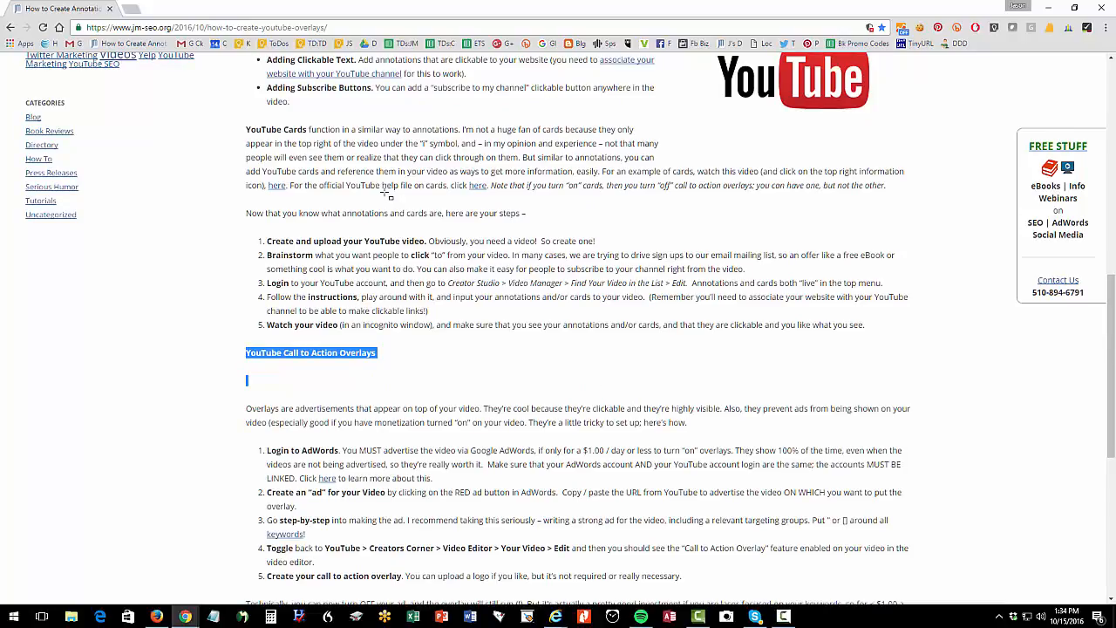
scroll(385, 193, "up", 2)
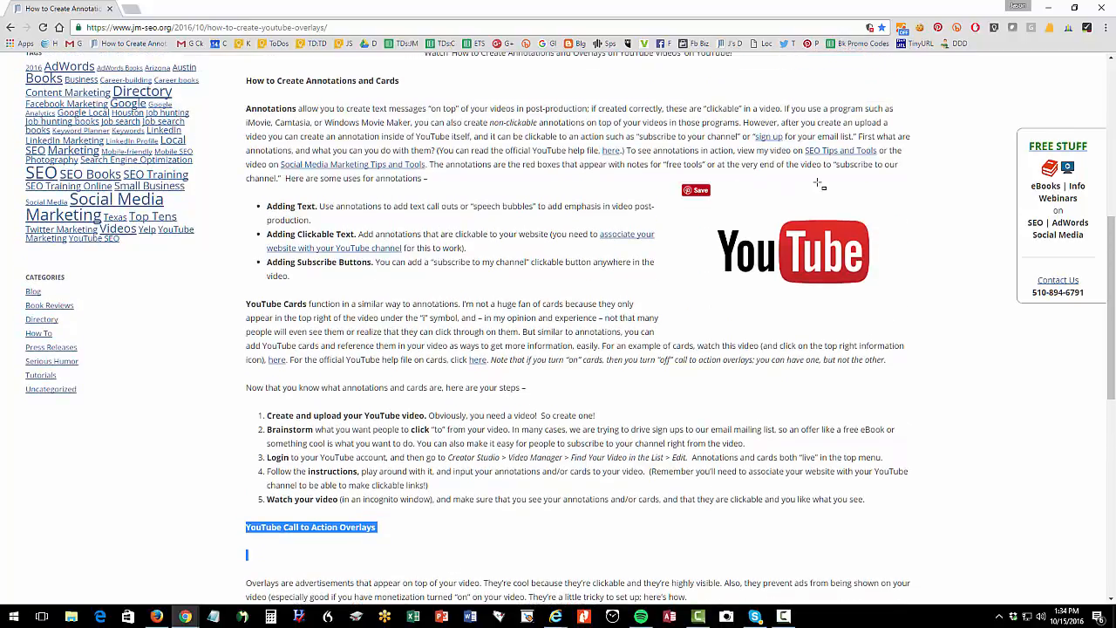
right_click(833, 153)
left_click(872, 160)
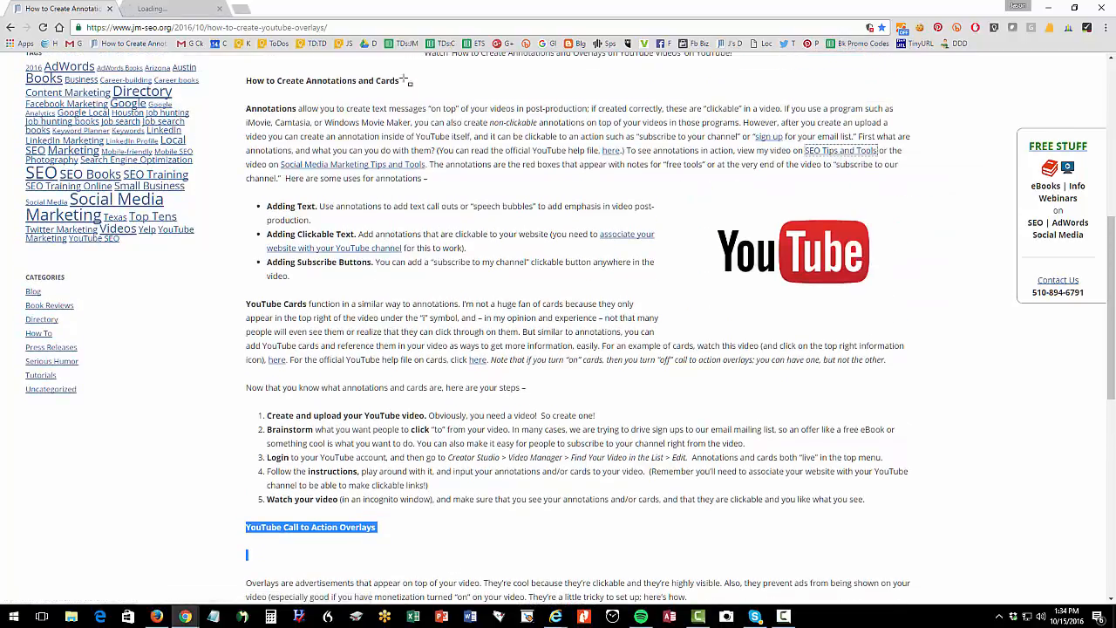
left_click(188, 6)
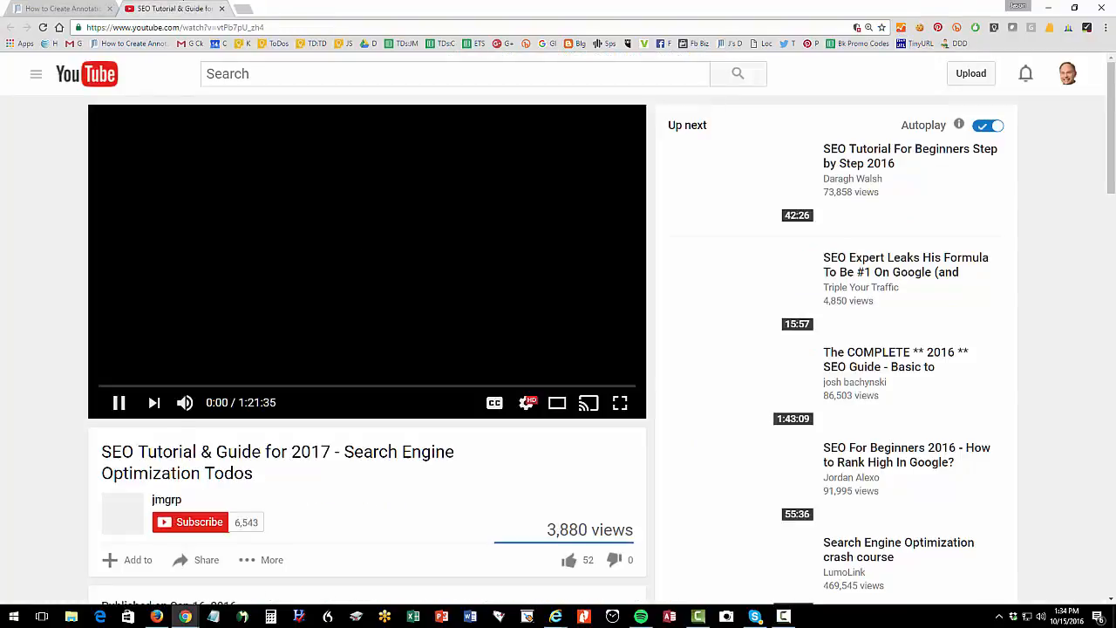
left_click(119, 403)
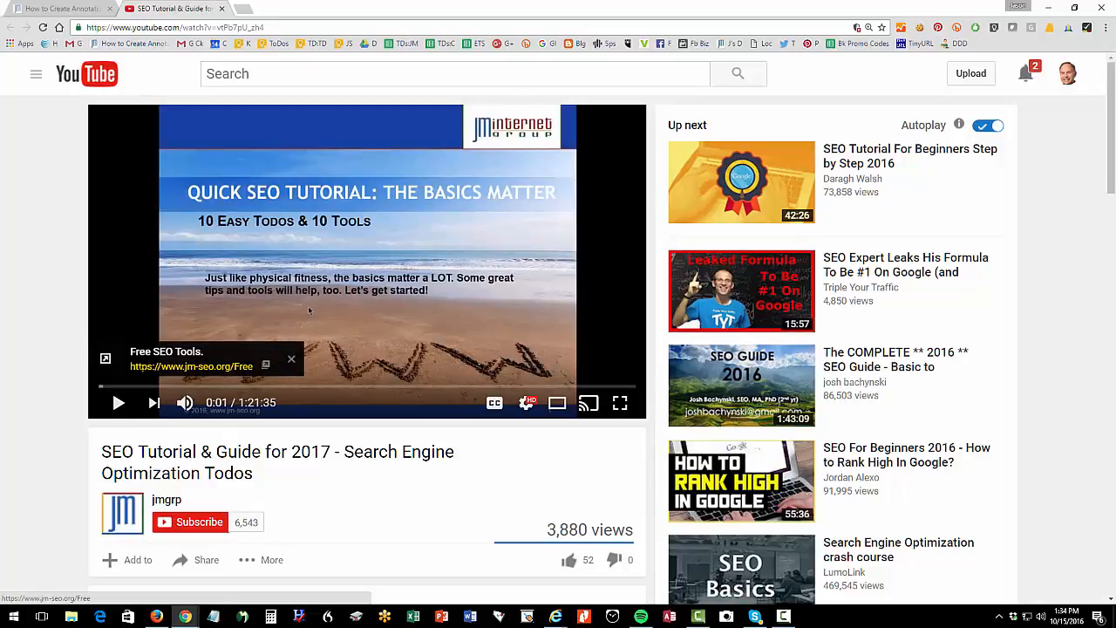
Step: Test the Free SEO Tools overlay's link, check the video at about 35:43 and close the video
left_click(107, 363)
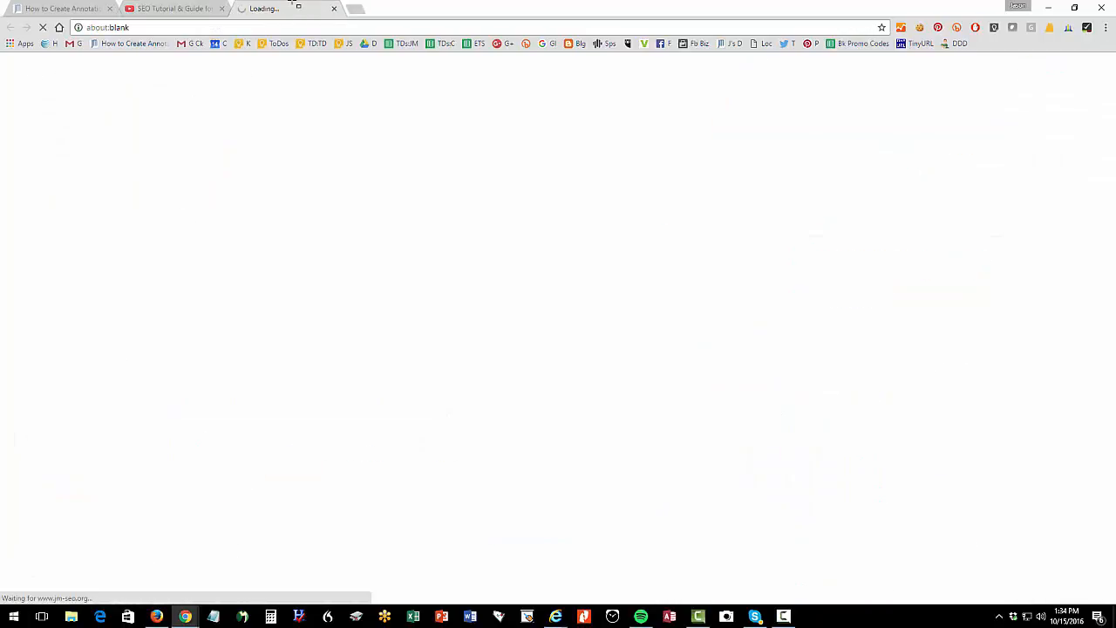
left_click(333, 8)
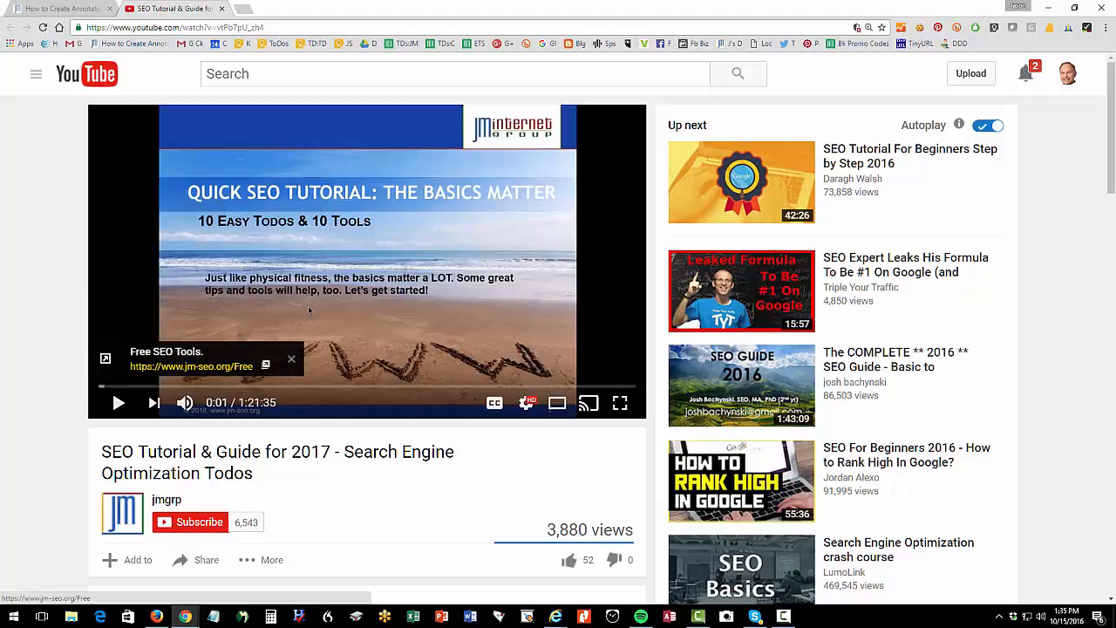
left_click(334, 386)
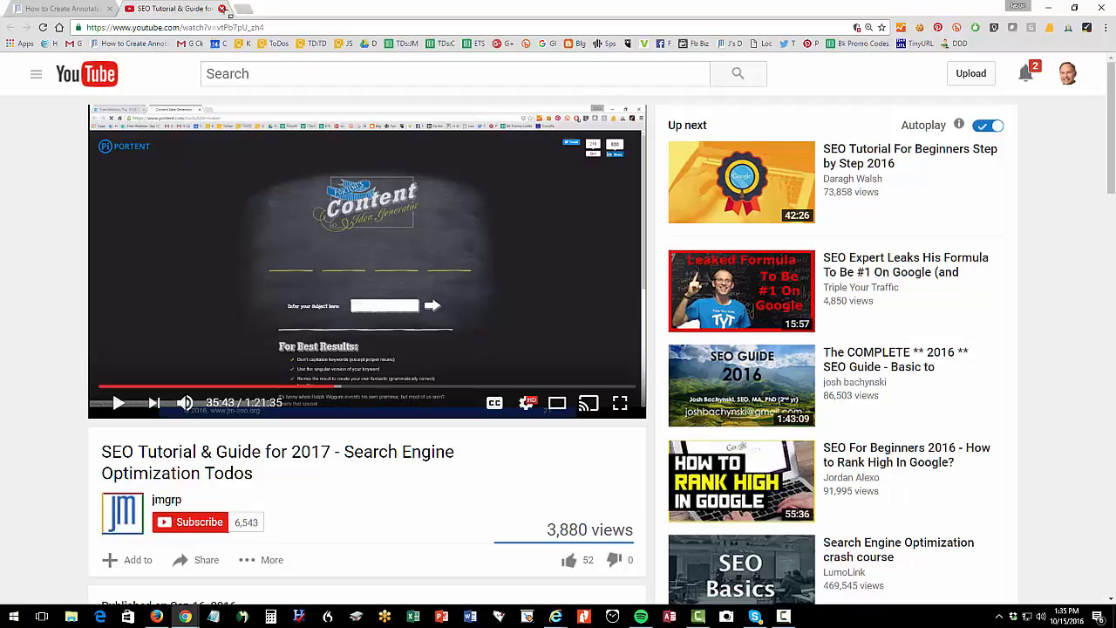
left_click(223, 9)
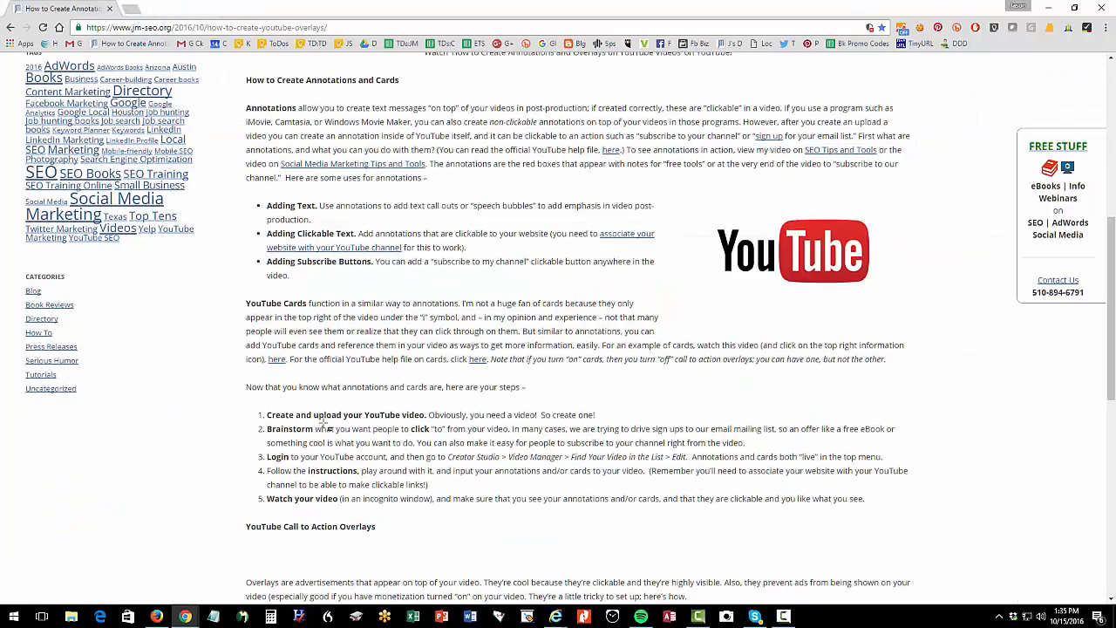
Step: Examine the introduction and AdWords login step in the article's YouTube Call to Action Overlays section
scroll(322, 424, "down", 2)
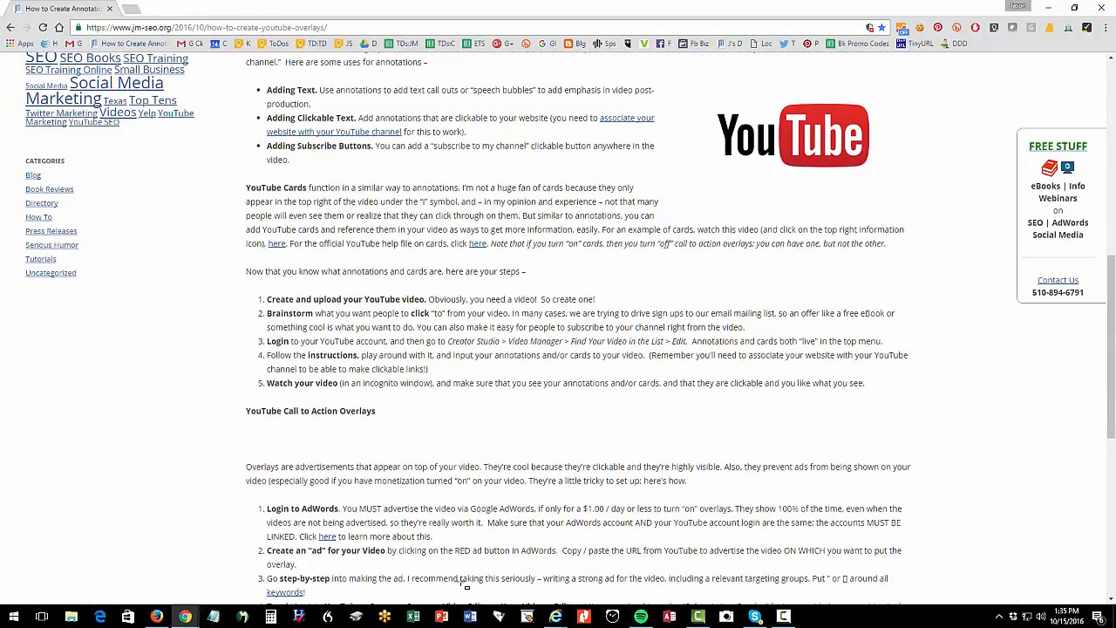
scroll(344, 463, "down", 3)
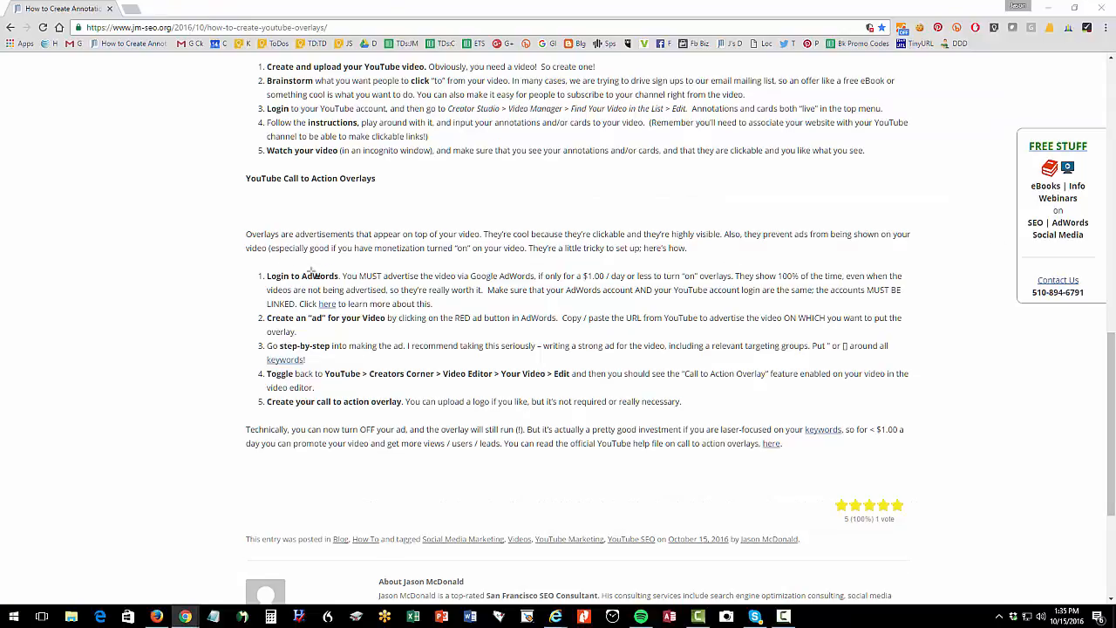
left_click_drag(245, 250, 350, 293)
Step: Switch to Internet Explorer, compare the AdWords account with the YouTube home page and return to AdWords Campaign Management
mouse_move(555, 617)
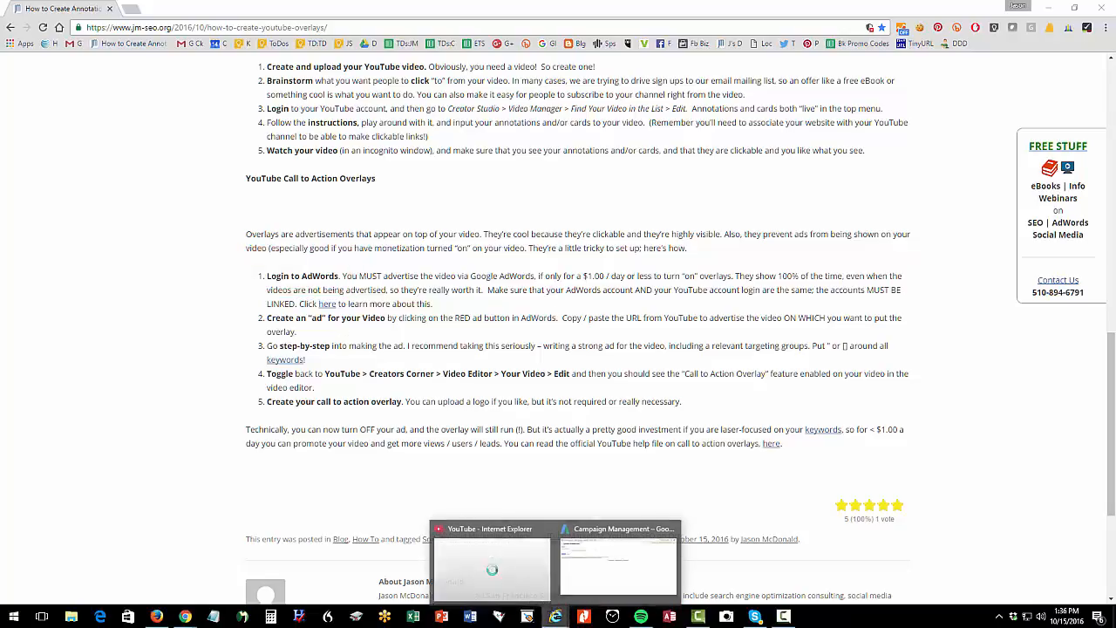
left_click(571, 579)
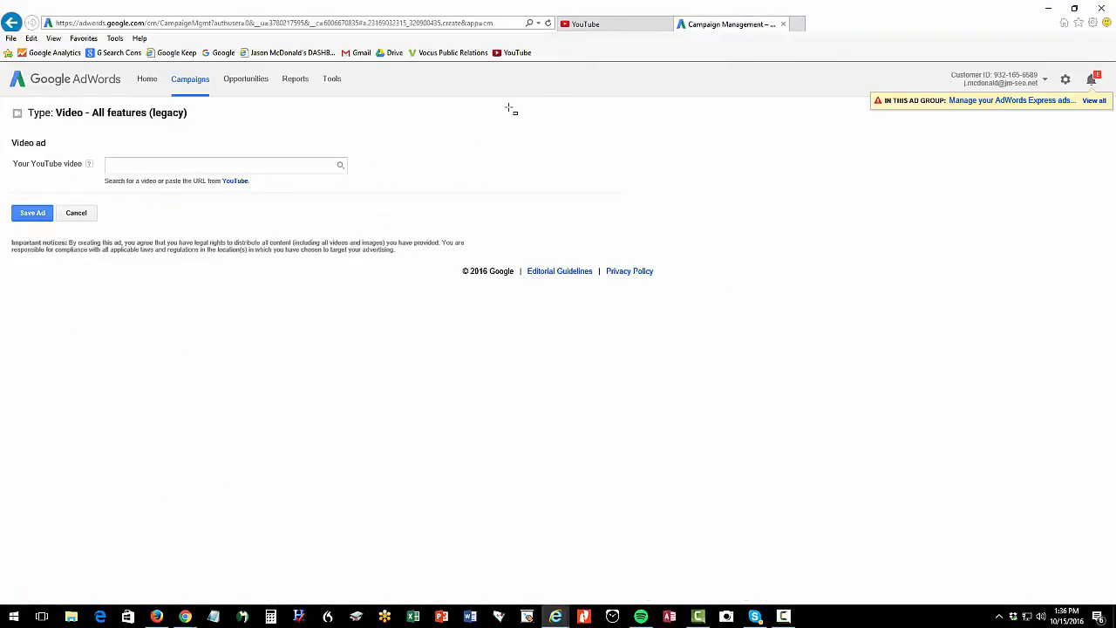
left_click(641, 27)
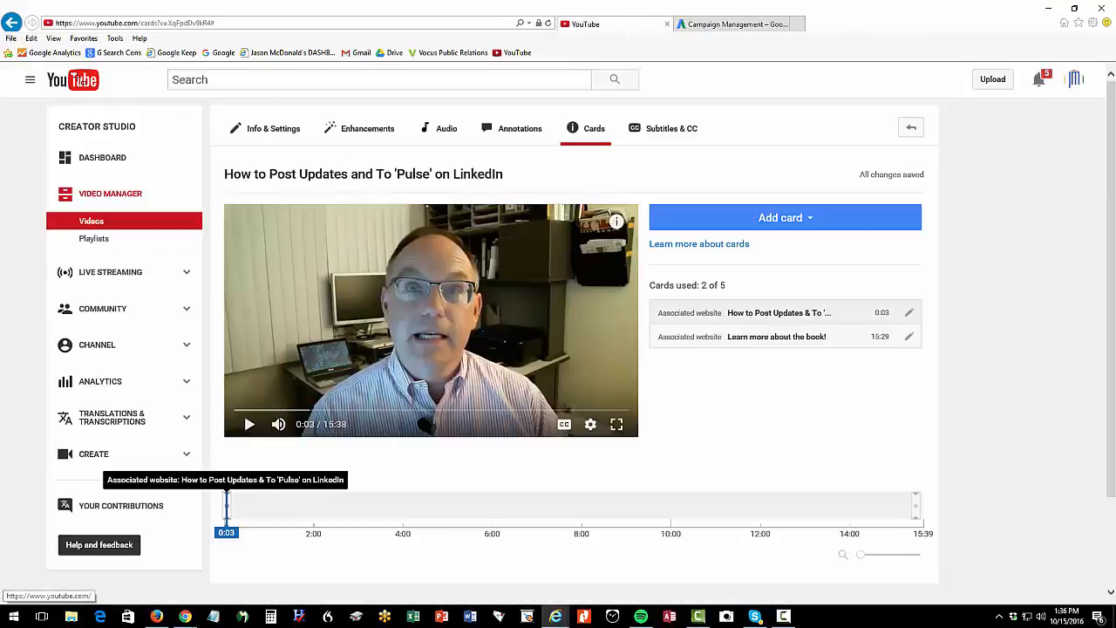
left_click(79, 80)
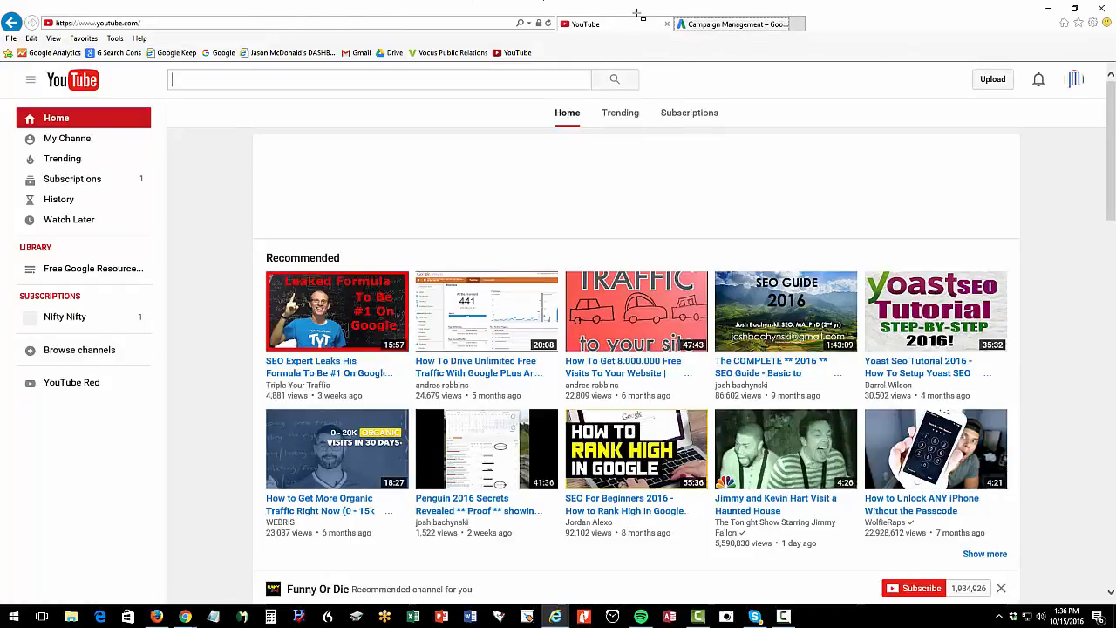
left_click(697, 25)
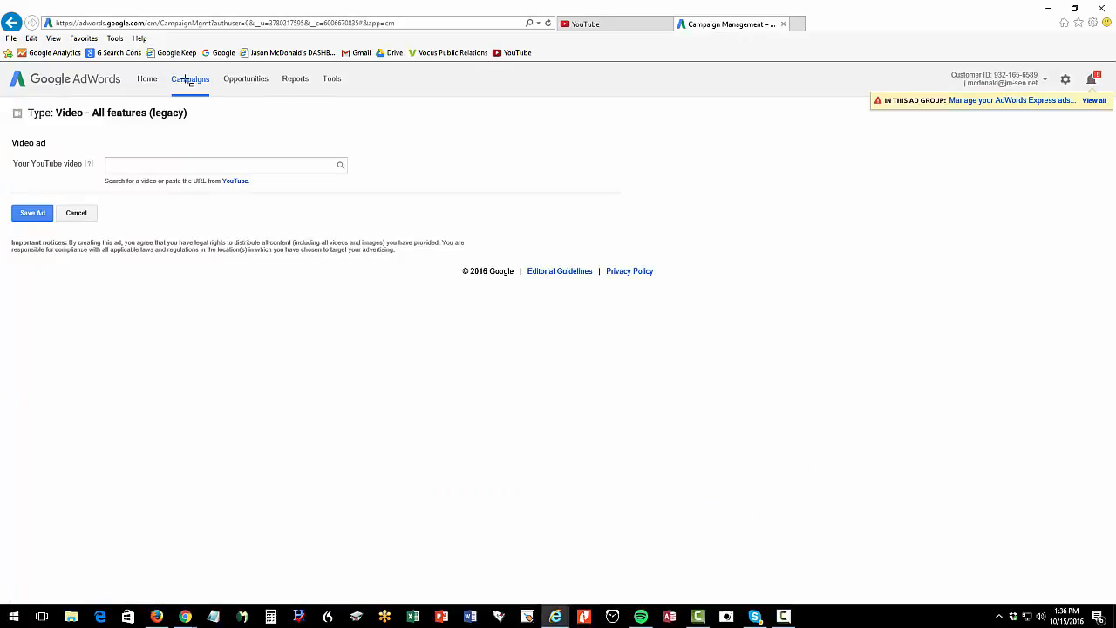
Step: Display all AdWords campaigns, then open the newest hashtags video for editing in YouTube's Video Manager and examine its settings sections
left_click(189, 79)
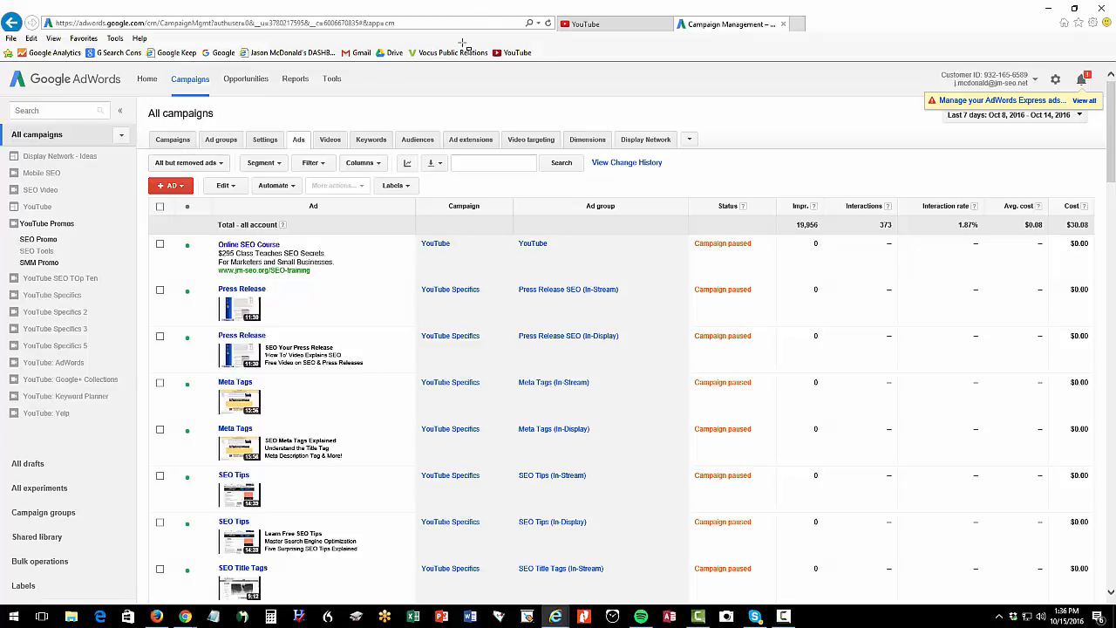
left_click(593, 23)
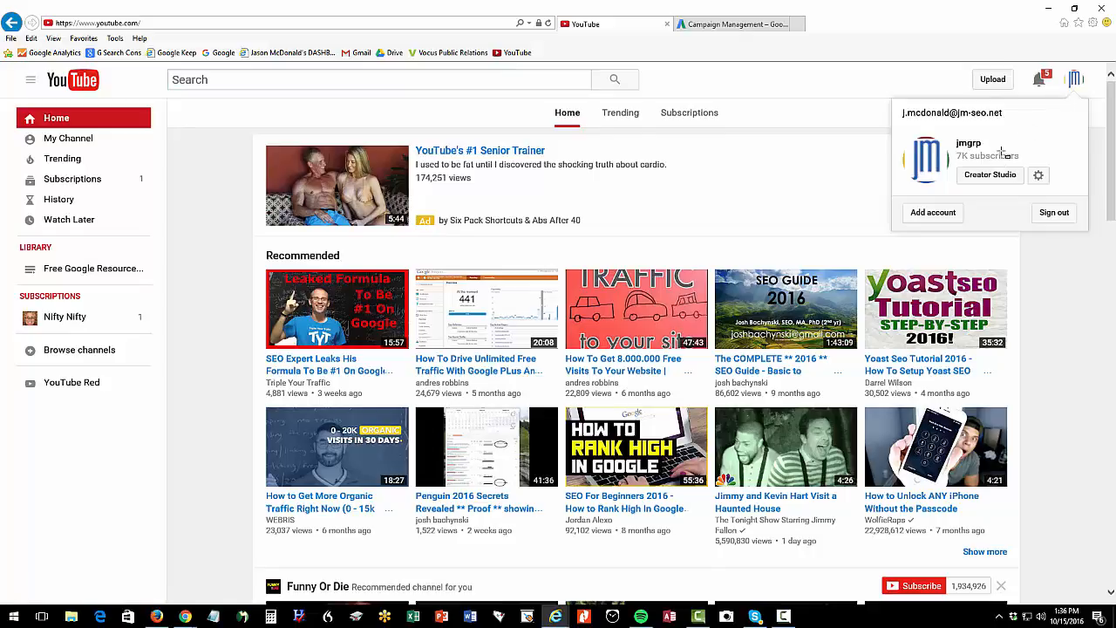
left_click(990, 174)
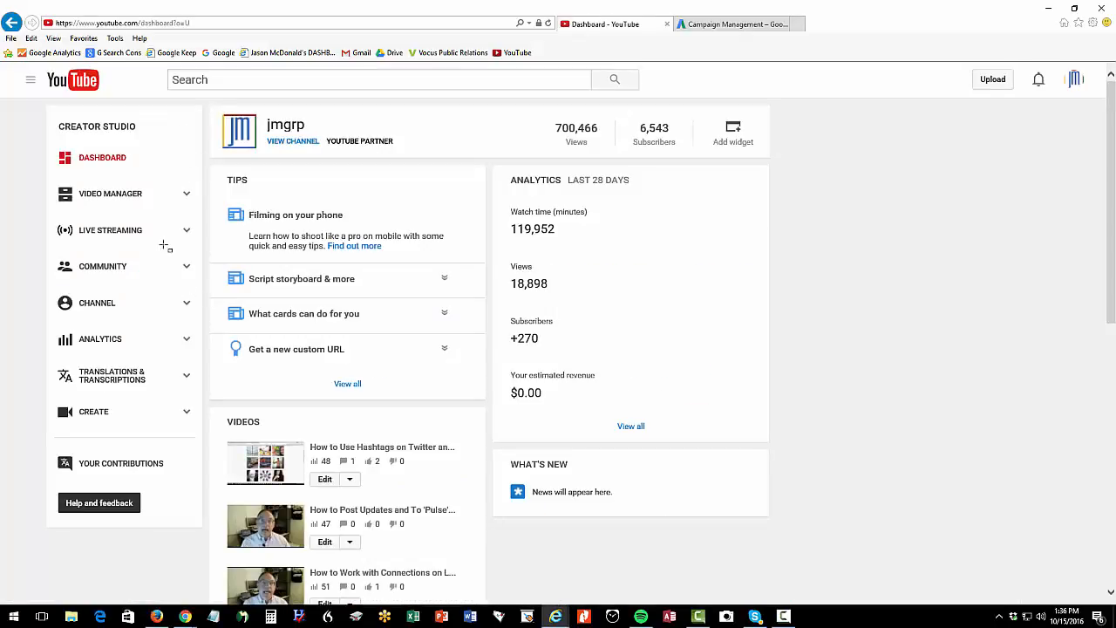
left_click(96, 193)
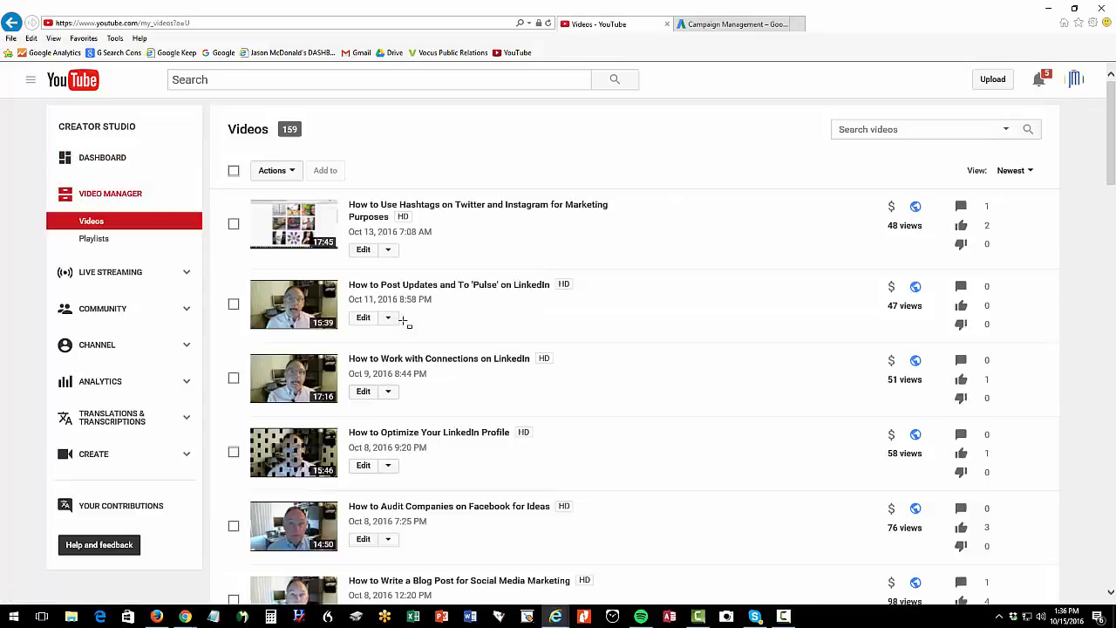
left_click(364, 252)
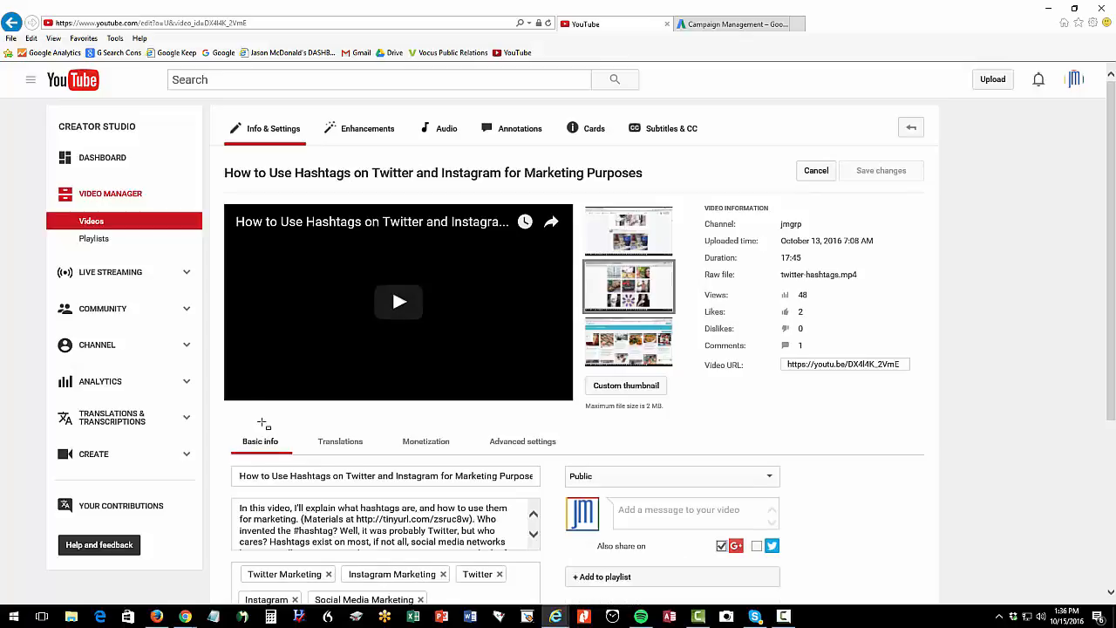
scroll(603, 154, "down", 1)
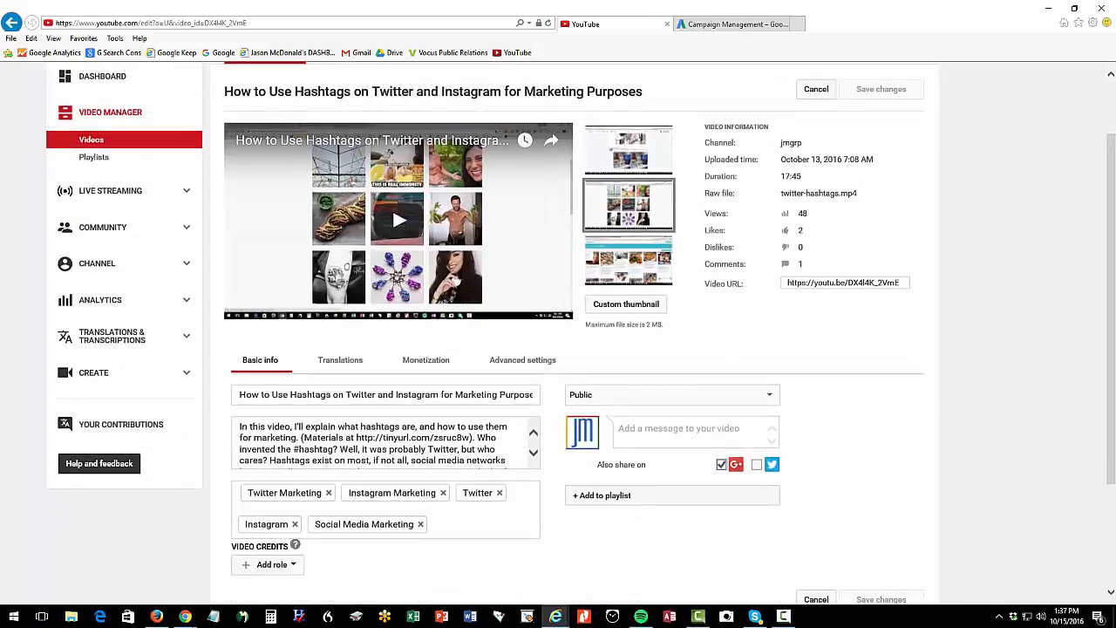
mouse_move(219, 326)
left_mouse_down()
mouse_move(346, 370)
mouse_move(766, 399)
left_mouse_up()
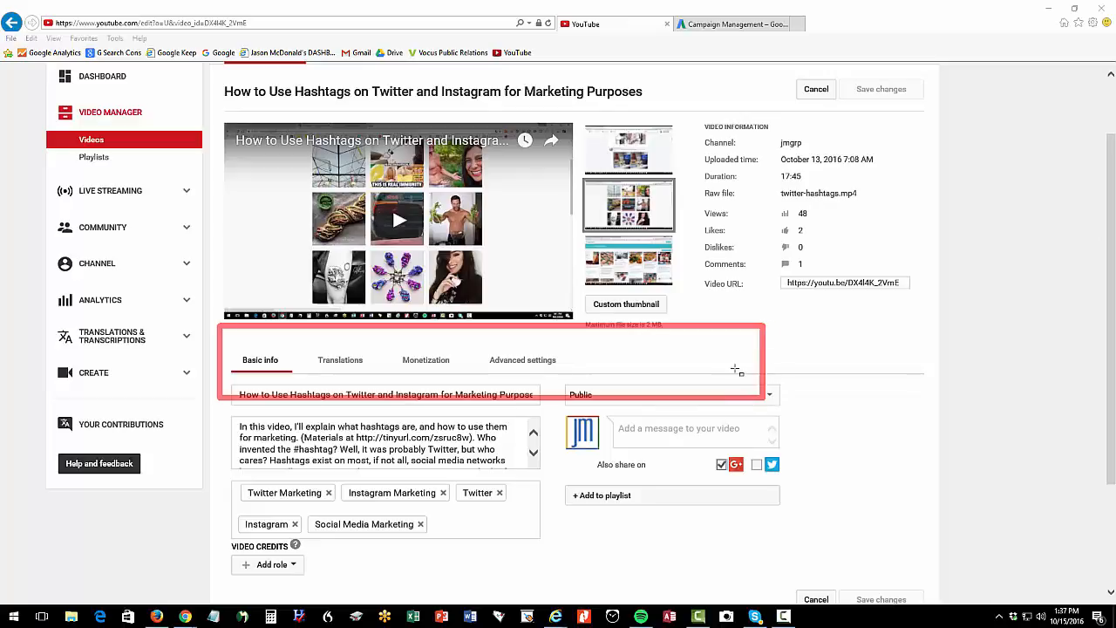
key("Escape")
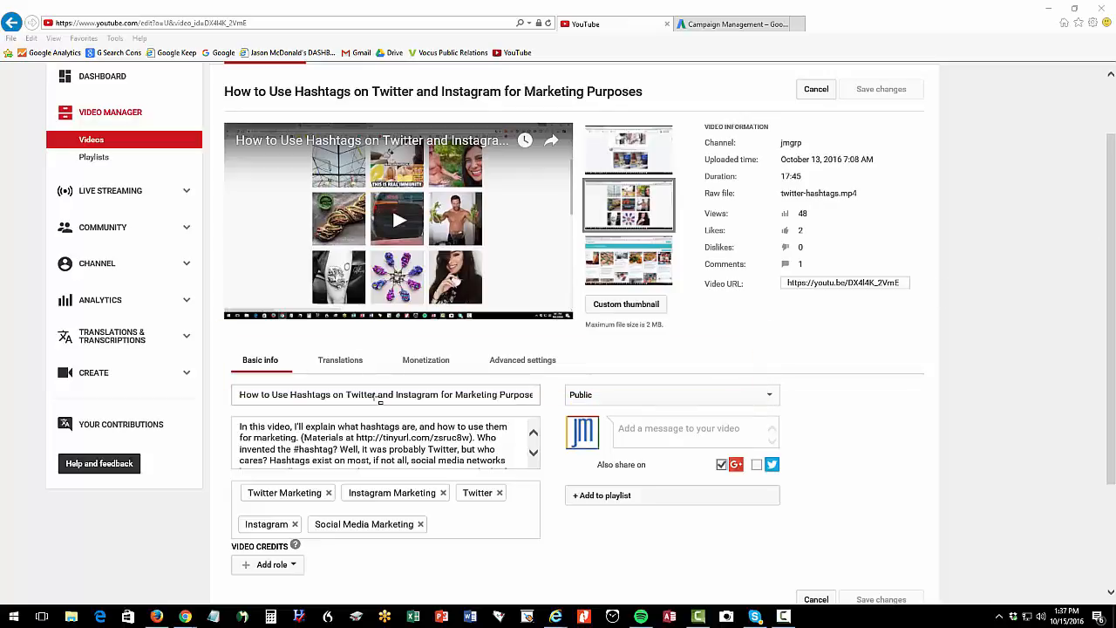
scroll(380, 400, "up", 2)
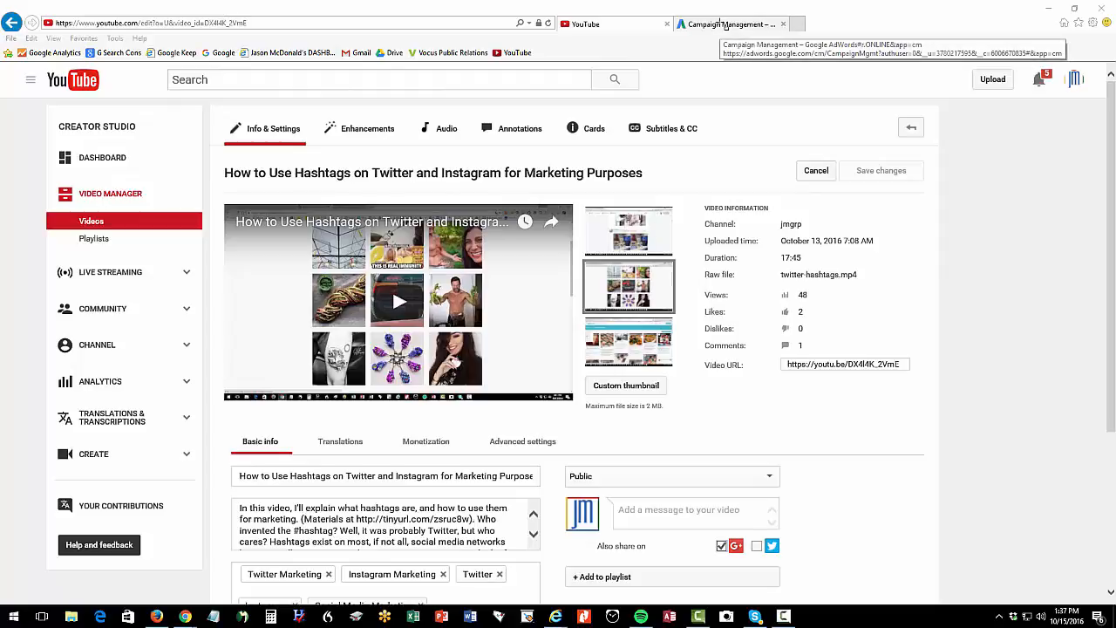
Step: Switch to Chrome, open the jmgrp YouTube channel in the new tab and open its newest upload about Twitter and Instagram hashtags
mouse_move(185, 615)
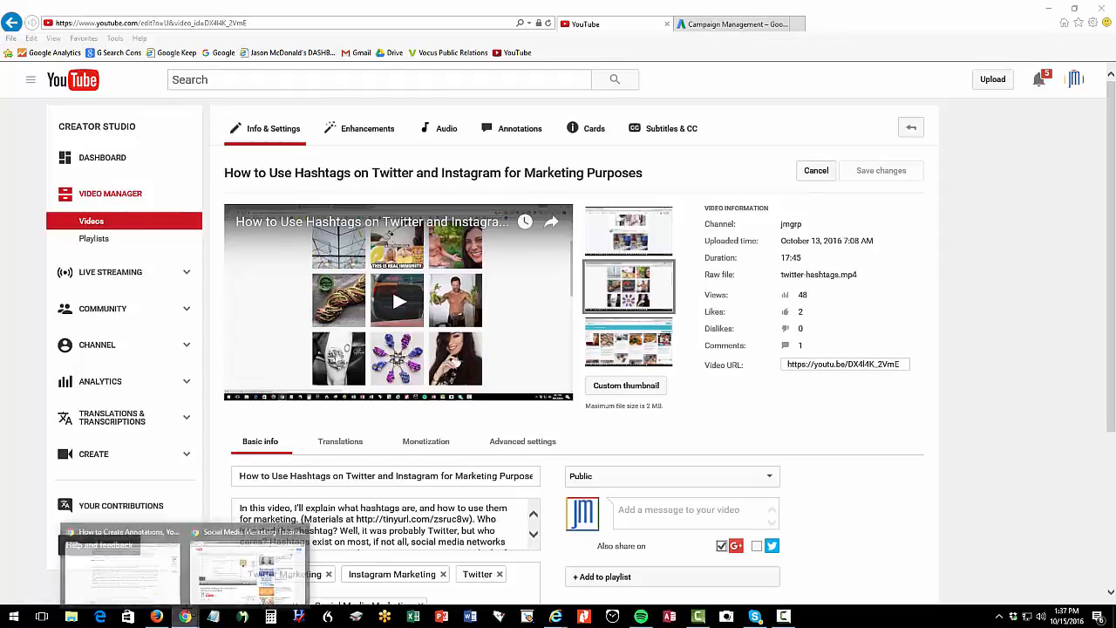
left_click(140, 558)
left_click(133, 8)
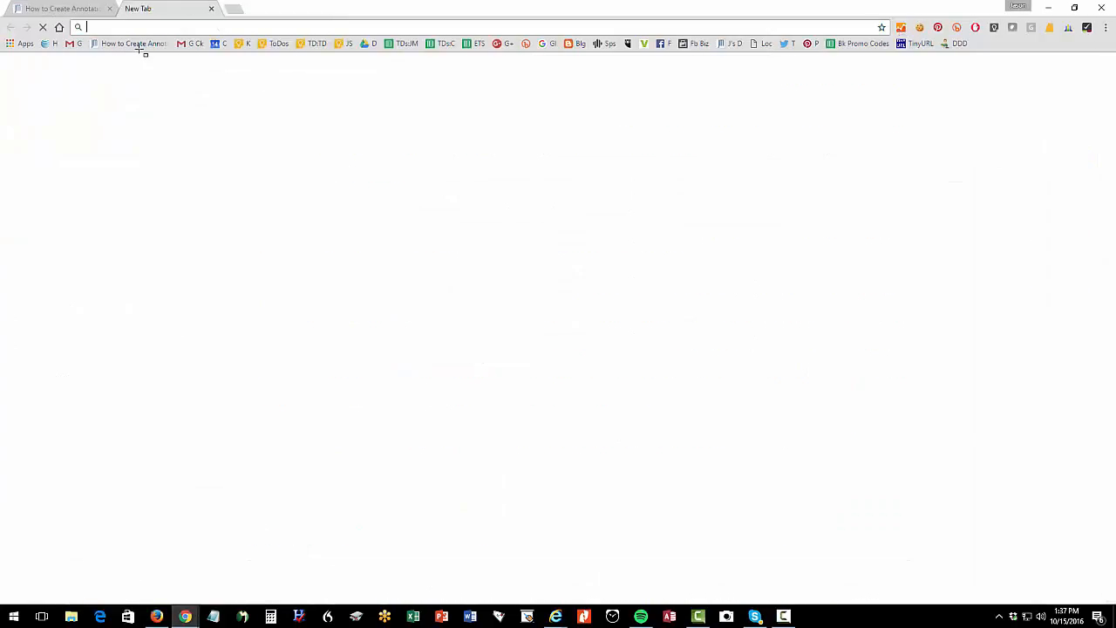
type("you")
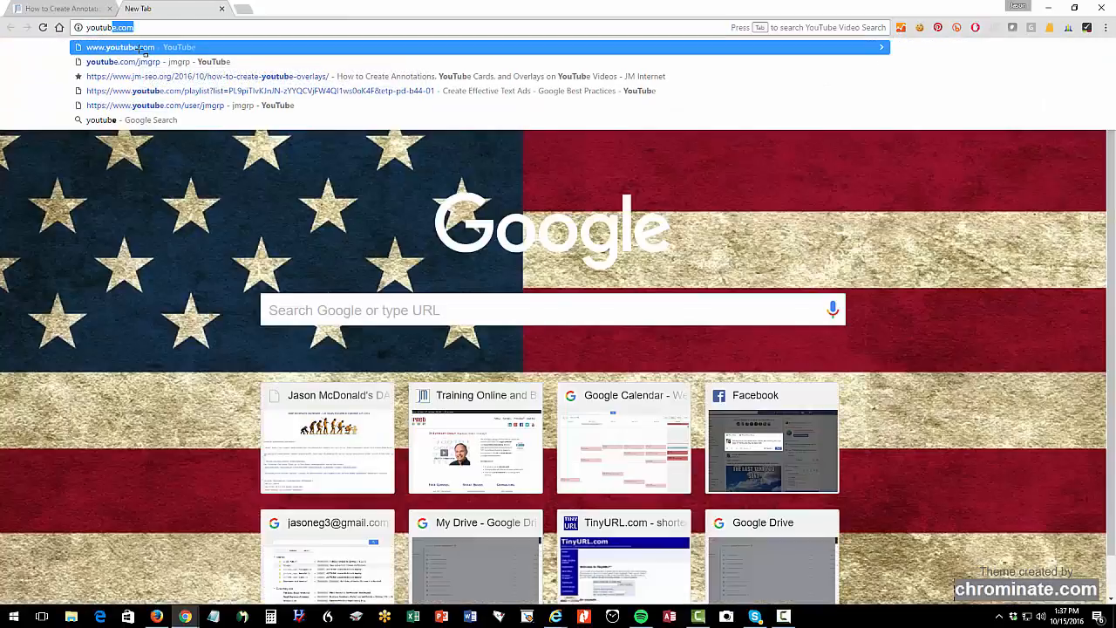
type("tube.com/jmgrp")
left_click(141, 47)
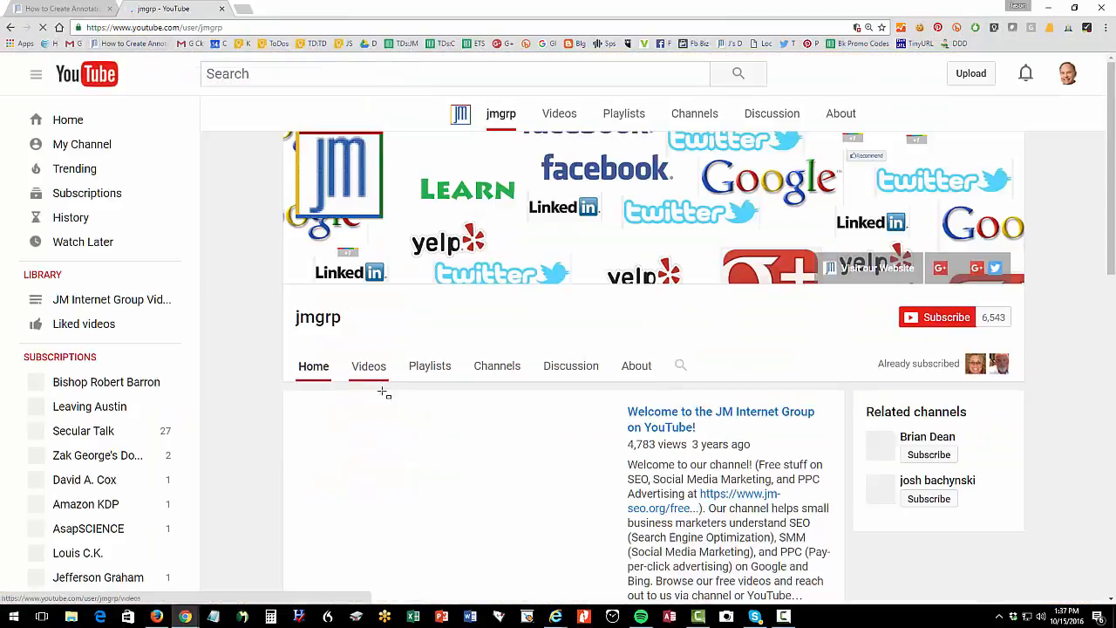
scroll(386, 391, "down", 5)
scroll(391, 417, "down", 2)
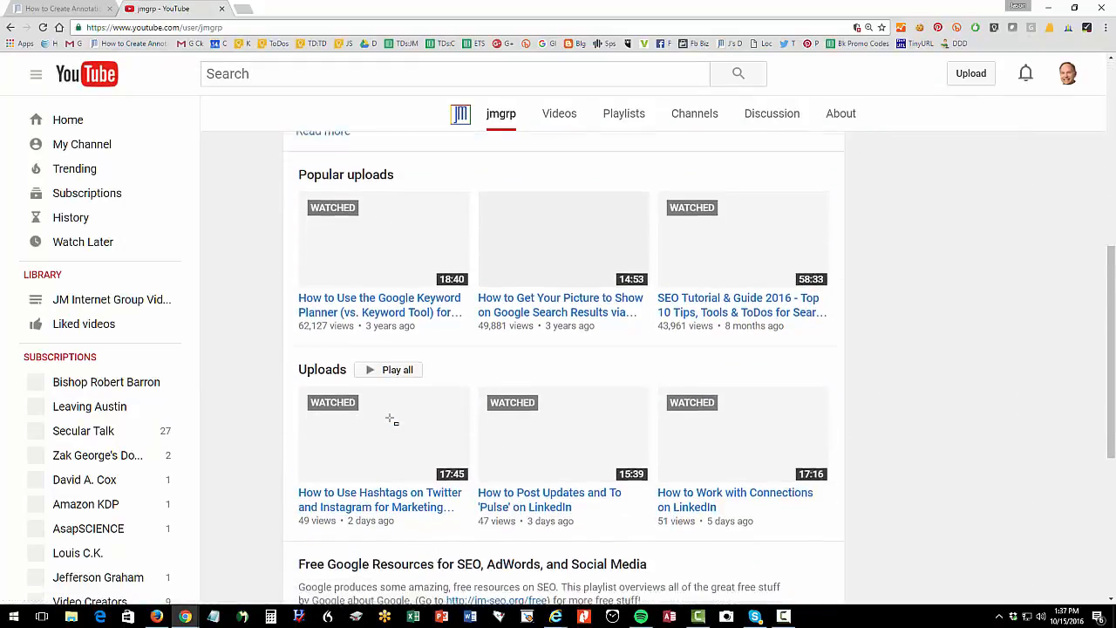
left_click(375, 399)
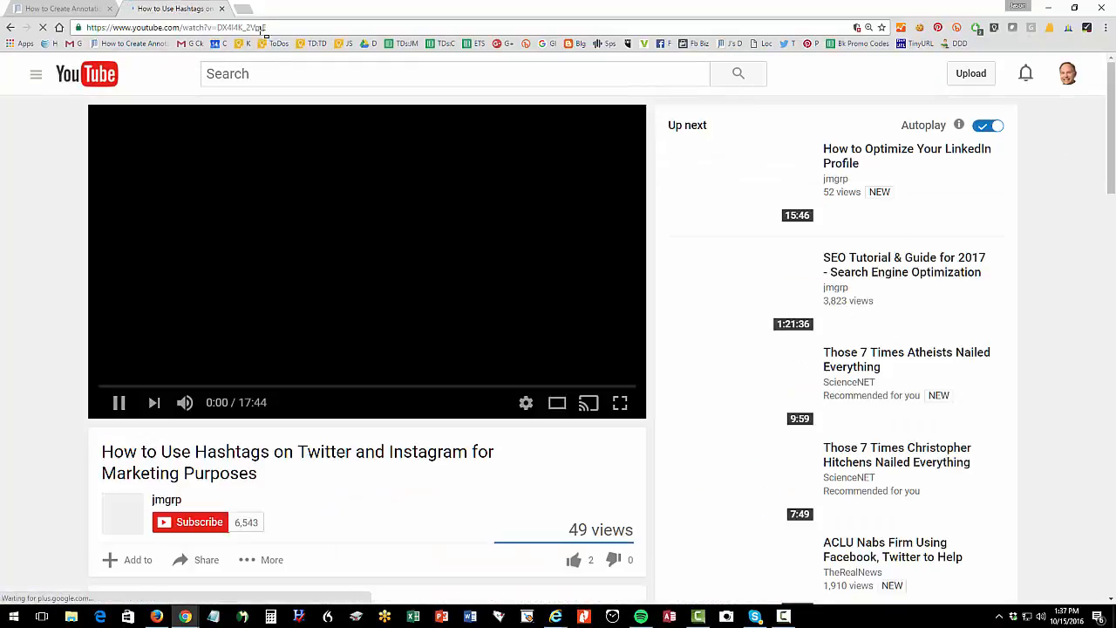
Step: Copy the hashtags video's URL and pause the video
left_click(257, 27)
key("ctrl+c")
right_click(262, 29)
left_click(282, 71)
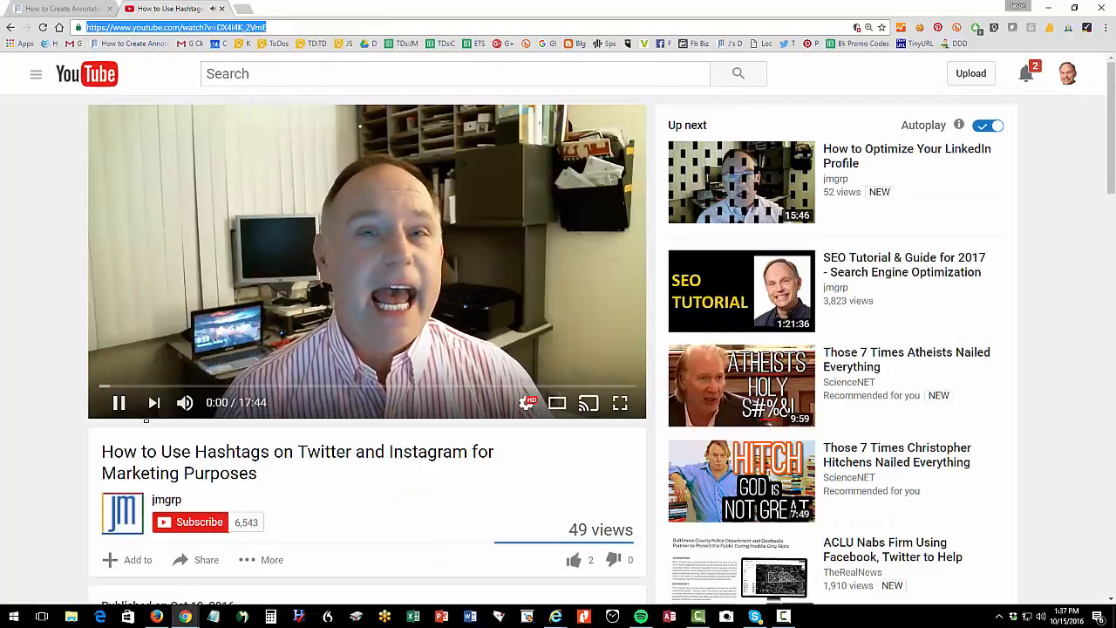
left_click(356, 262)
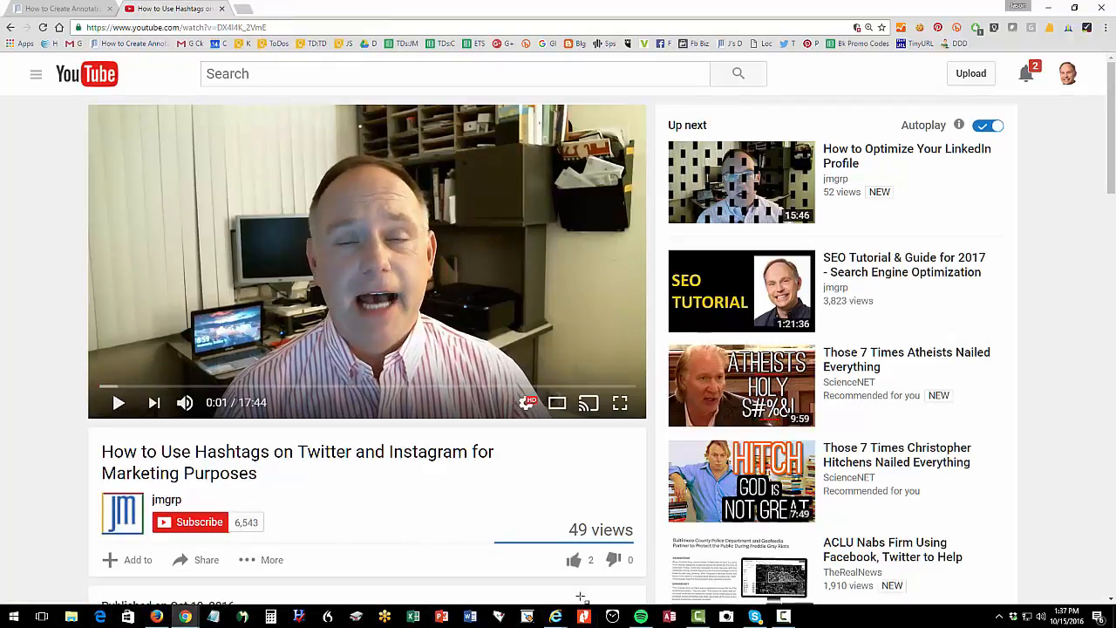
Step: Switch to AdWords in Internet Explorer and create a video ad in the SMM Promo ad group using the copied video URL
mouse_move(556, 615)
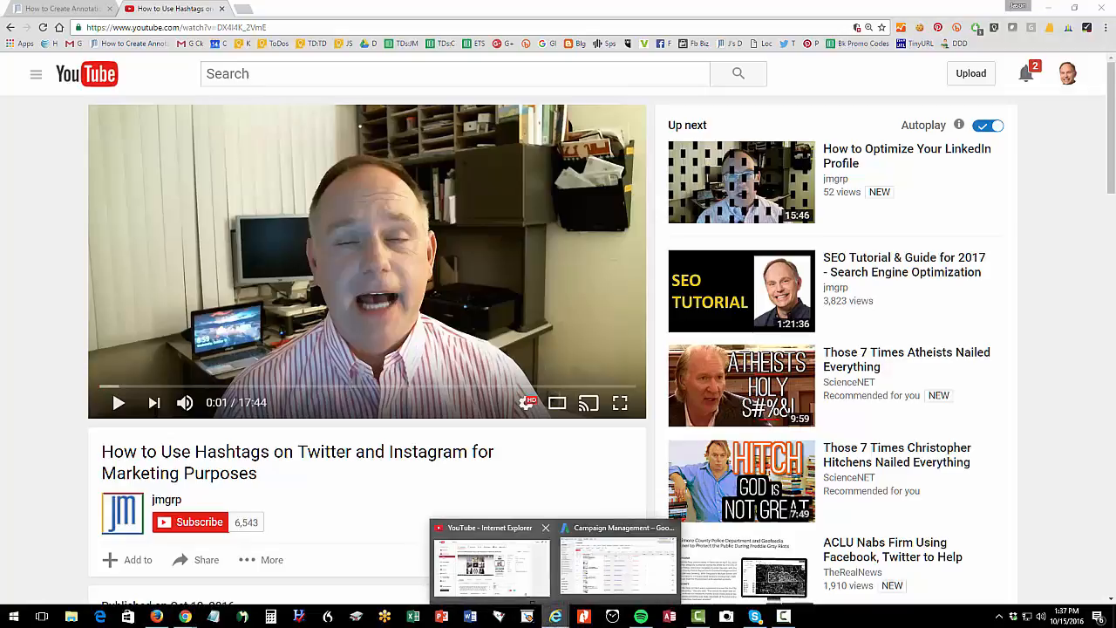
left_click(598, 569)
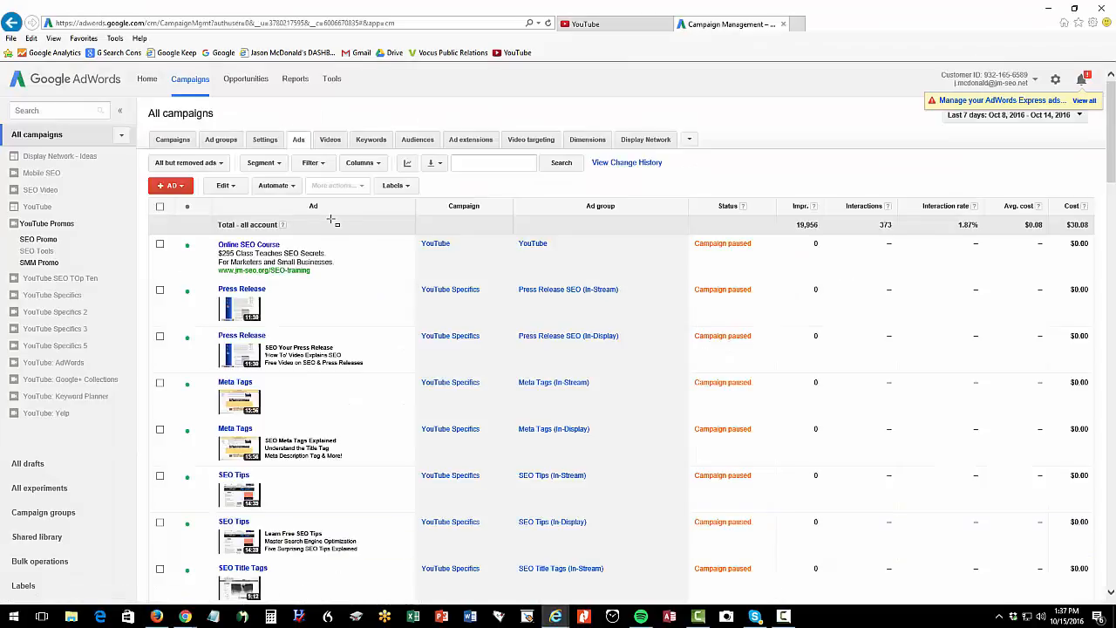
left_click(38, 261)
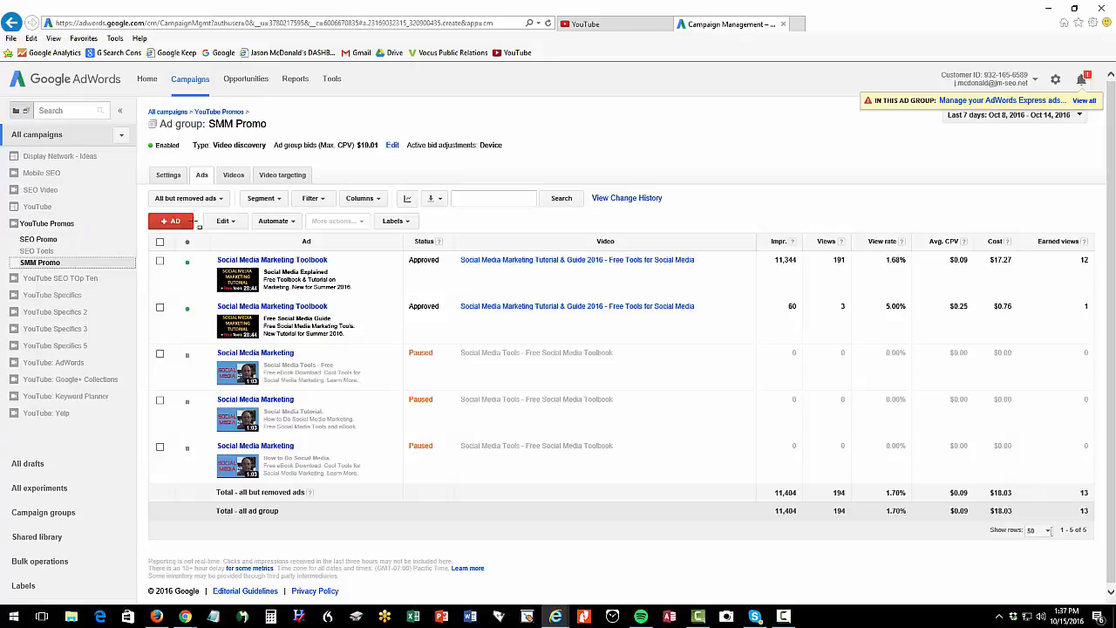
left_click(175, 221)
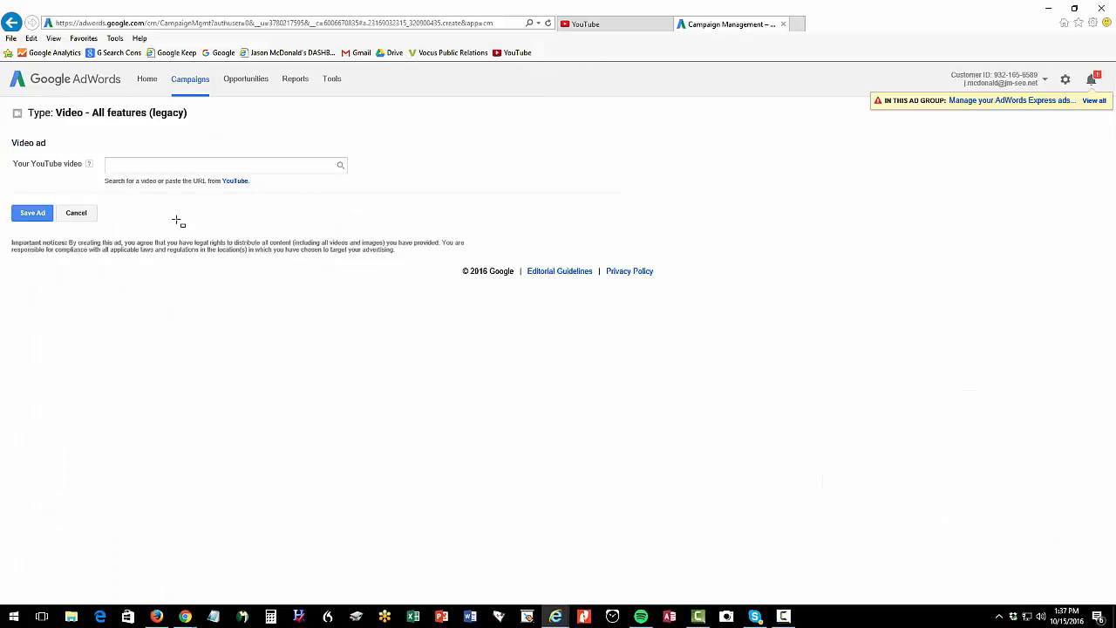
left_click(169, 167)
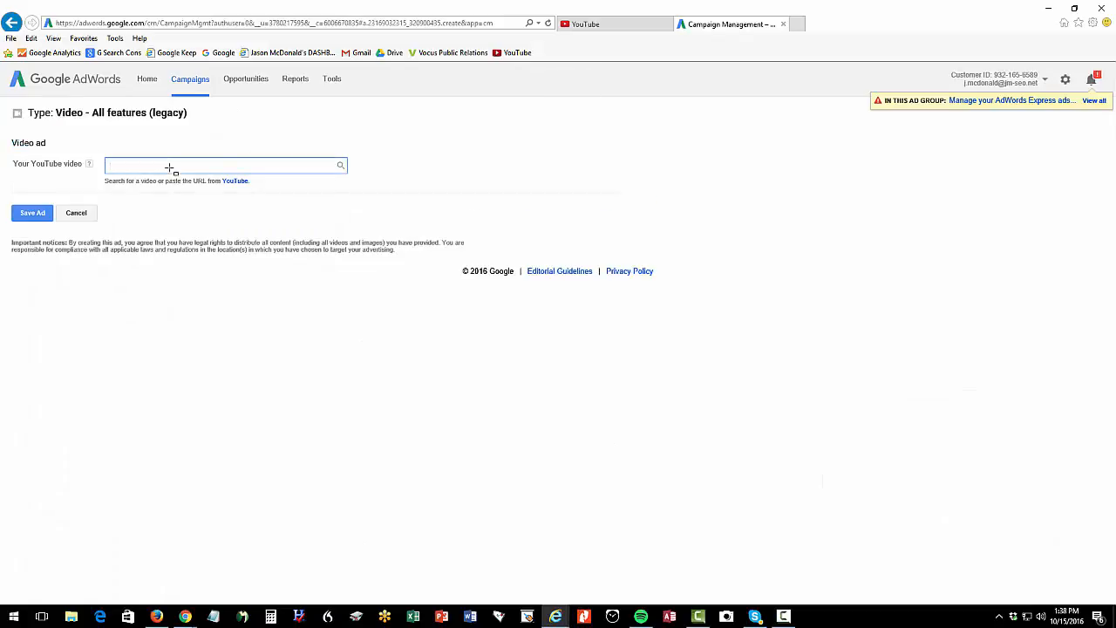
key("ctrl+v")
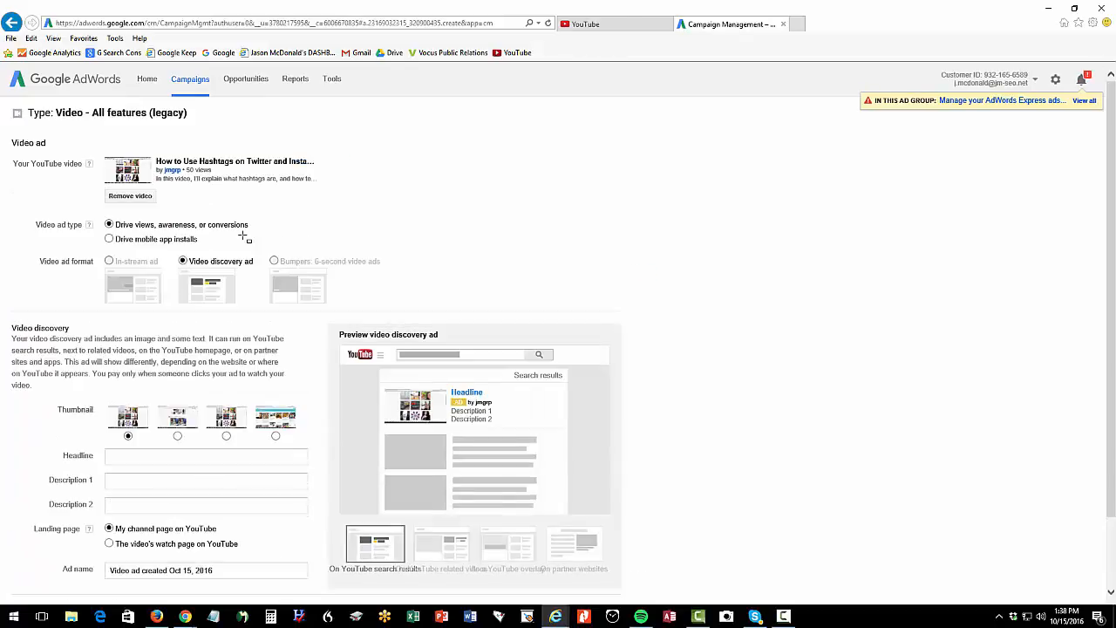
Step: Set the video discovery ad's headline to "Learn How Hashtags work on Twitter."
scroll(344, 219, "down", 2)
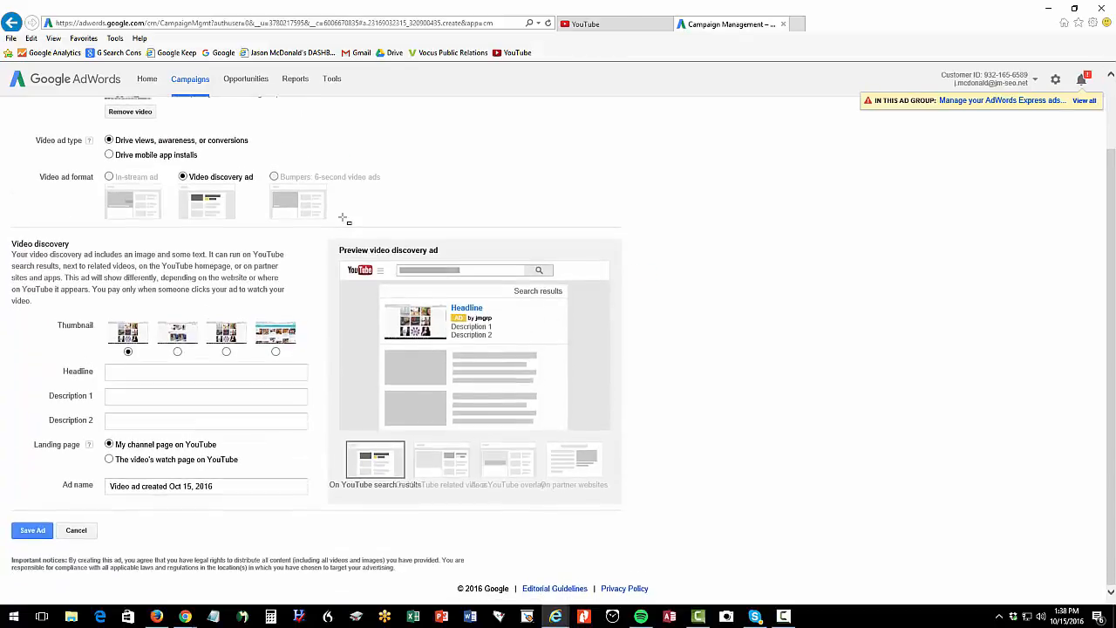
left_click(150, 371)
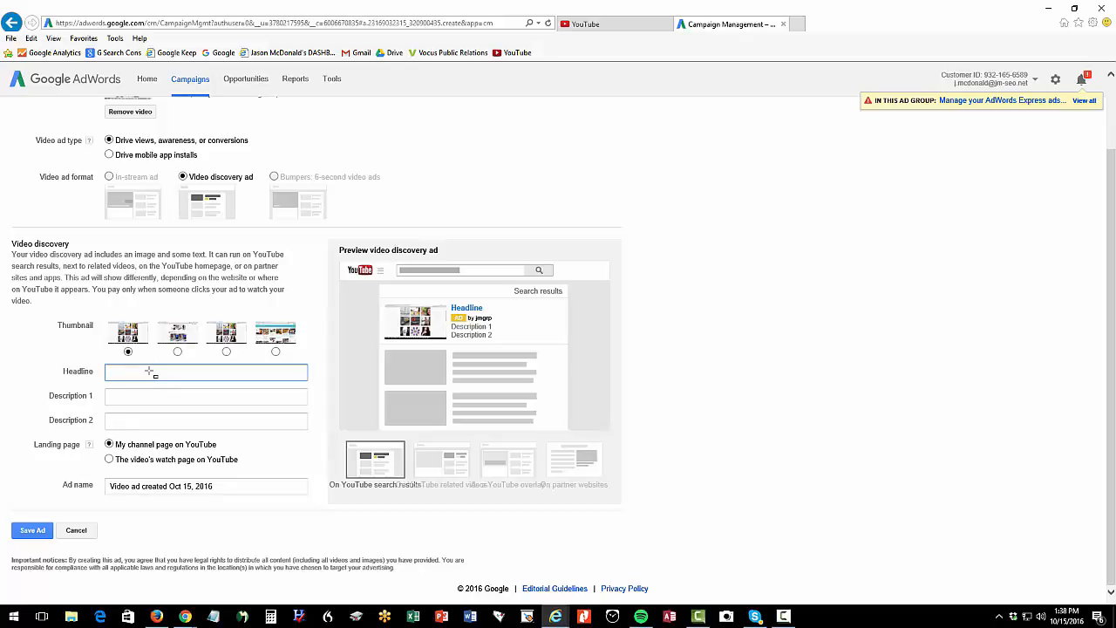
scroll(150, 371, "up", 2)
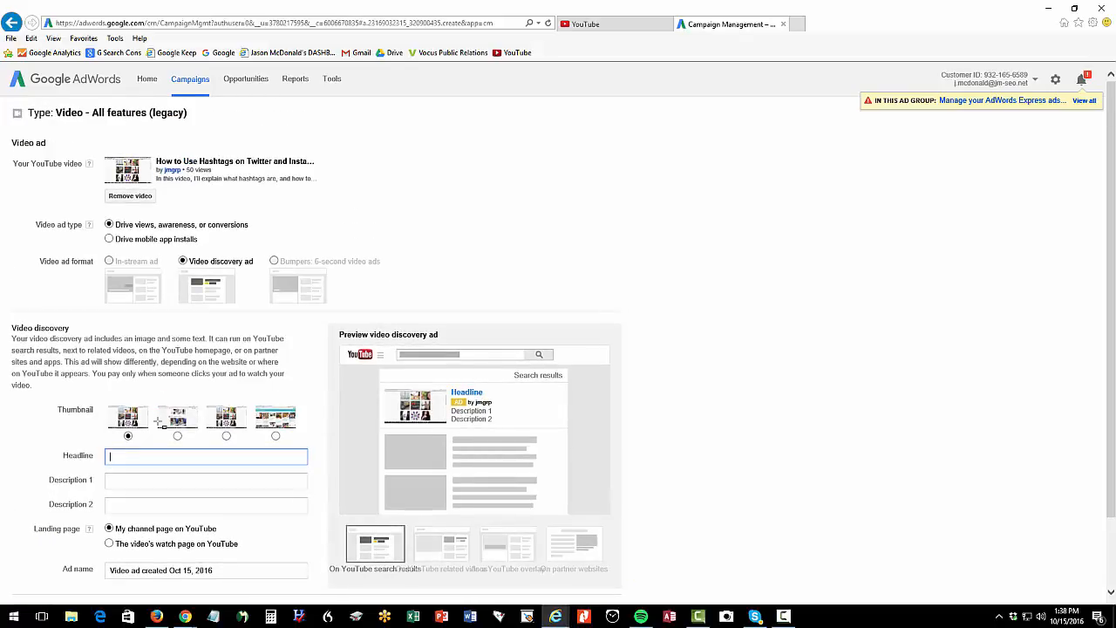
type("Learn How Hashtags work on Twitter.")
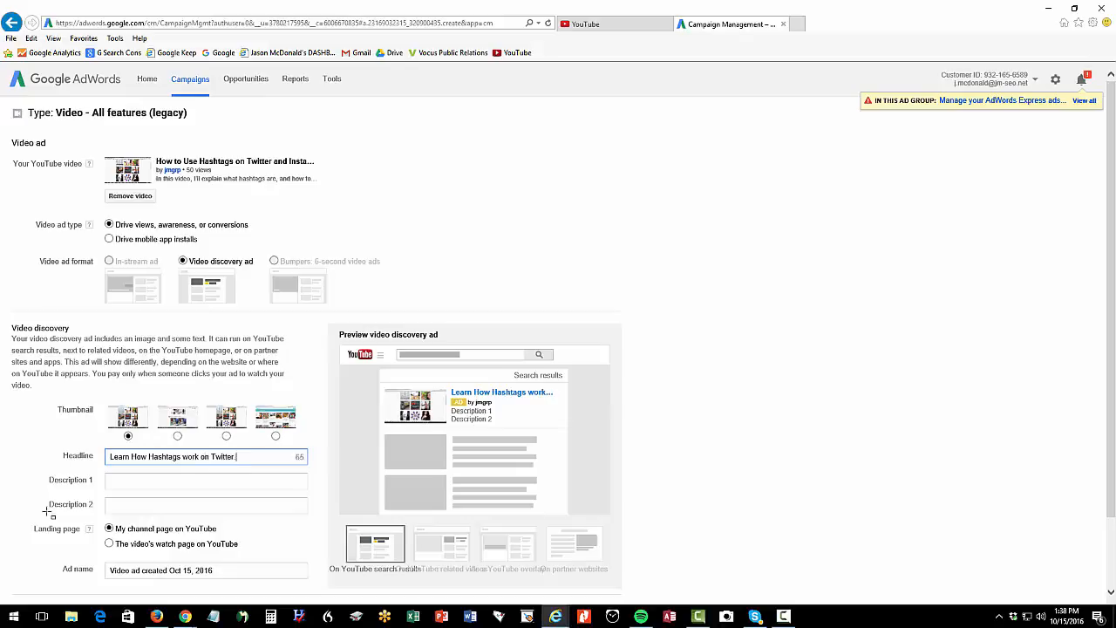
Step: Set the ad's Description 1 to "New Book - Social Media Marketing."
left_click(127, 484)
type("New")
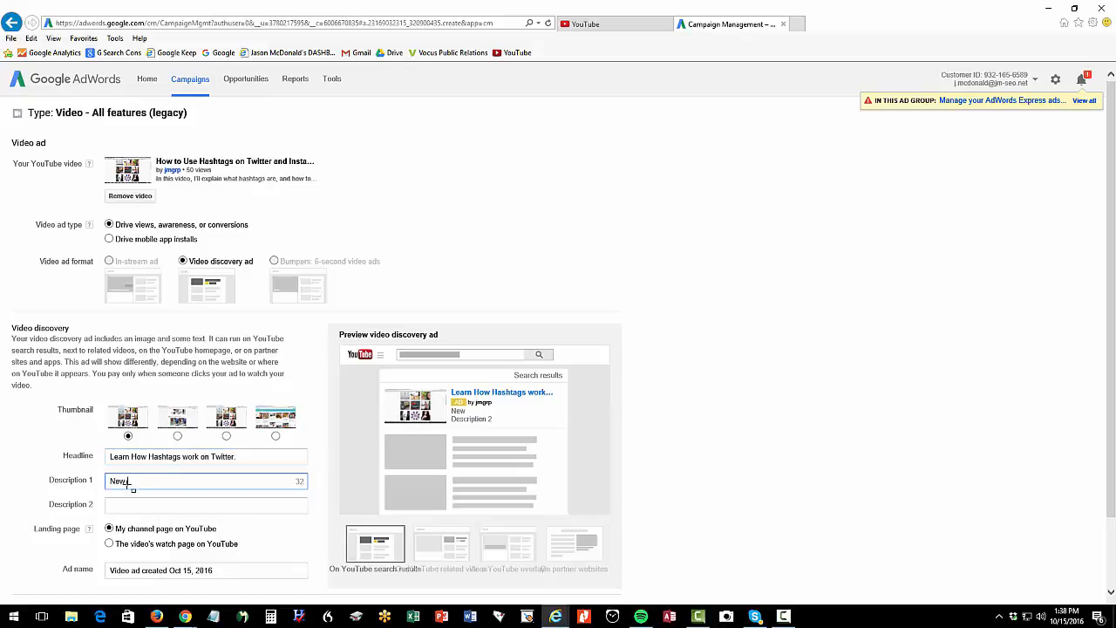
type(" Book - Social medi")
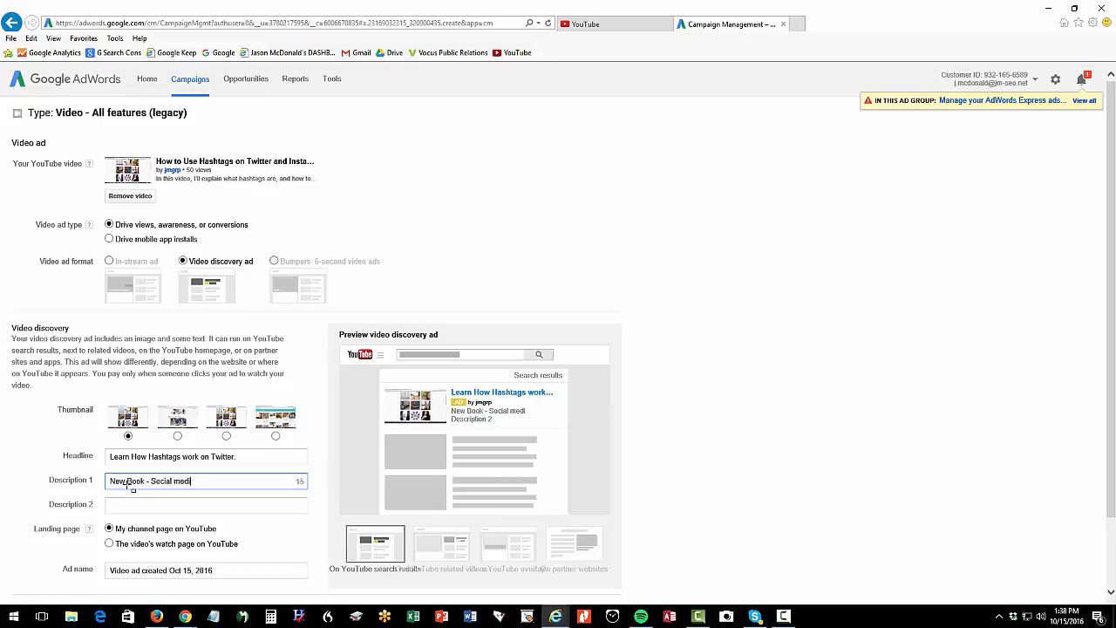
key("BackSpace")
key("BackSpace")
type("Media Marketing")
Step: Set Description 2 to "Video plus Worksheets & Materials." and the landing page to the video's watch page on YouTube
left_click(197, 508)
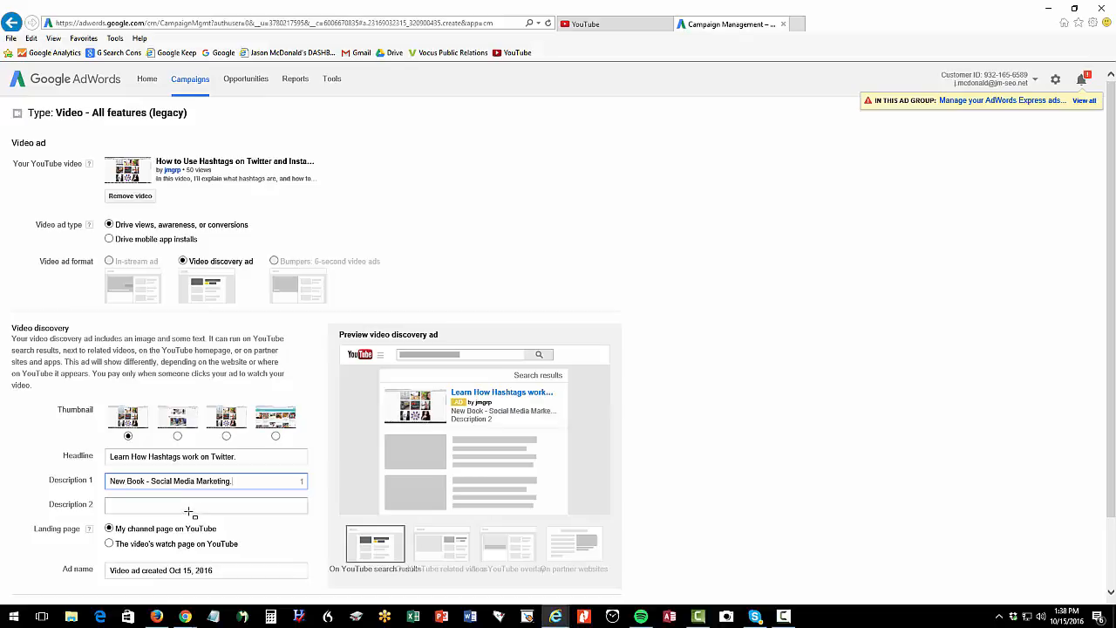
scroll(195, 511, "down", 2)
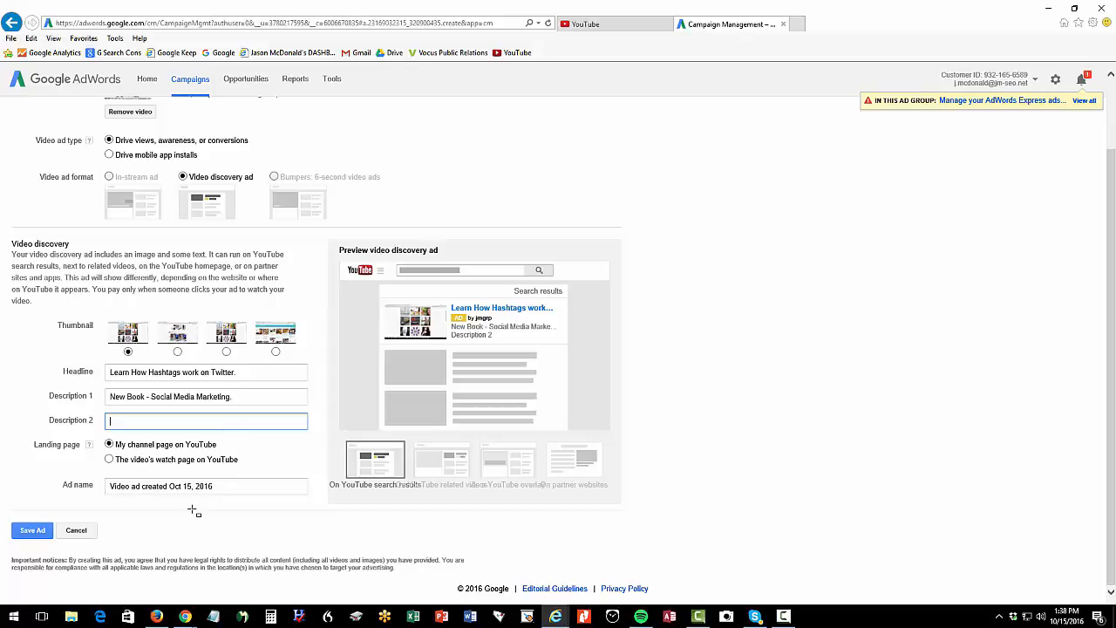
type("Video plus Worksheets and ")
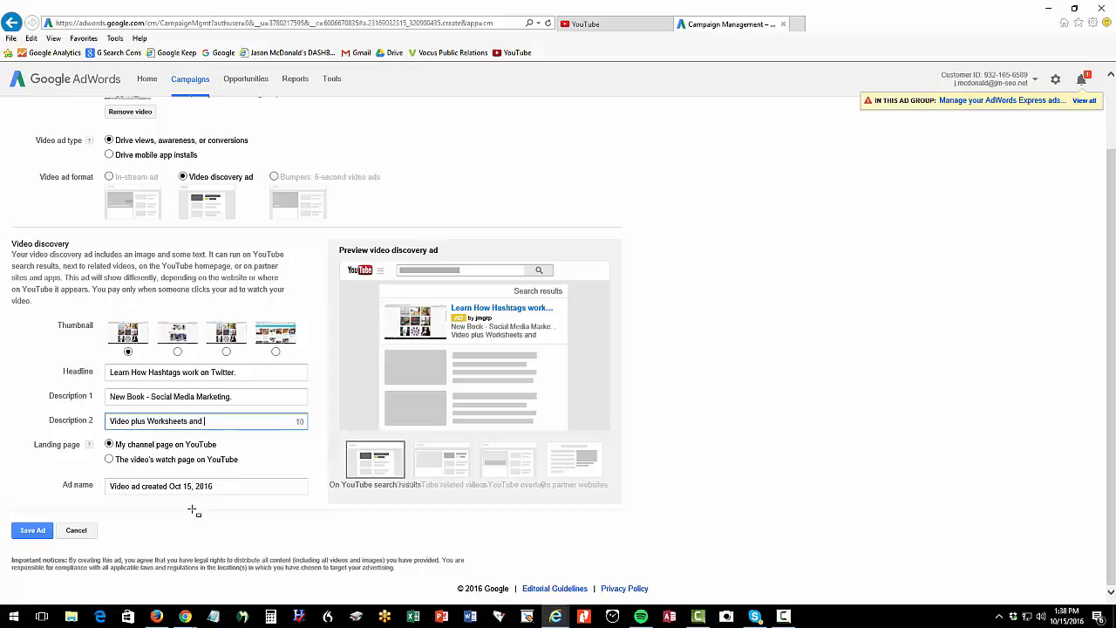
type("Materials")
key("BackSpace")
key("BackSpace")
key("BackSpace")
key("BackSpace")
key("BackSpace")
key("BackSpace")
key("BackSpace")
key("BackSpace")
key("BackSpace")
key("BackSpace")
key("BackSpace")
key("BackSpace")
key("BackSpace")
key("BackSpace")
key("BackSpace")
type("s & Mate")
left_click(109, 459)
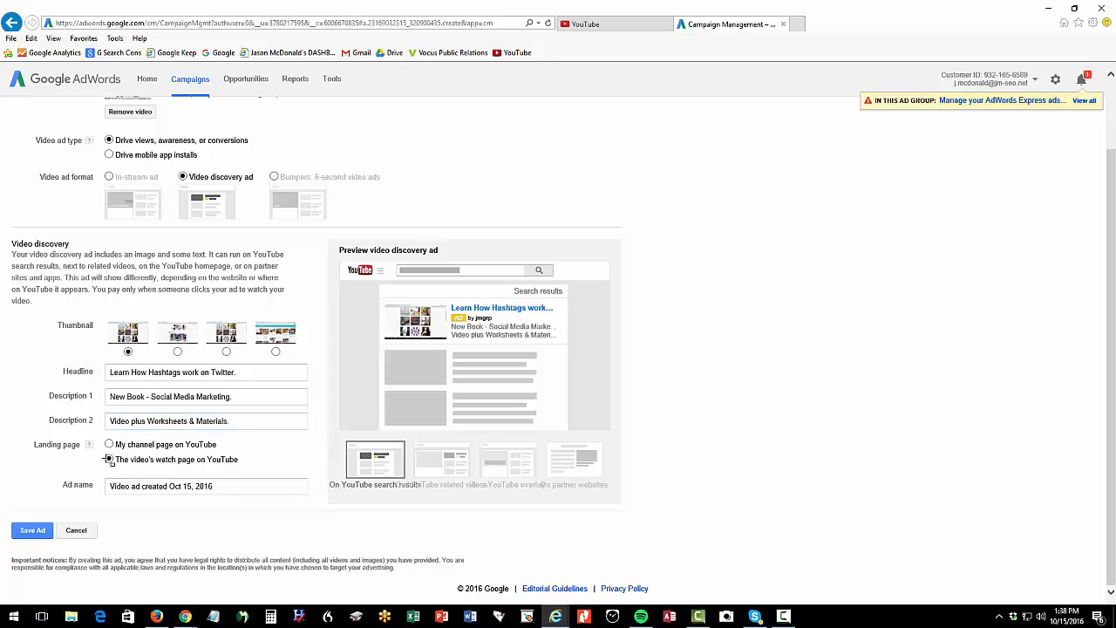
Step: Name the ad "How to Use Hashtags on Twitter and Instagram for Marketing Purposes", copied from the video's YouTube page in Chrome, and save it
left_click(232, 486)
left_click_drag(232, 486, 108, 486)
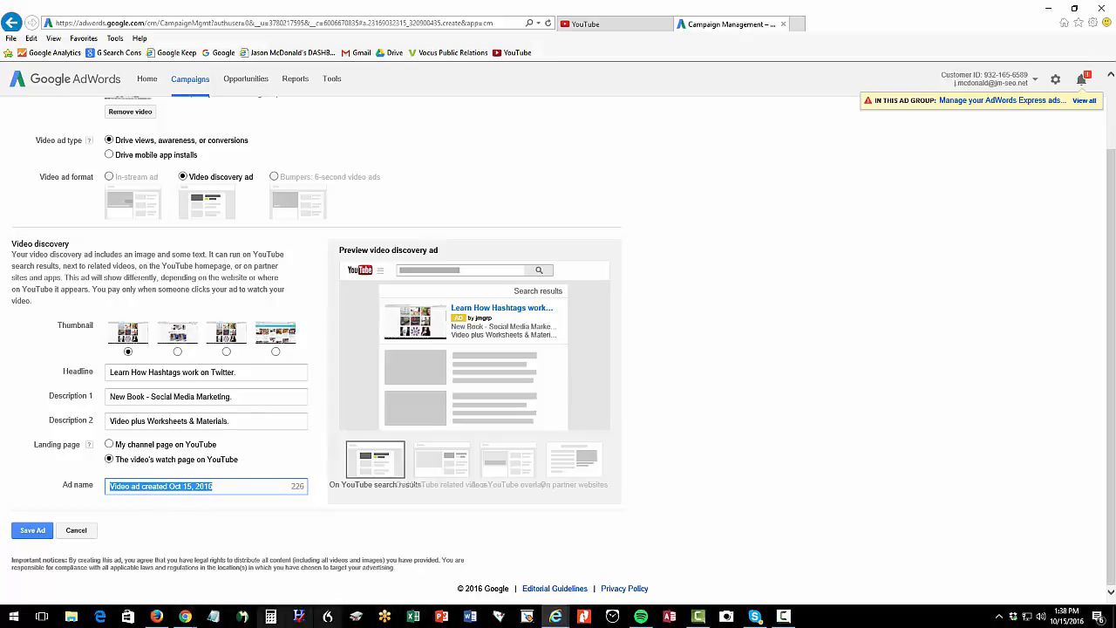
mouse_move(185, 617)
left_click(112, 562)
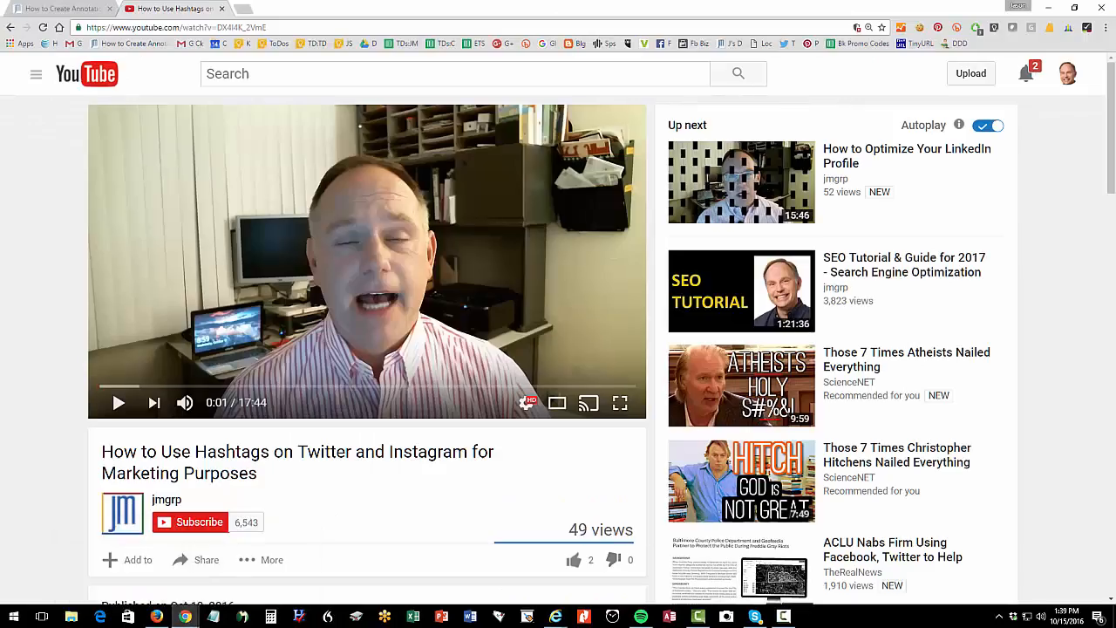
left_click_drag(101, 452, 260, 473)
key("ctrl+c")
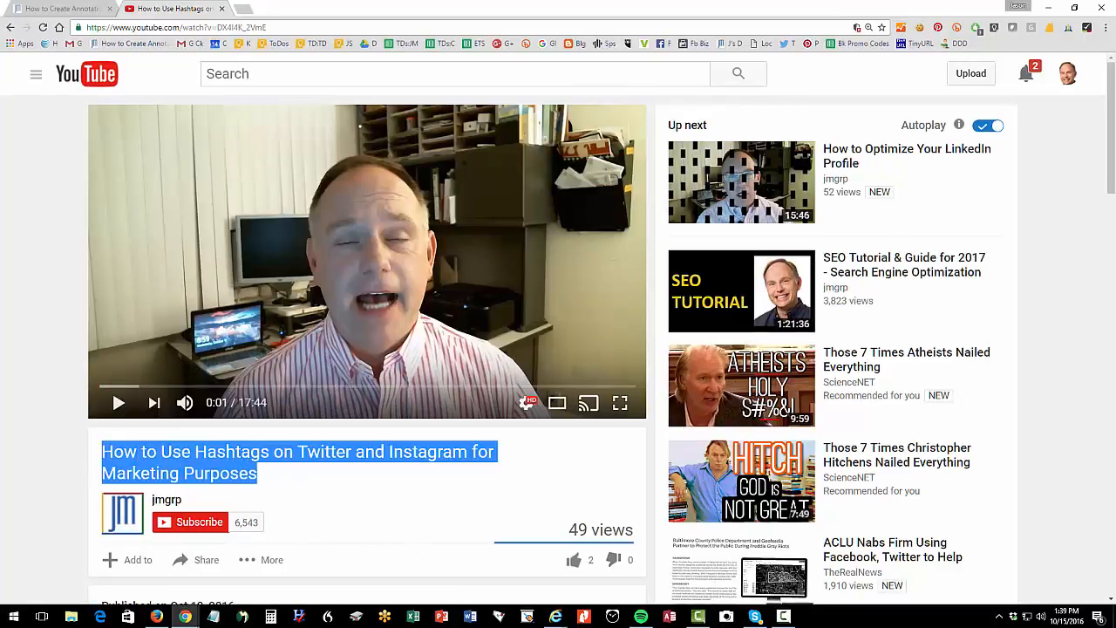
left_click(555, 617)
left_click(568, 563)
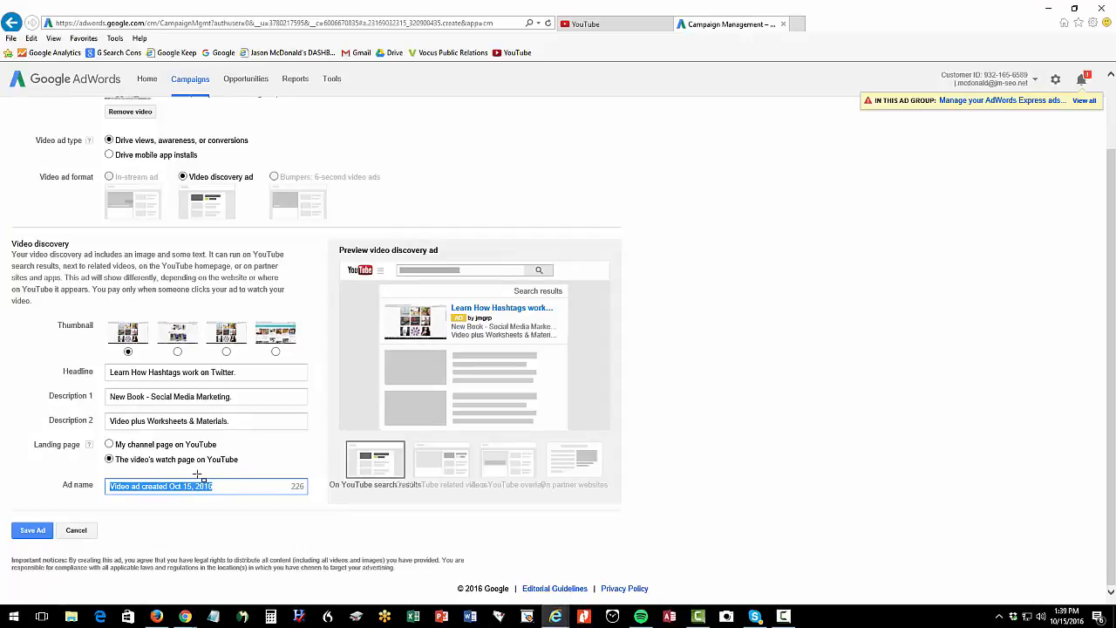
key("ctrl+v")
left_click(40, 528)
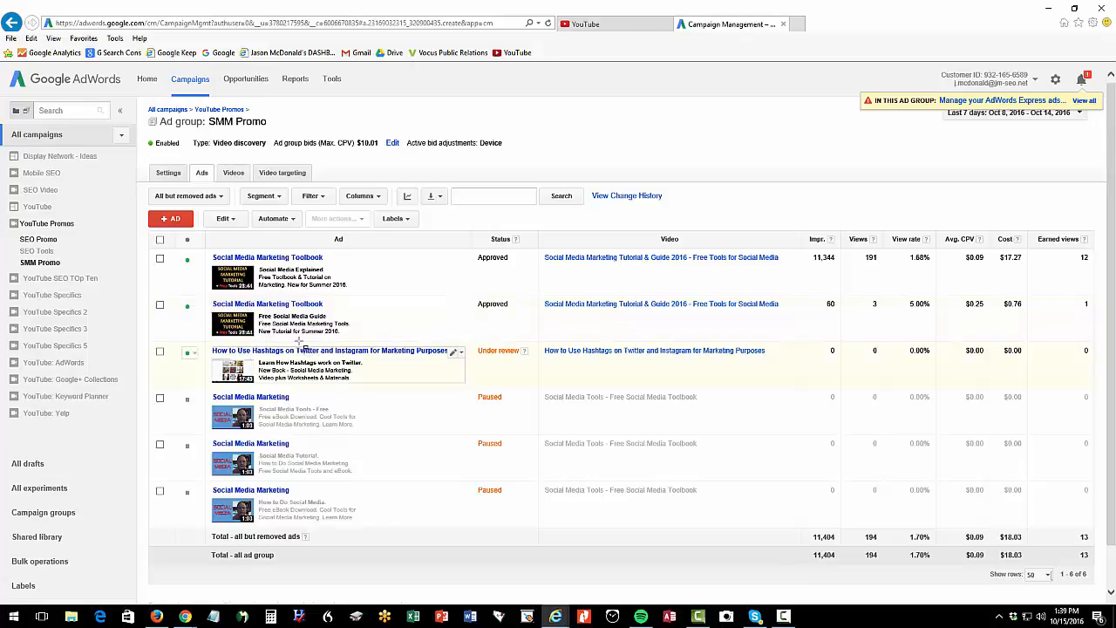
Step: Review the SMM Promo ad group's targeting keywords and return to its list of ads
left_click(282, 176)
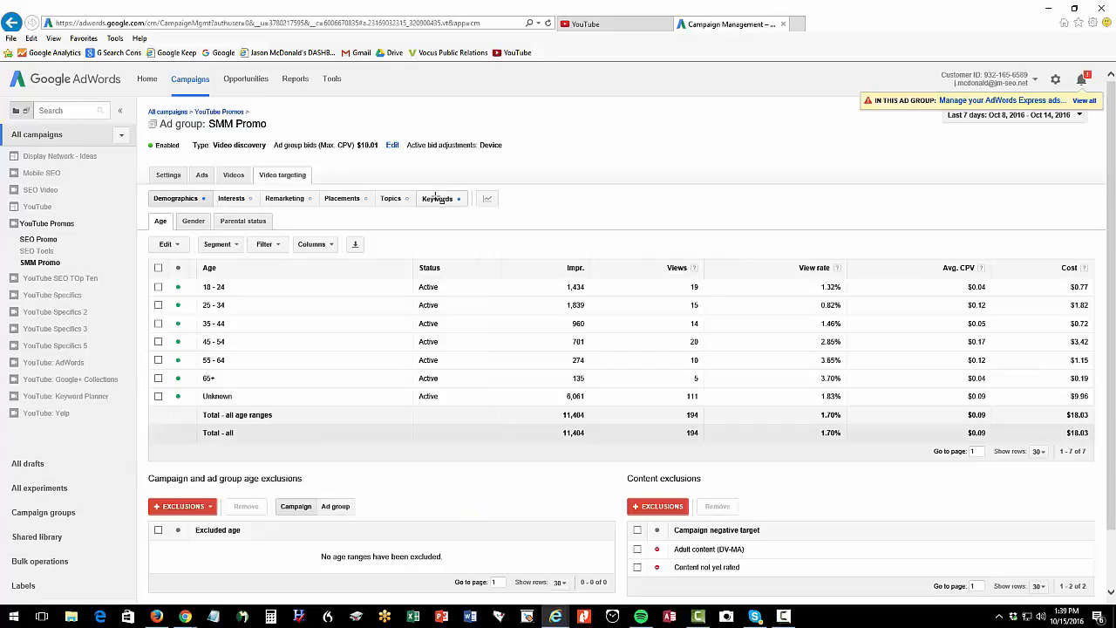
left_click(436, 199)
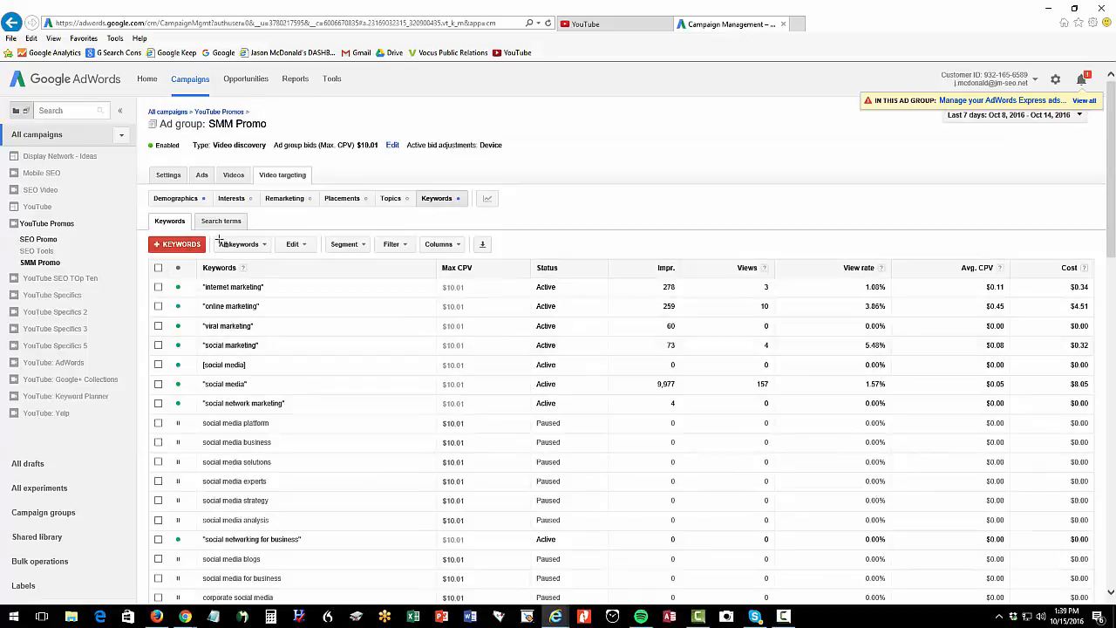
scroll(238, 436, "down", 3)
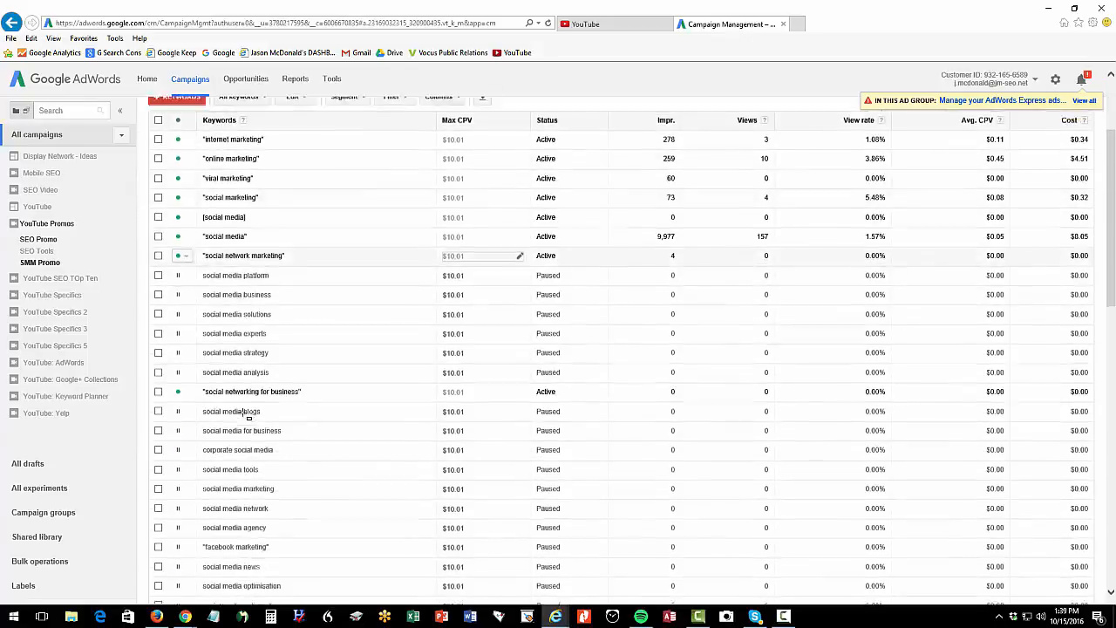
scroll(246, 398, "up", 3)
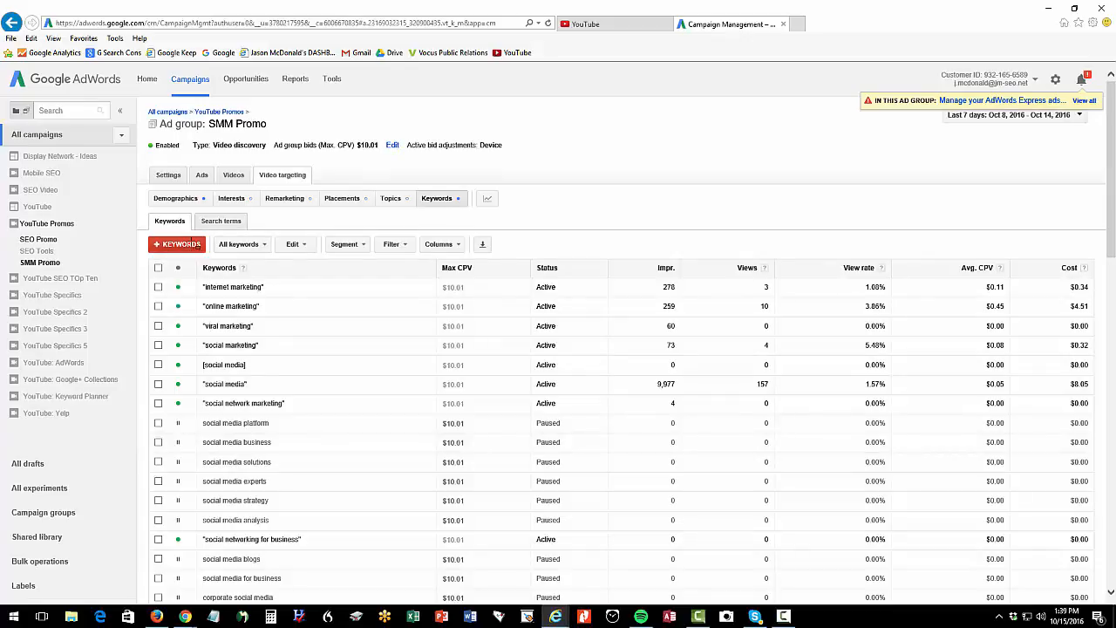
left_click(202, 175)
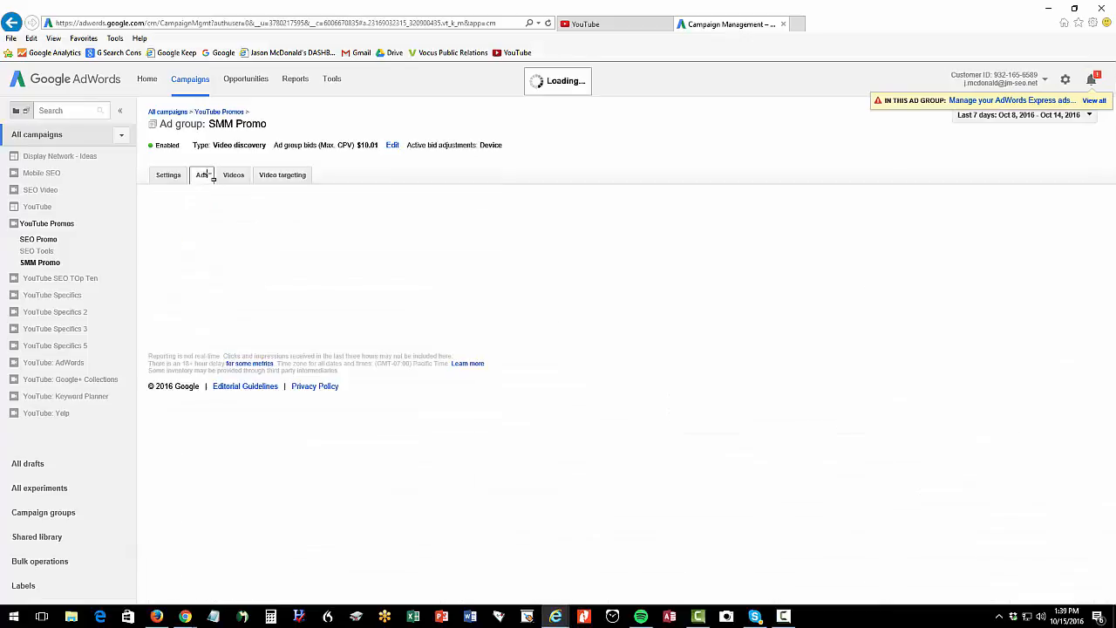
scroll(326, 349, "down", 1)
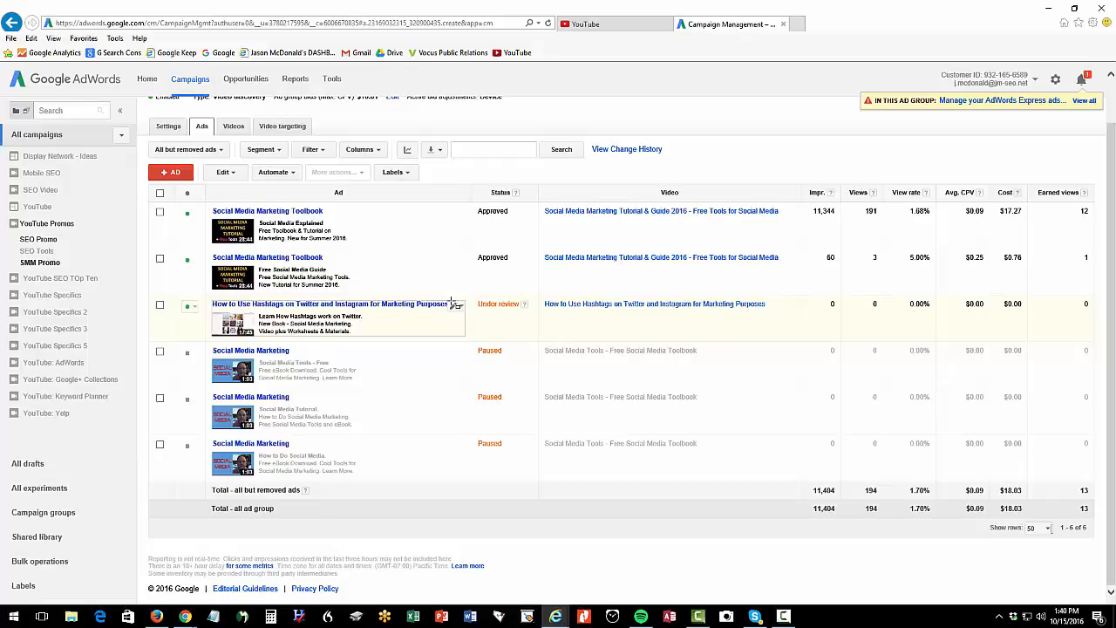
Step: Switch to the hashtags video's edit page on YouTube and reload it to get the call-to-action overlay option
left_click(621, 23)
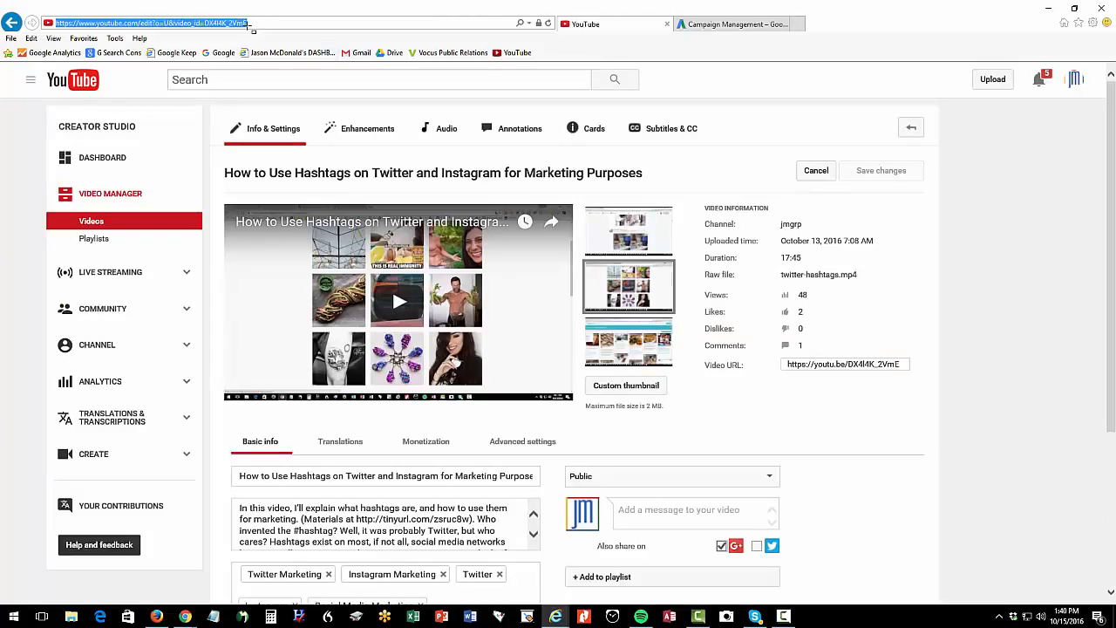
key("Return")
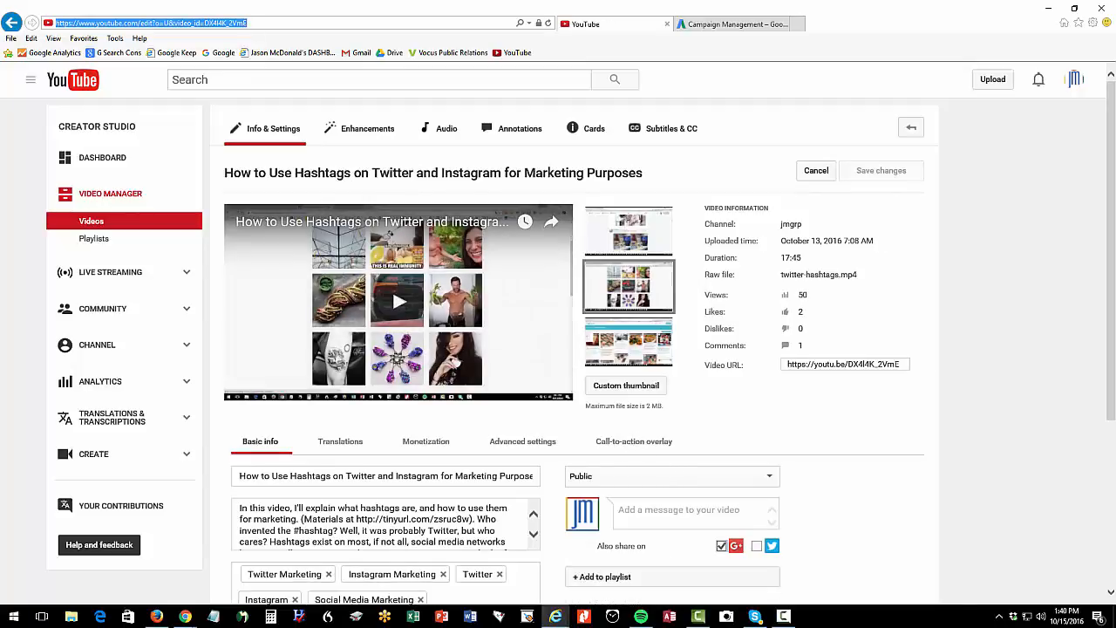
left_click_drag(576, 422, 687, 463)
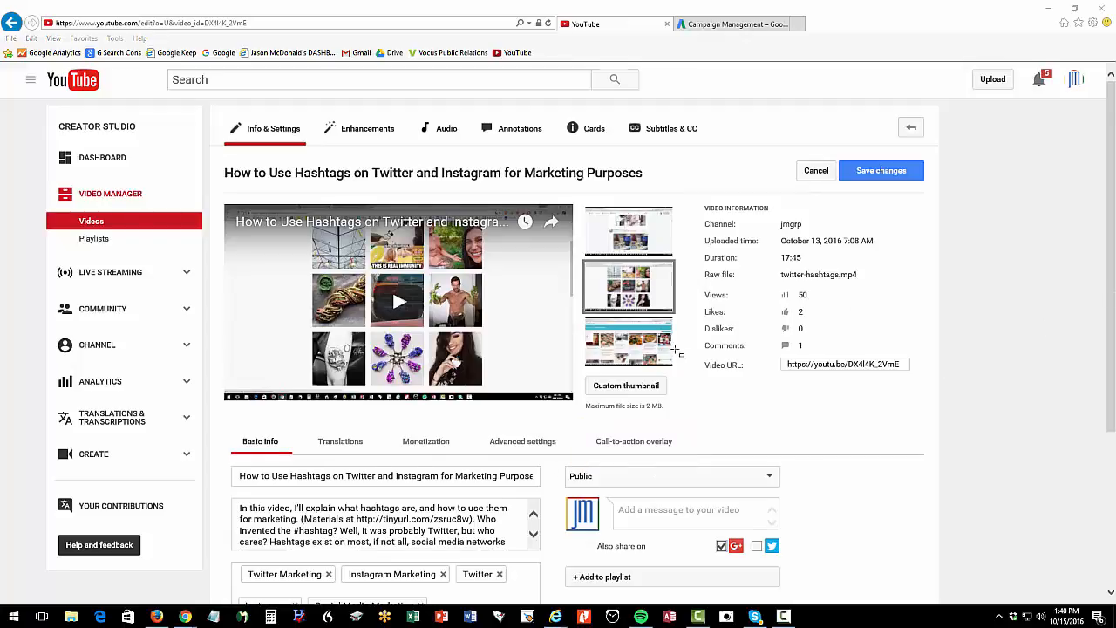
scroll(393, 279, "down", 2)
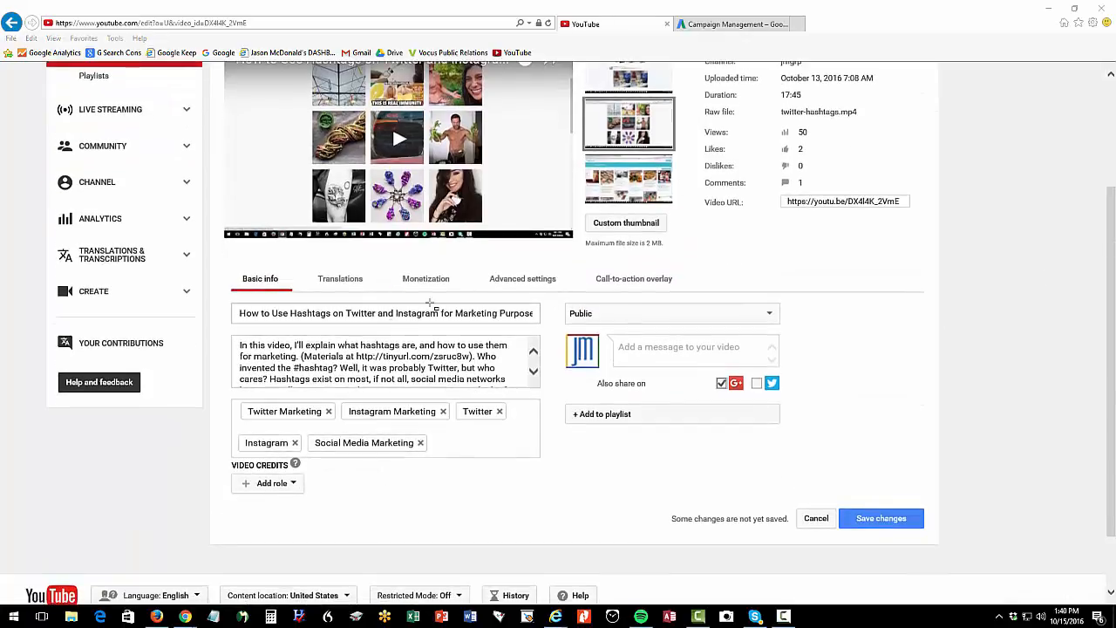
key("ctrl+shift+d")
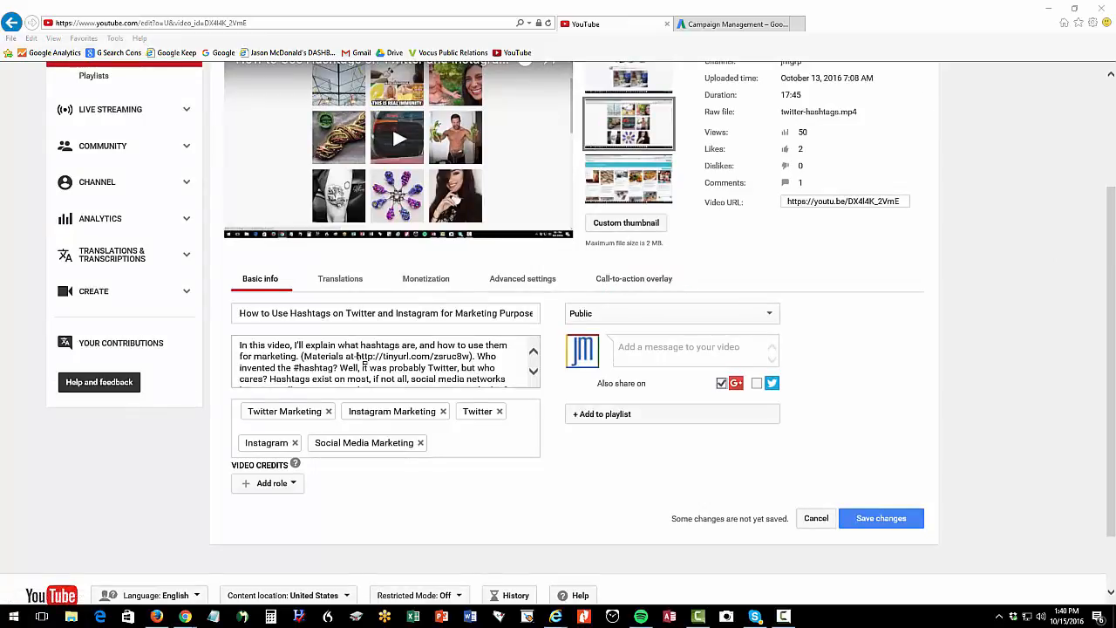
Step: Open the tinyurl materials link from the video description in a new browser tab and copy the resulting page's full address
left_click_drag(357, 358, 460, 358)
key("ctrl+c")
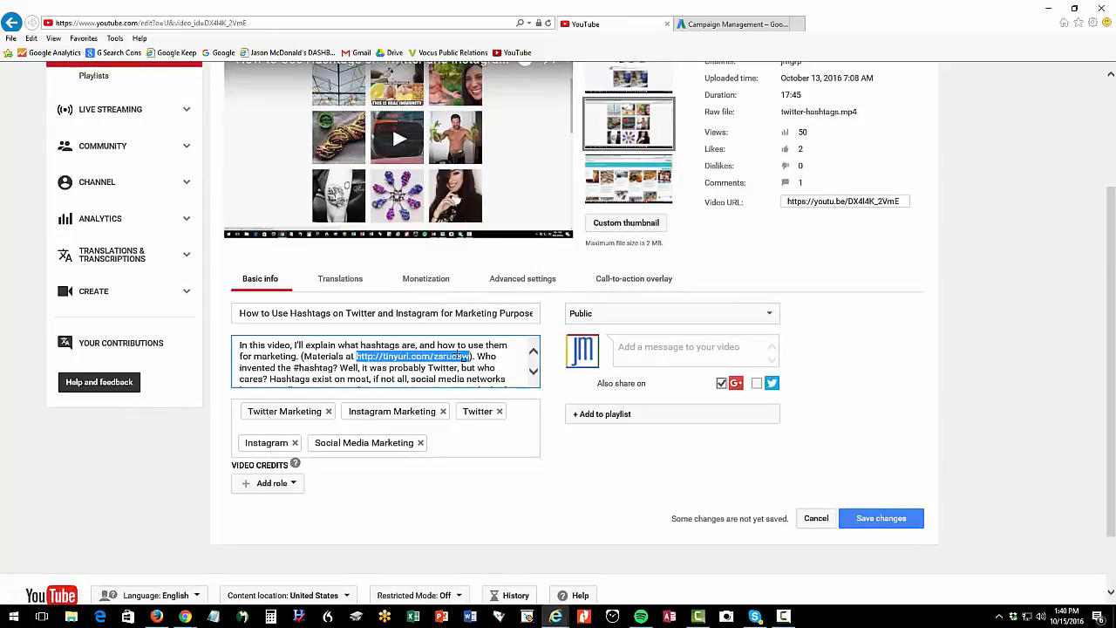
left_click(813, 24)
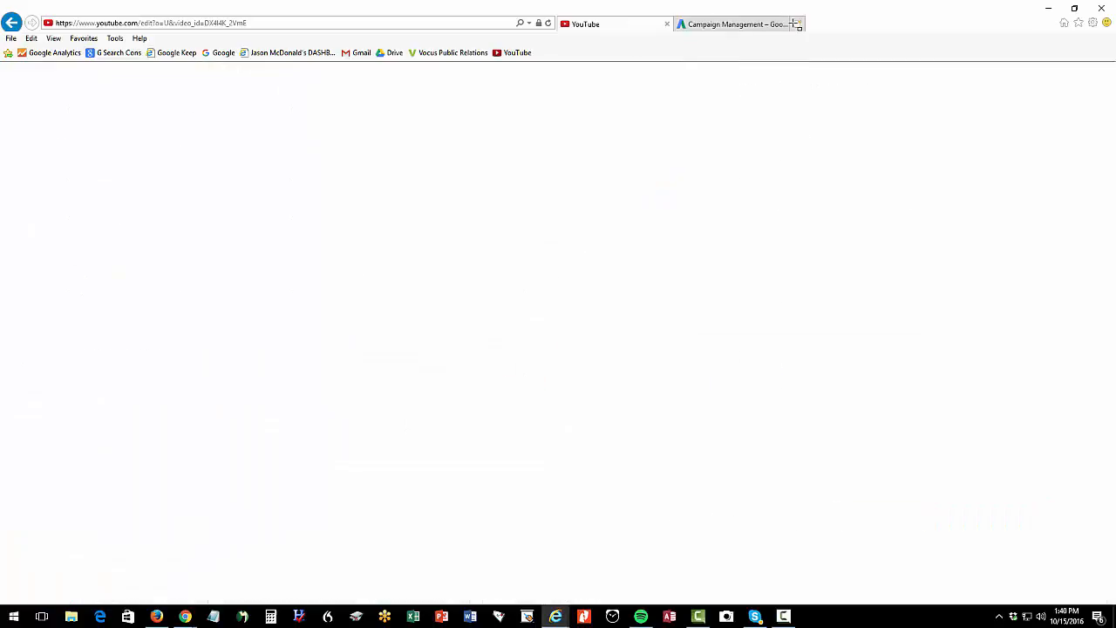
key("ctrl+v")
key("Return")
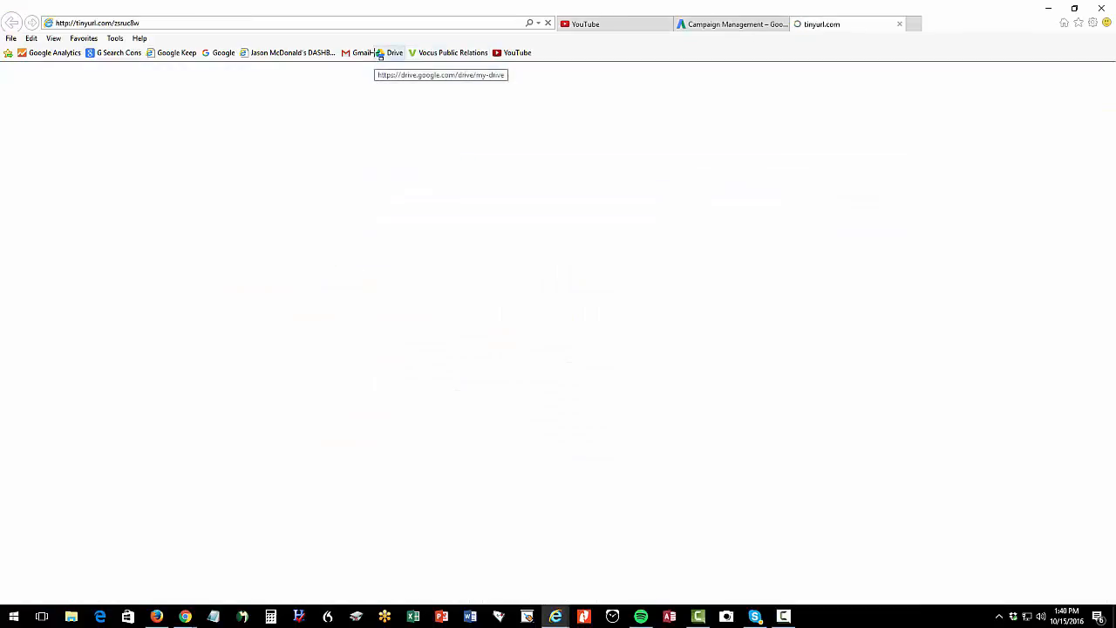
left_click(332, 23)
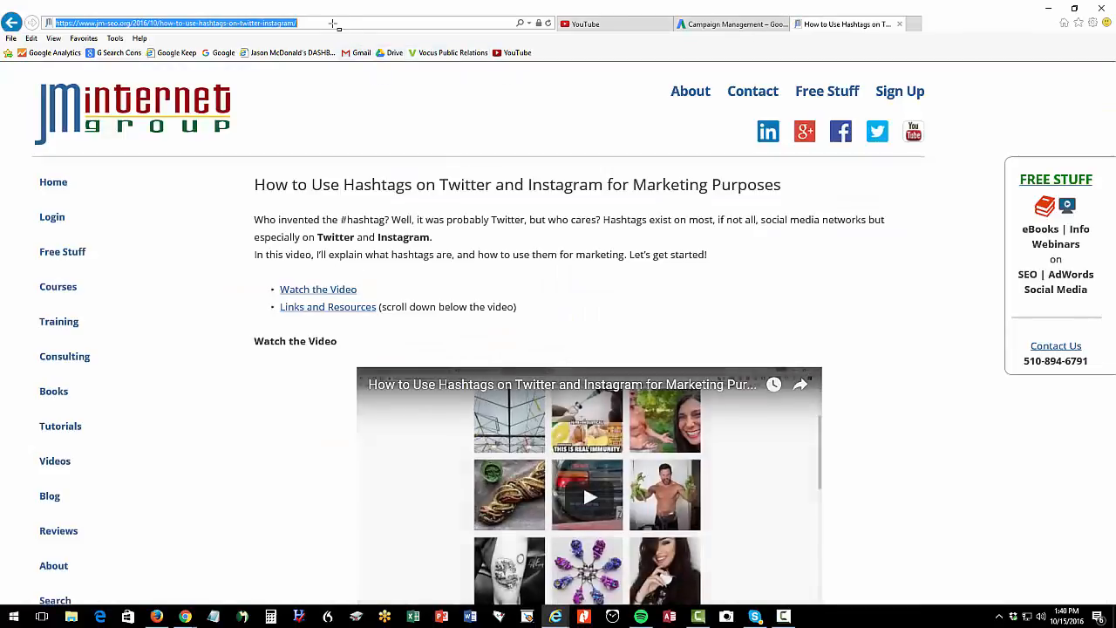
left_click(732, 23)
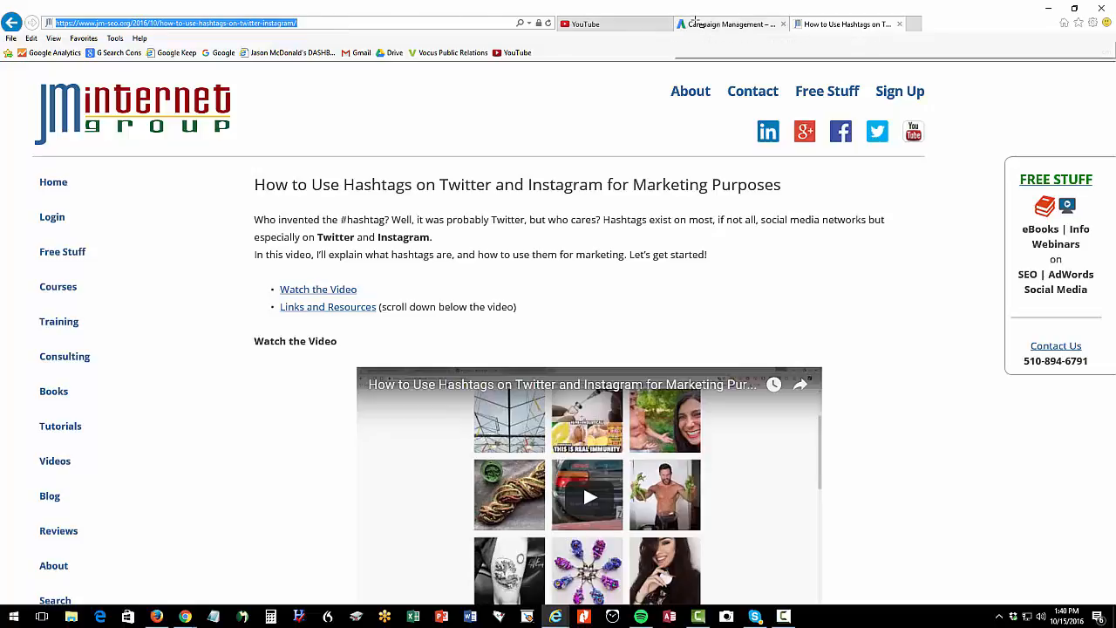
Step: Open the video's call-to-action overlay settings and set the headline to "Free Twitter Materials"
left_click(613, 26)
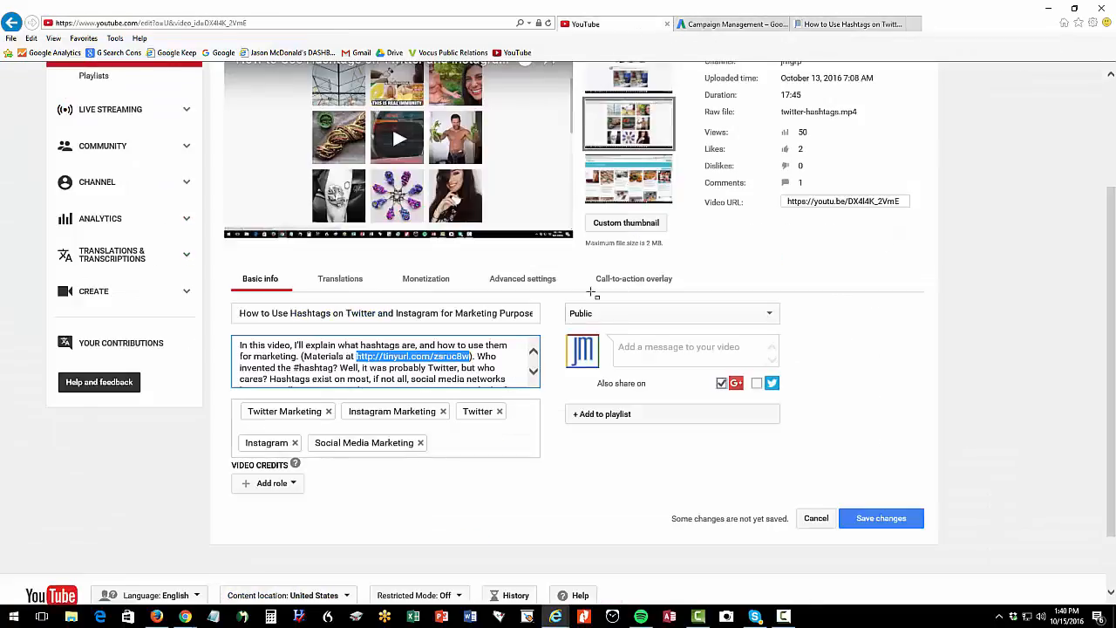
left_click(601, 281)
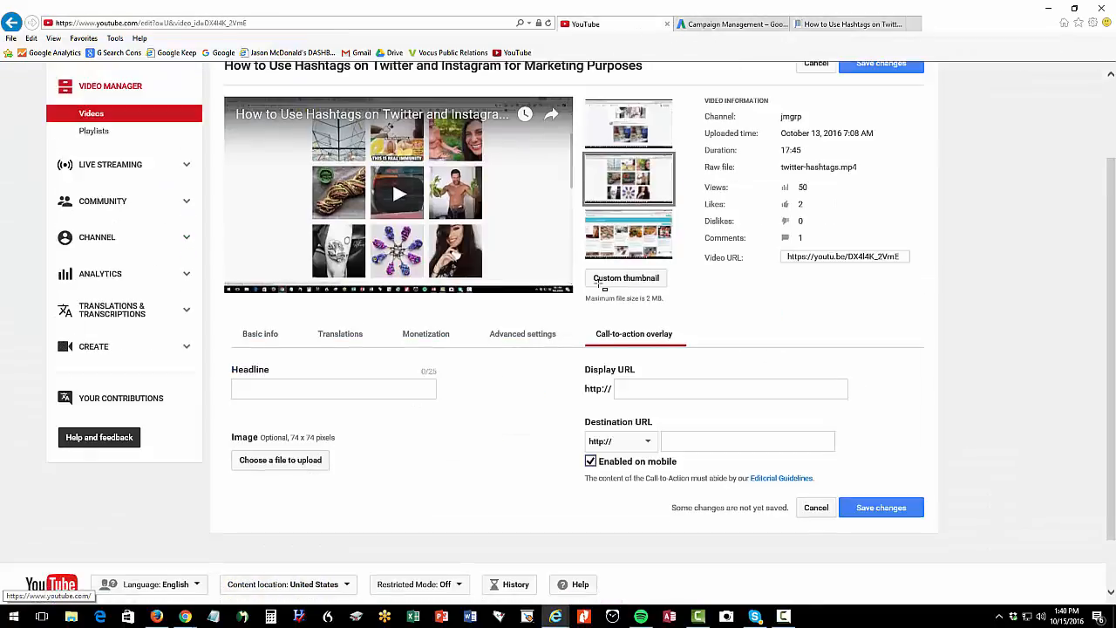
left_click(323, 394)
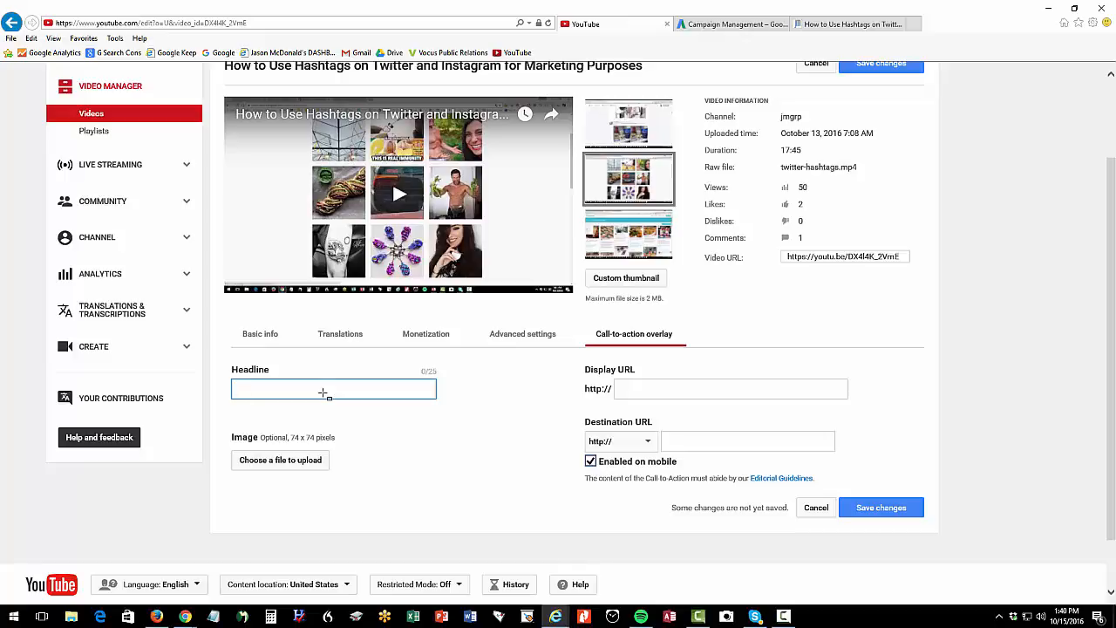
type("Free Twitter Materials")
left_click(641, 385)
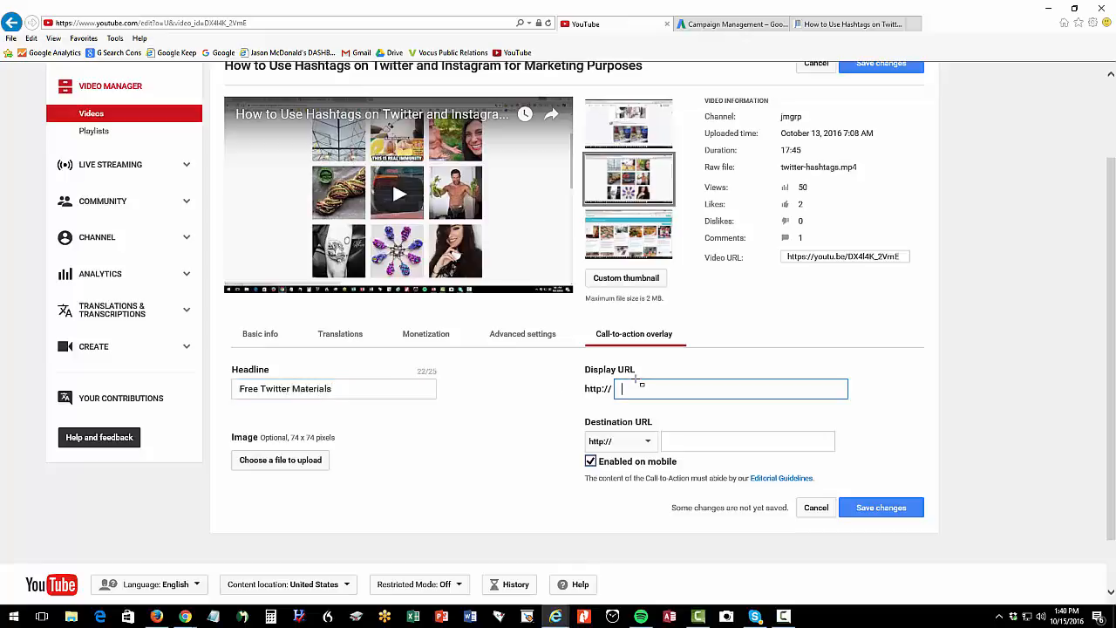
key("ctrl+v")
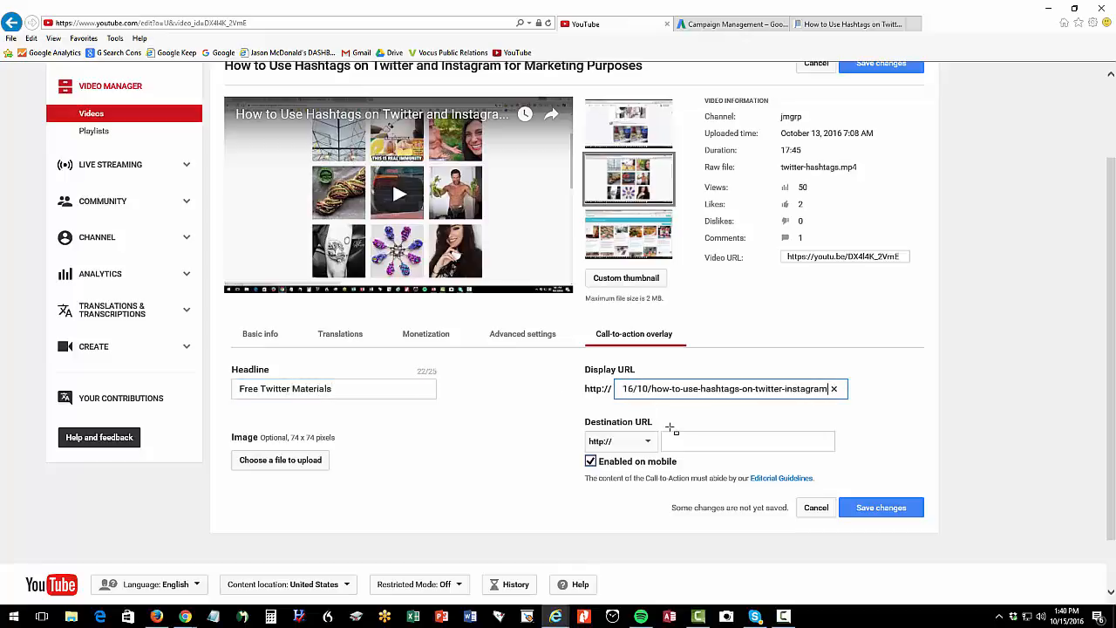
key("BackSpace")
key("BackSpace")
key("BackSpace")
key("BackSpace")
key("BackSpace")
key("BackSpace")
key("BackSpace")
key("BackSpace")
key("BackSpace")
key("BackSpace")
key("BackSpace")
key("BackSpace")
key("BackSpace")
key("BackSpace")
key("BackSpace")
key("BackSpace")
key("BackSpace")
key("BackSpace")
key("BackSpace")
key("BackSpace")
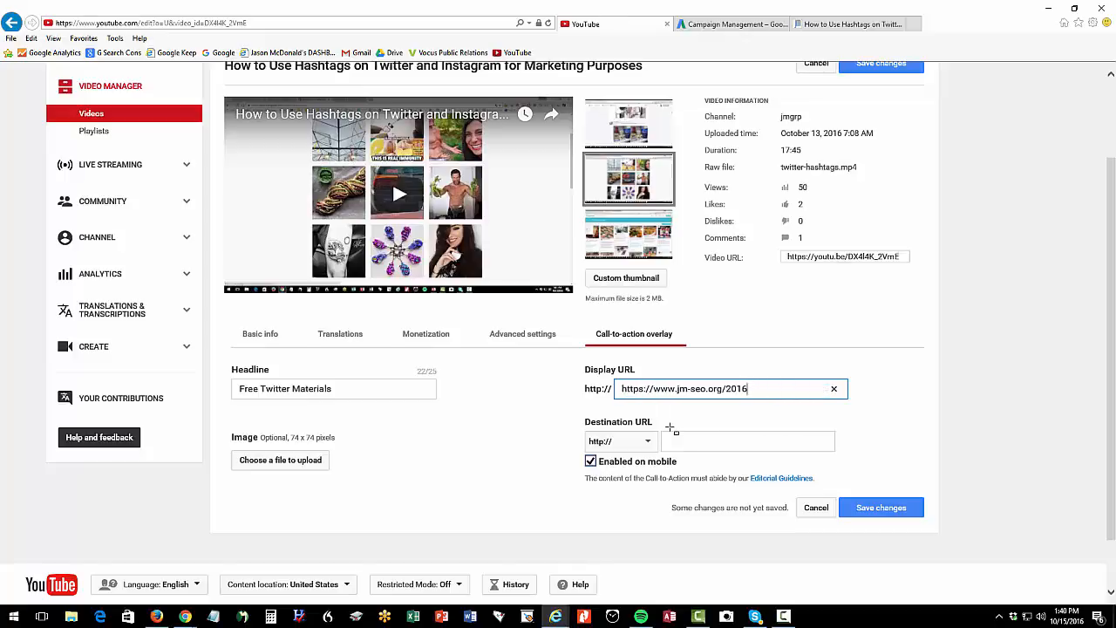
type("twitter")
left_click(700, 440)
key("ctrl+v")
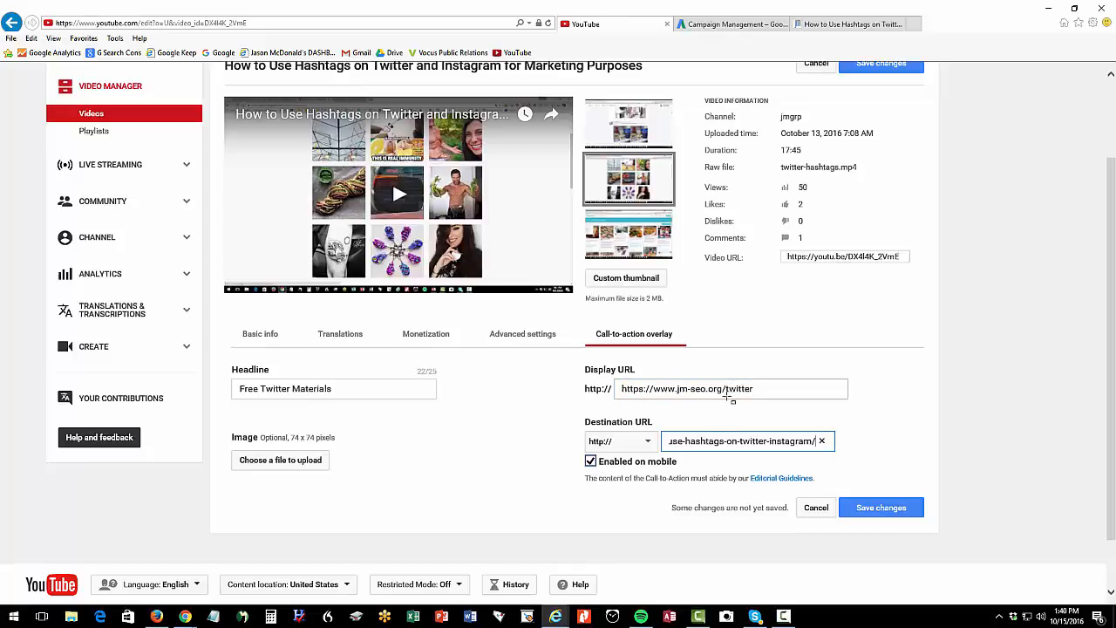
left_click(726, 390)
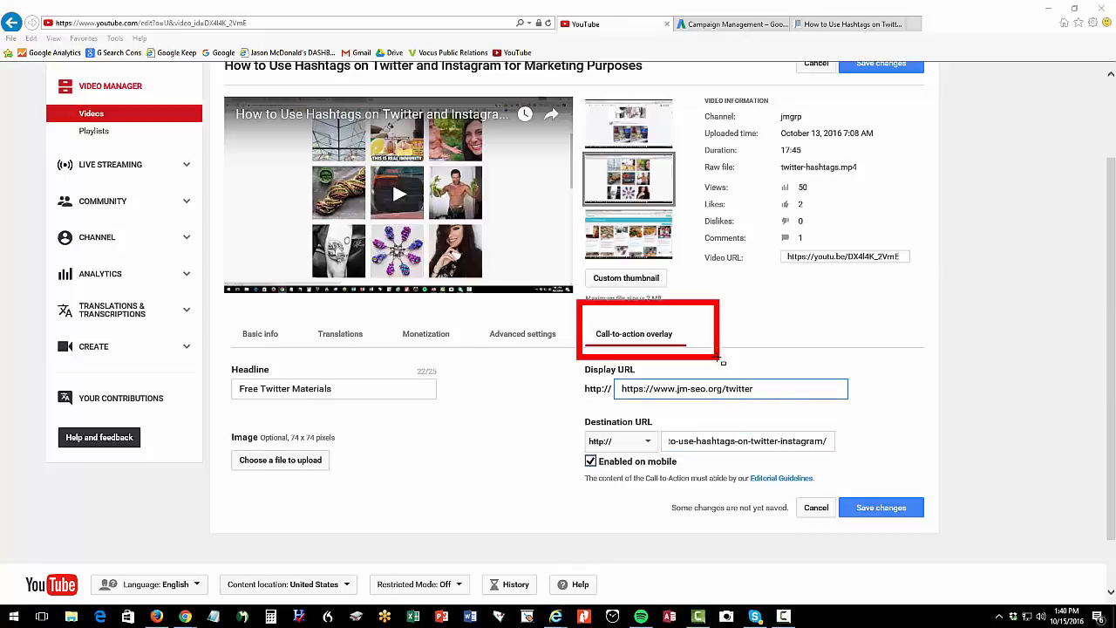
left_click_drag(217, 361, 384, 410)
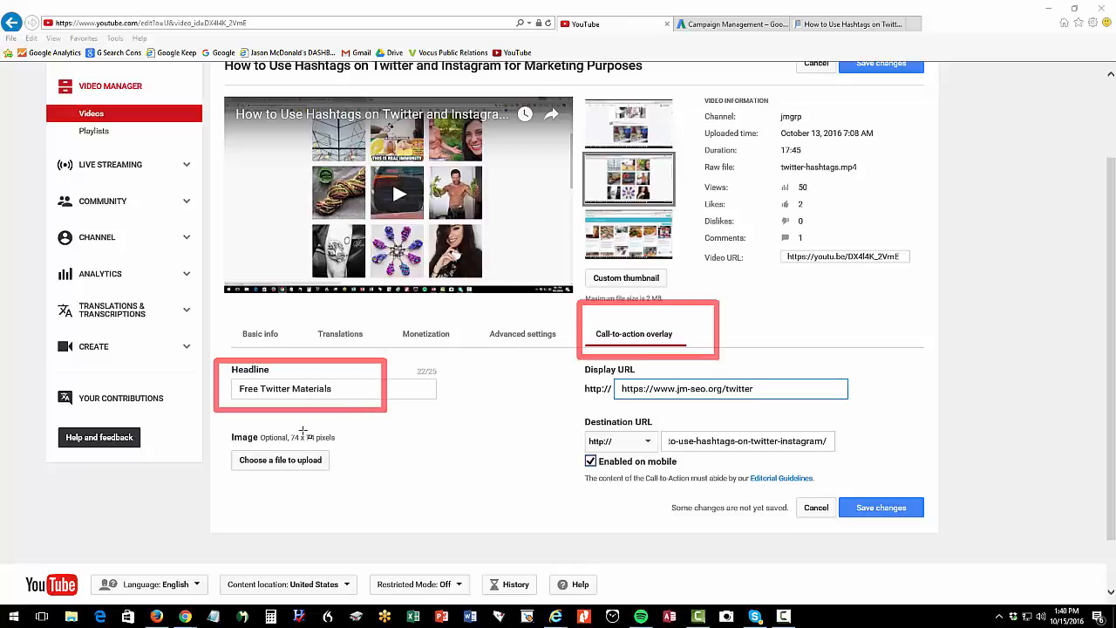
left_click_drag(217, 427, 349, 478)
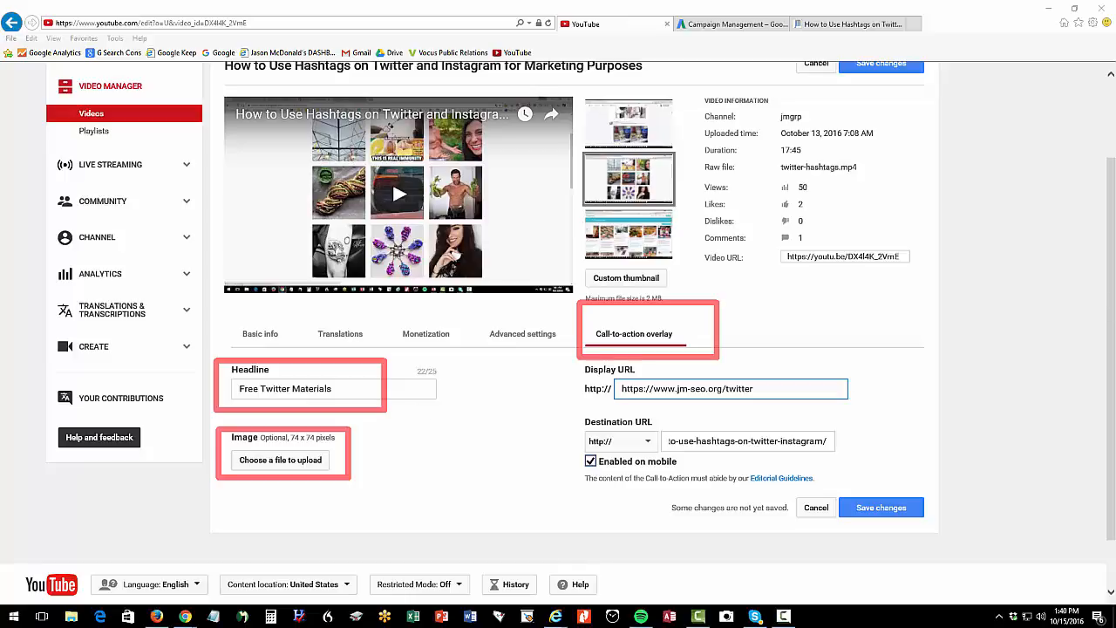
key("Escape")
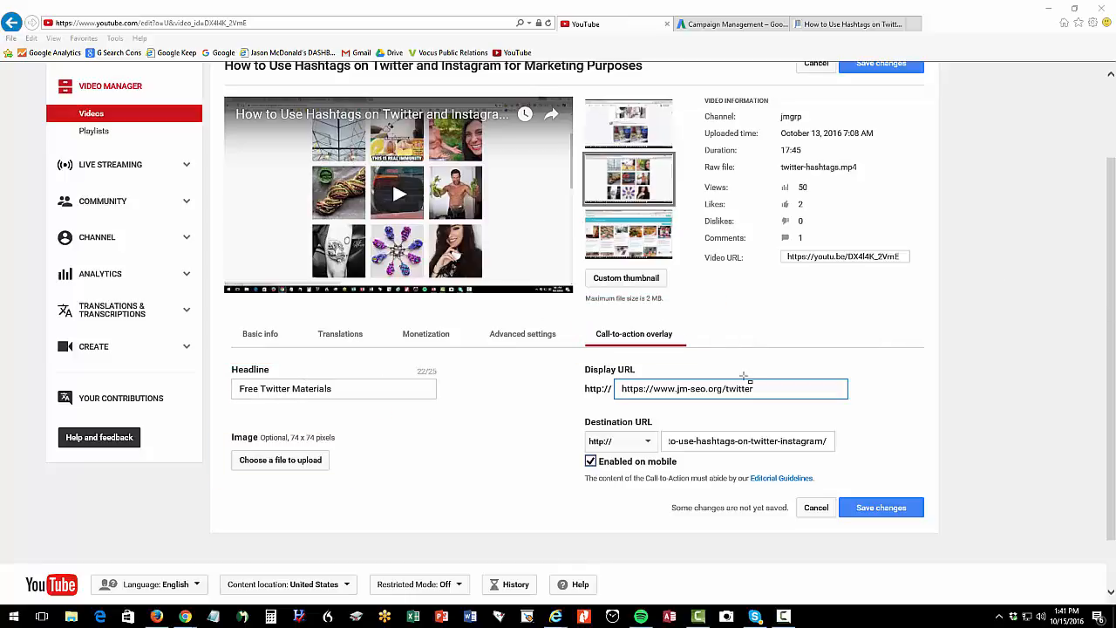
left_click_drag(771, 392, 620, 391)
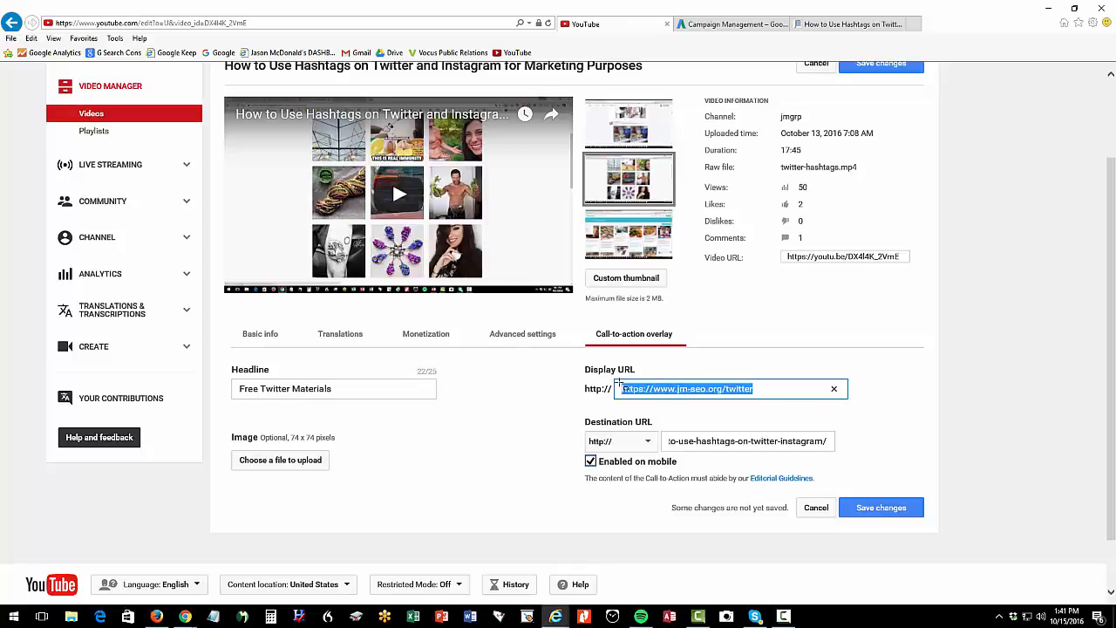
left_click(655, 394)
key("BackSpace")
key("BackSpace")
key("BackSpace")
key("BackSpace")
key("BackSpace")
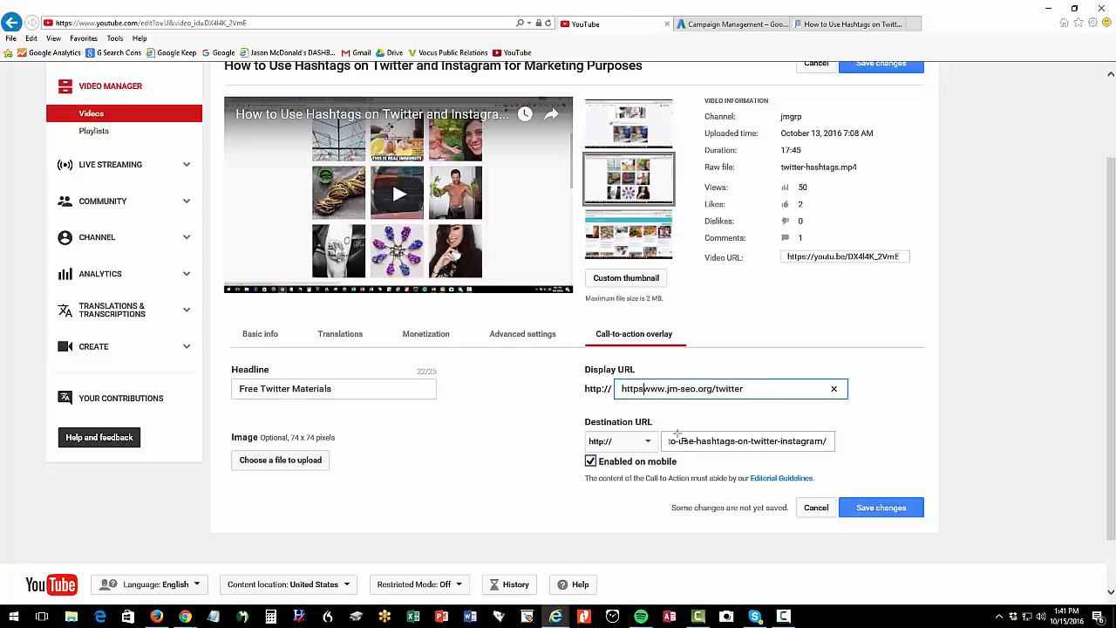
key("BackSpace")
key("BackSpace")
key("BackSpace")
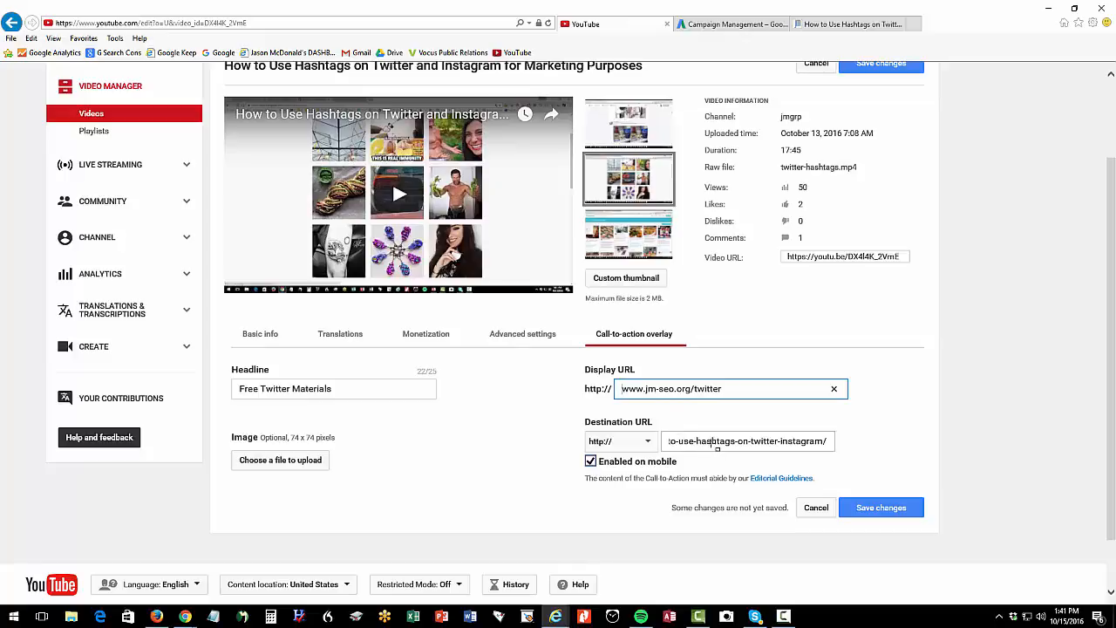
Step: Save the hashtags video's call-to-action overlay settings
left_click(715, 442)
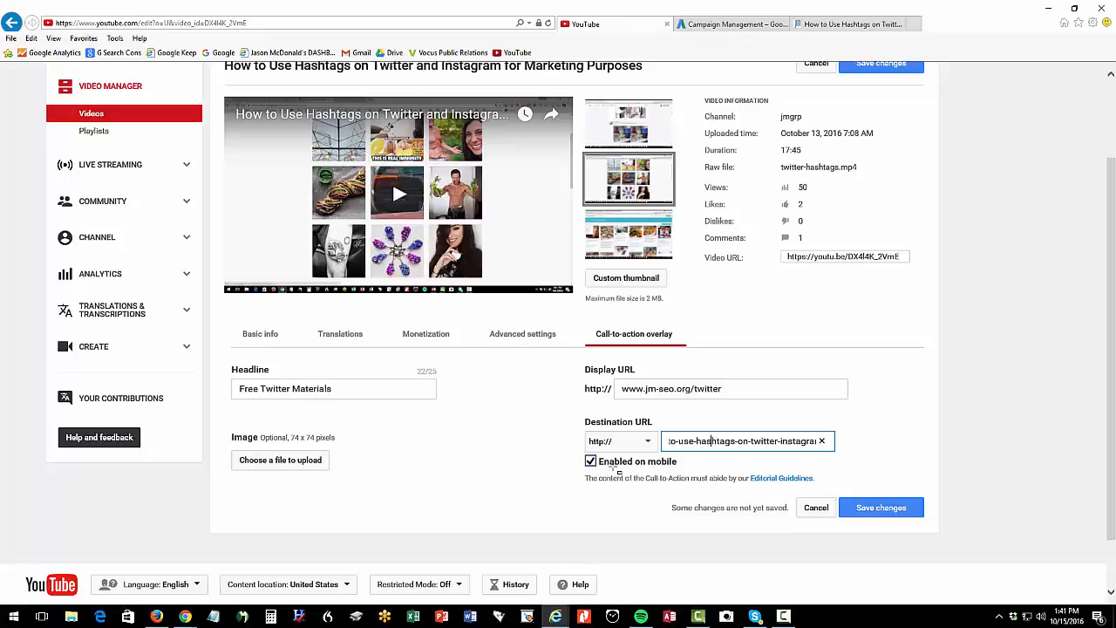
left_click(872, 509)
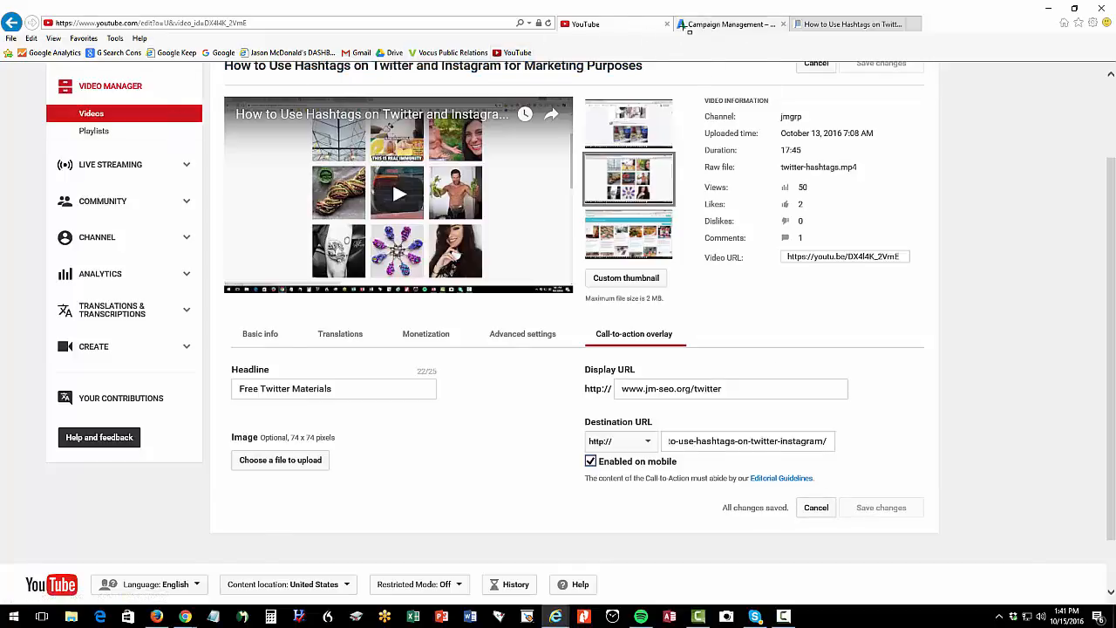
Step: Review the saved overlay's headline, display URL and destination URL, and view the destination page it links to
left_click(689, 26)
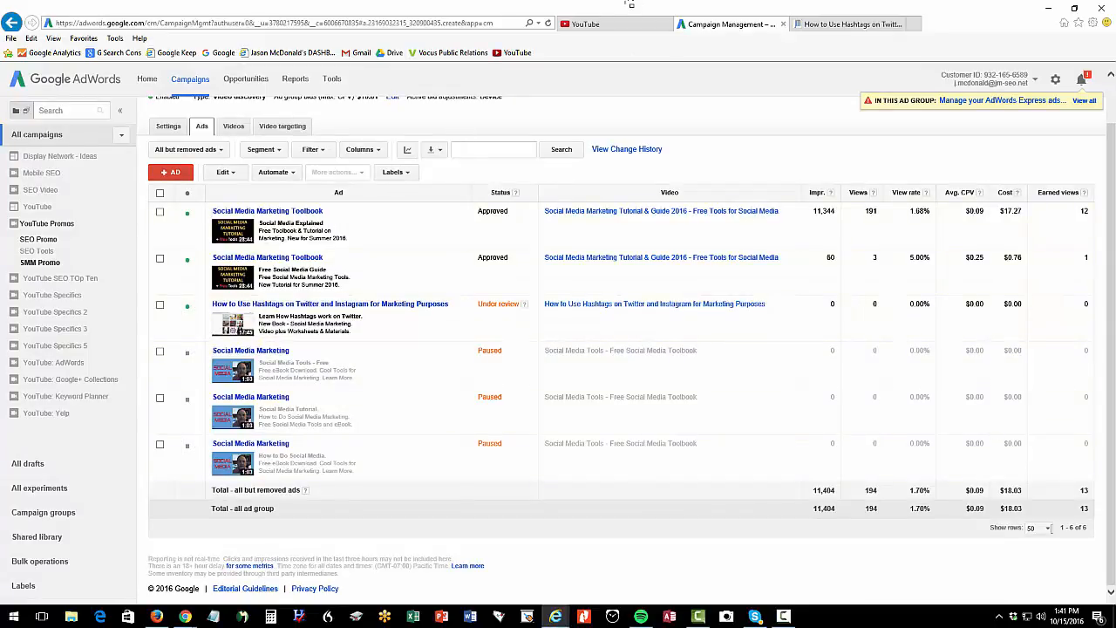
left_click(610, 23)
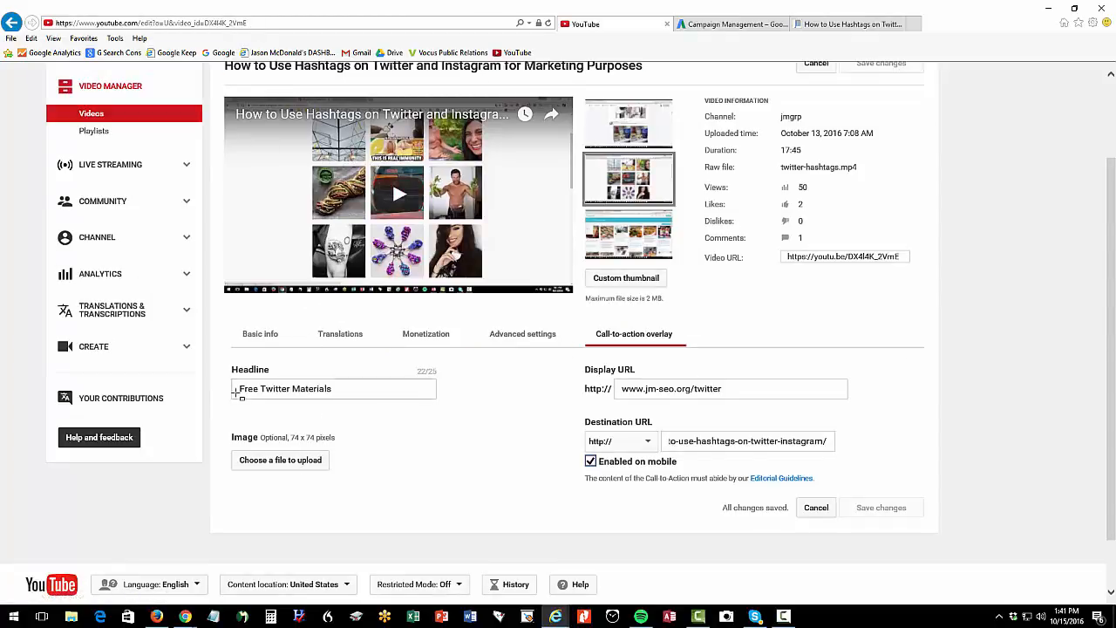
left_click_drag(236, 389, 330, 398)
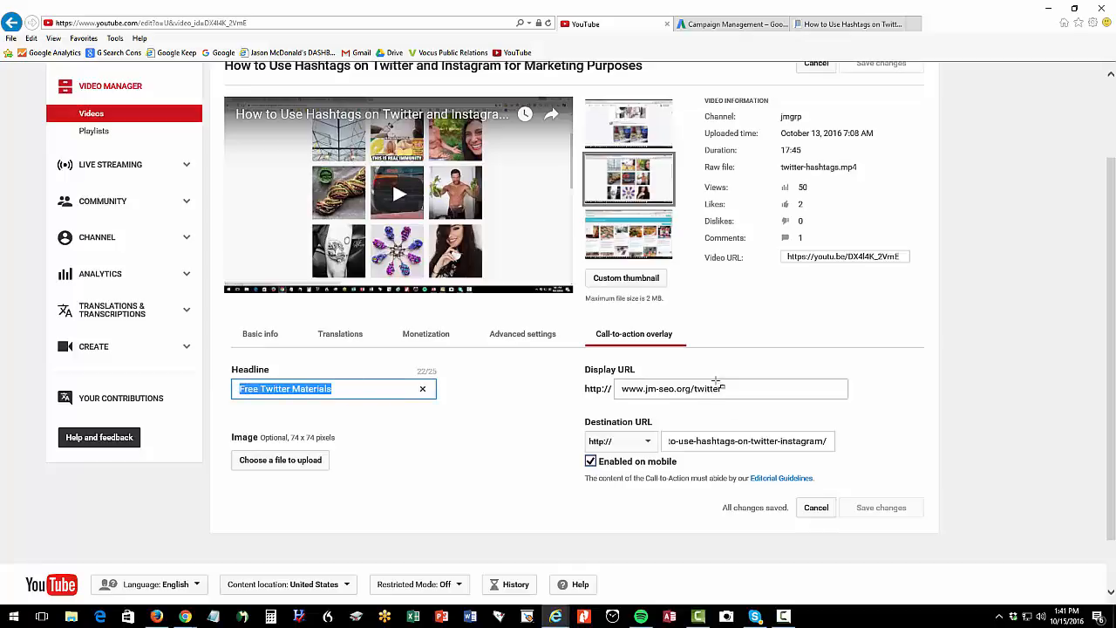
left_click_drag(621, 389, 722, 389)
left_click(725, 441)
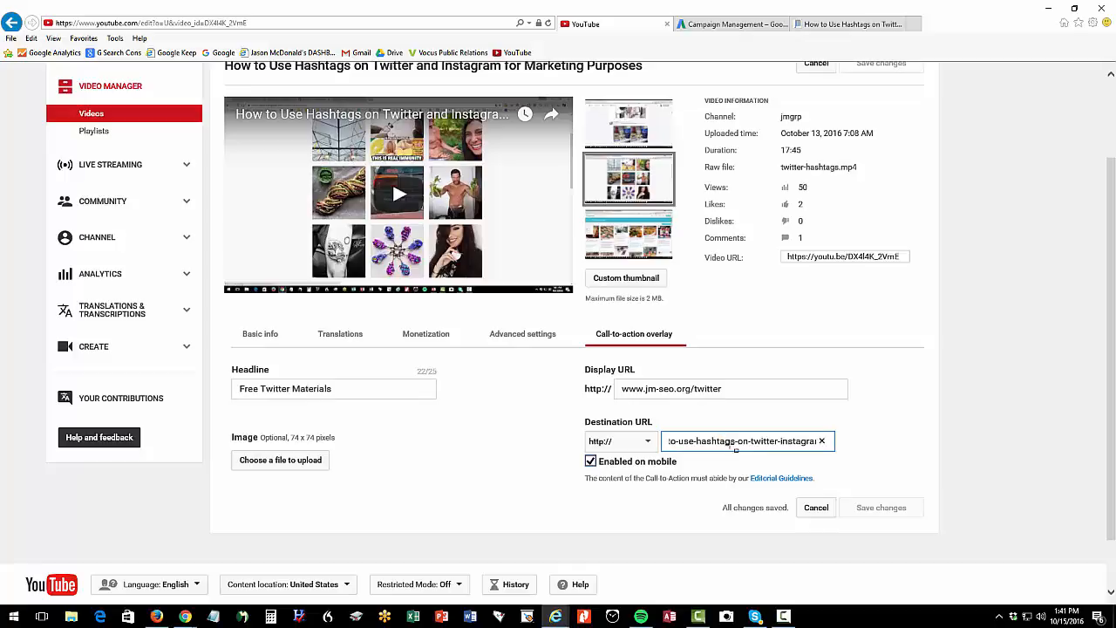
left_click(821, 27)
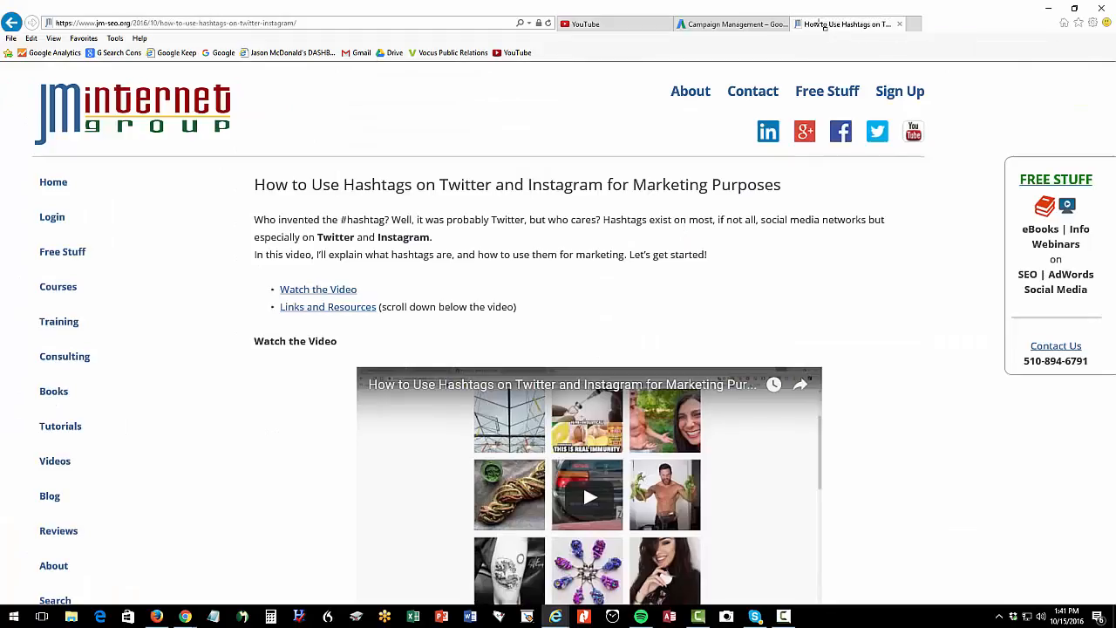
Step: Pause the "How to Use Hashtags on Twitter and Instagram for Marketing Purposes" ad in AdWords
left_click(732, 25)
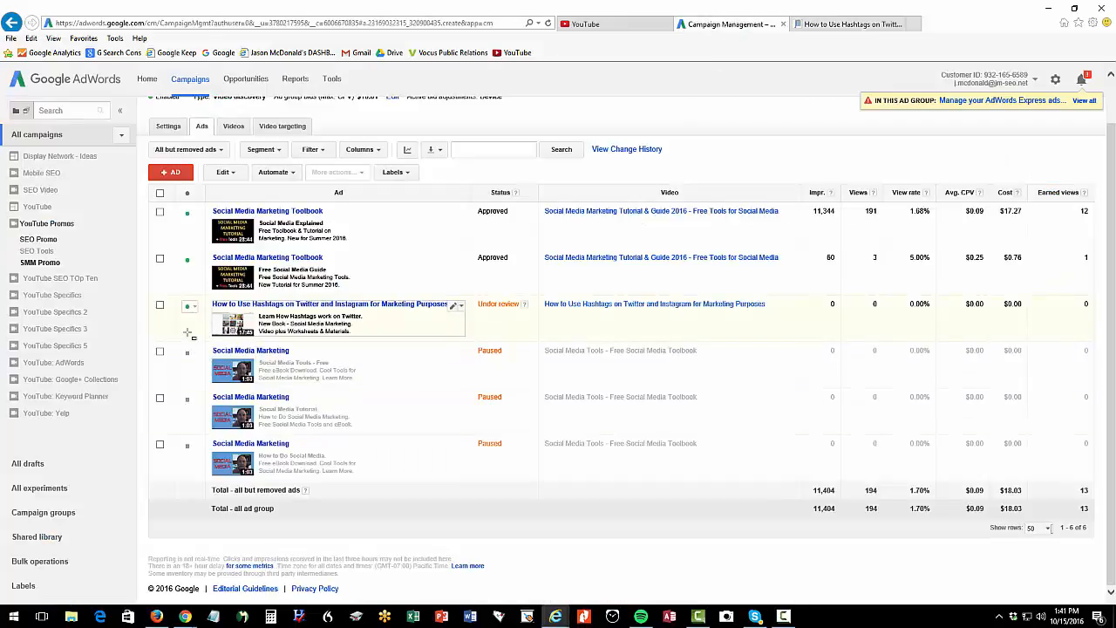
left_click(188, 307)
left_click(197, 334)
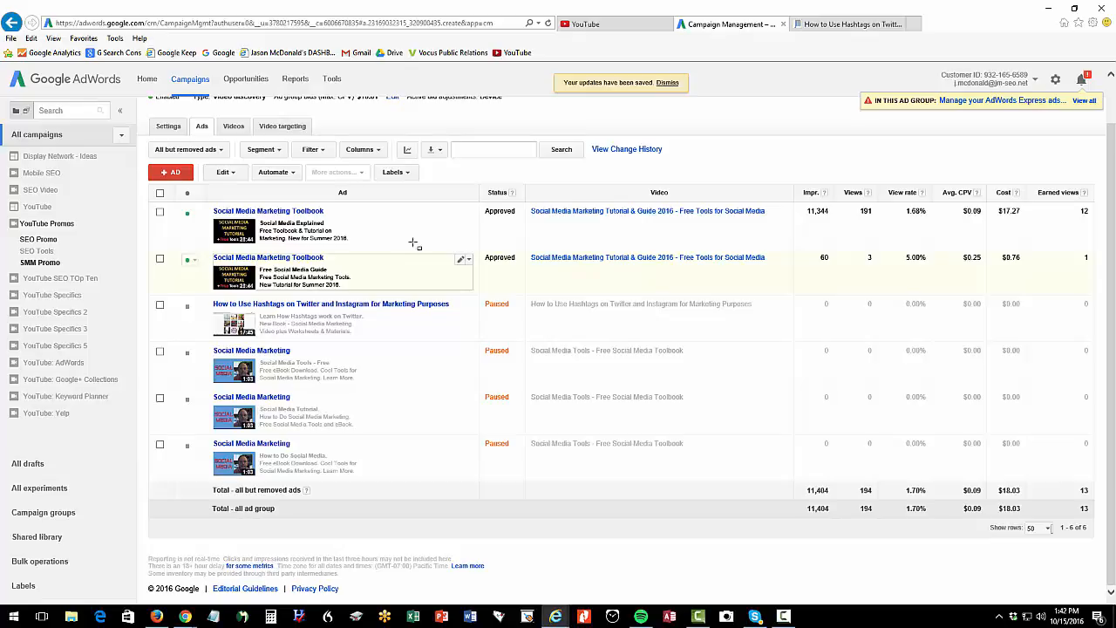
Step: Switch to Chrome, reload the hashtags video's watch page and test the overlay's link, closing the page it opens
left_click(1049, 7)
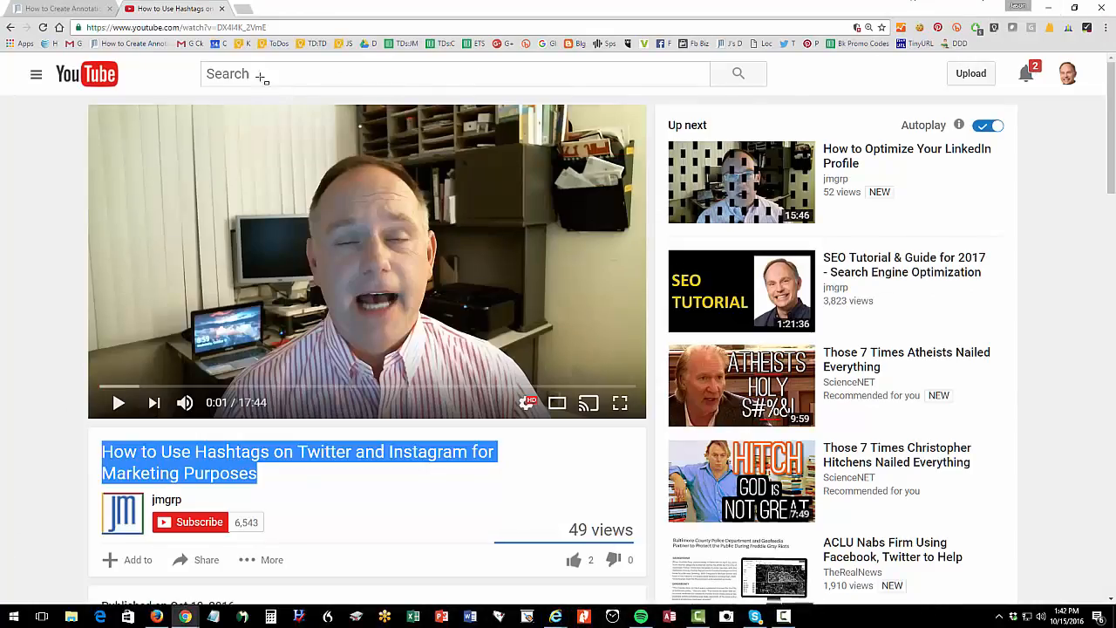
left_click(188, 27)
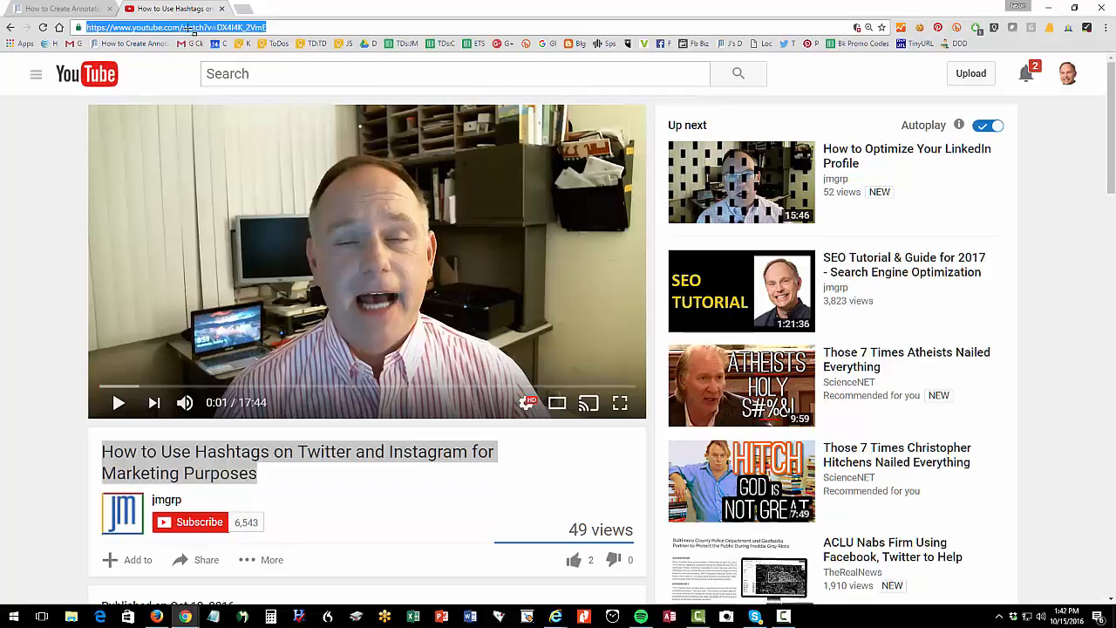
key("Return")
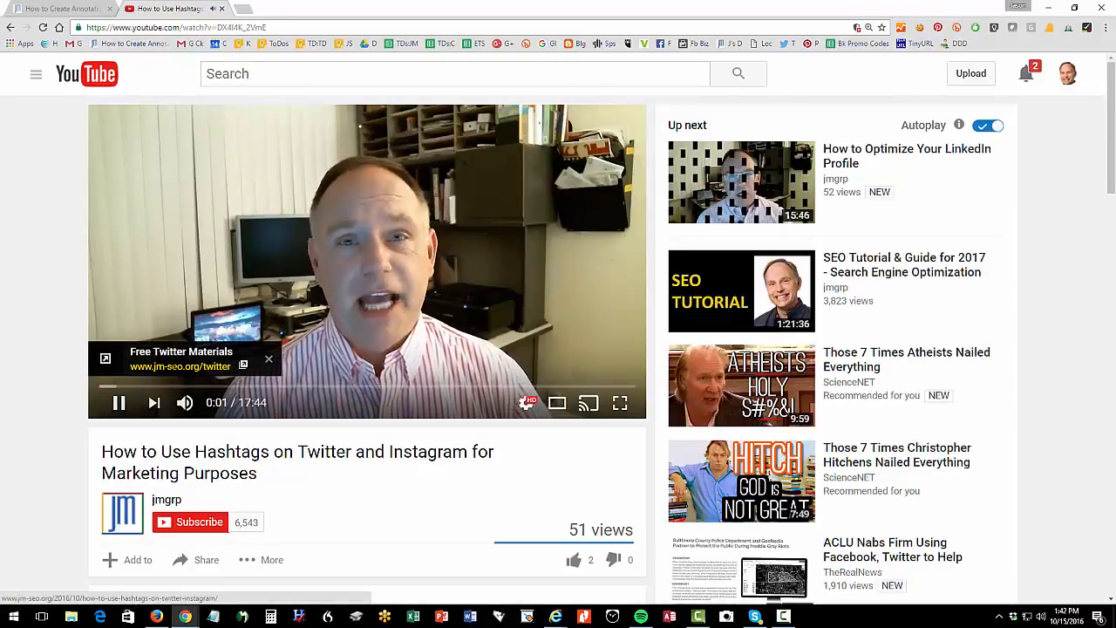
left_click(174, 367)
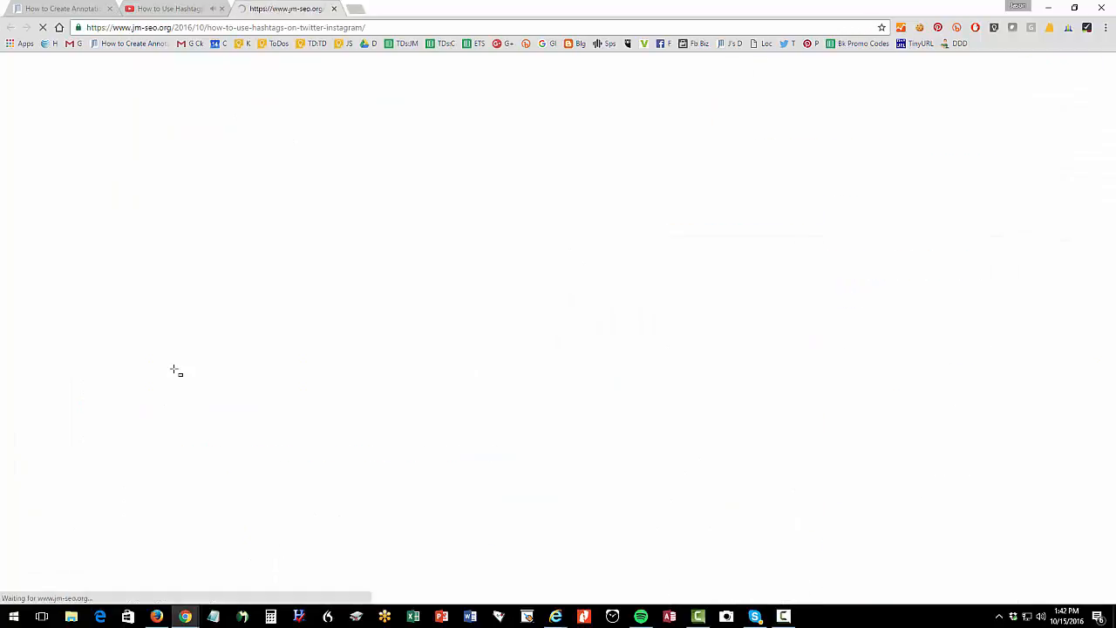
left_click(333, 8)
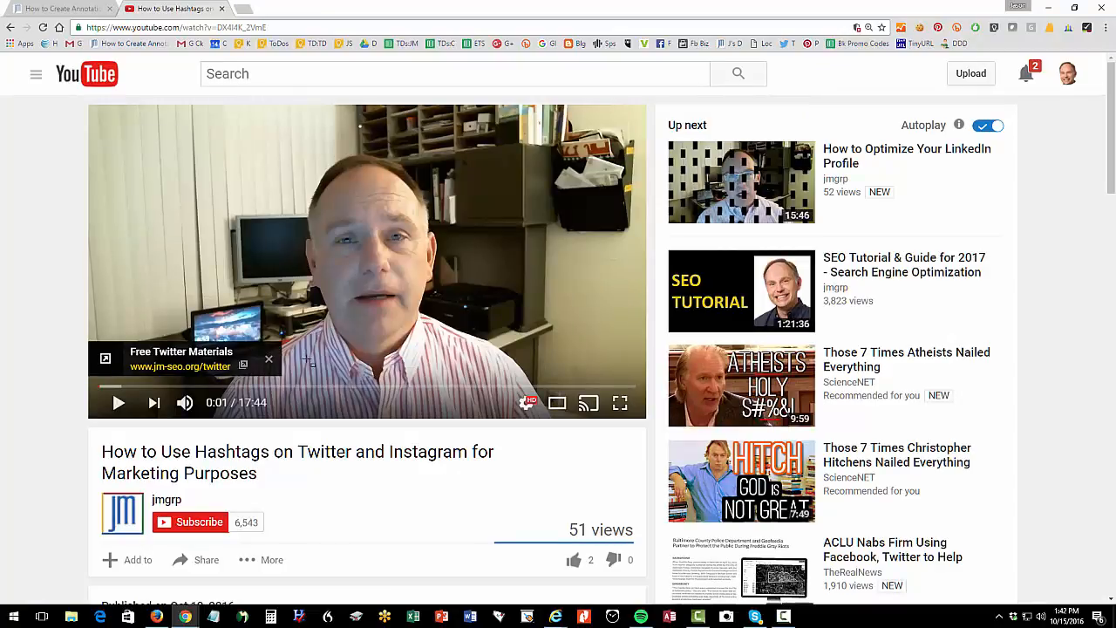
Step: Look over the hashtags video's watch page and close it to return to the YouTube overlays article
scroll(326, 458, "down", 2)
scroll(326, 454, "up", 2)
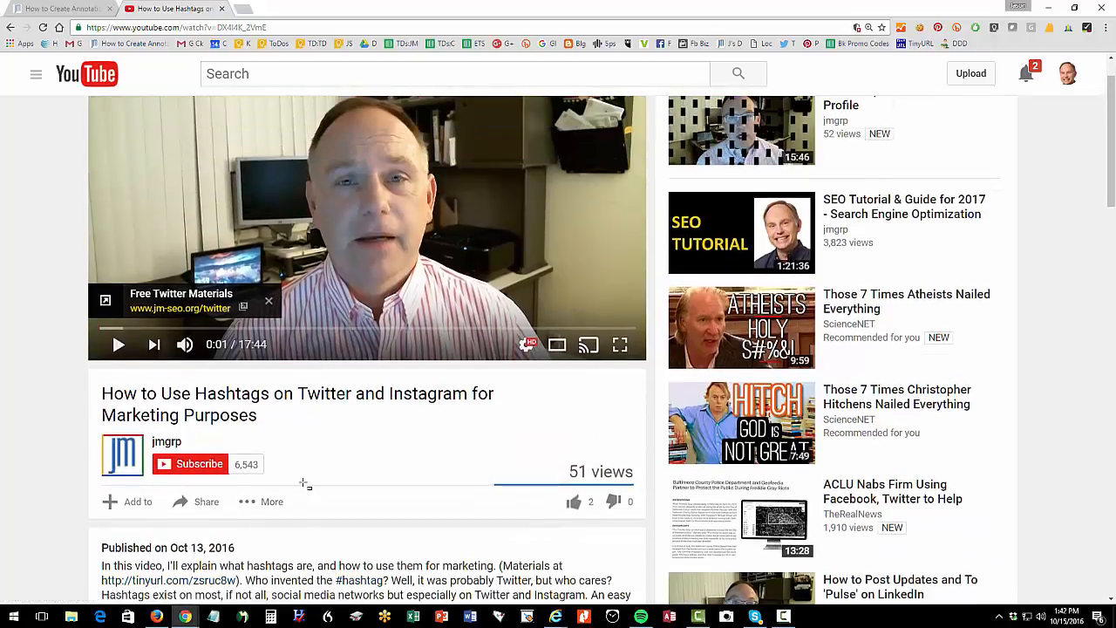
scroll(369, 270, "up", 1)
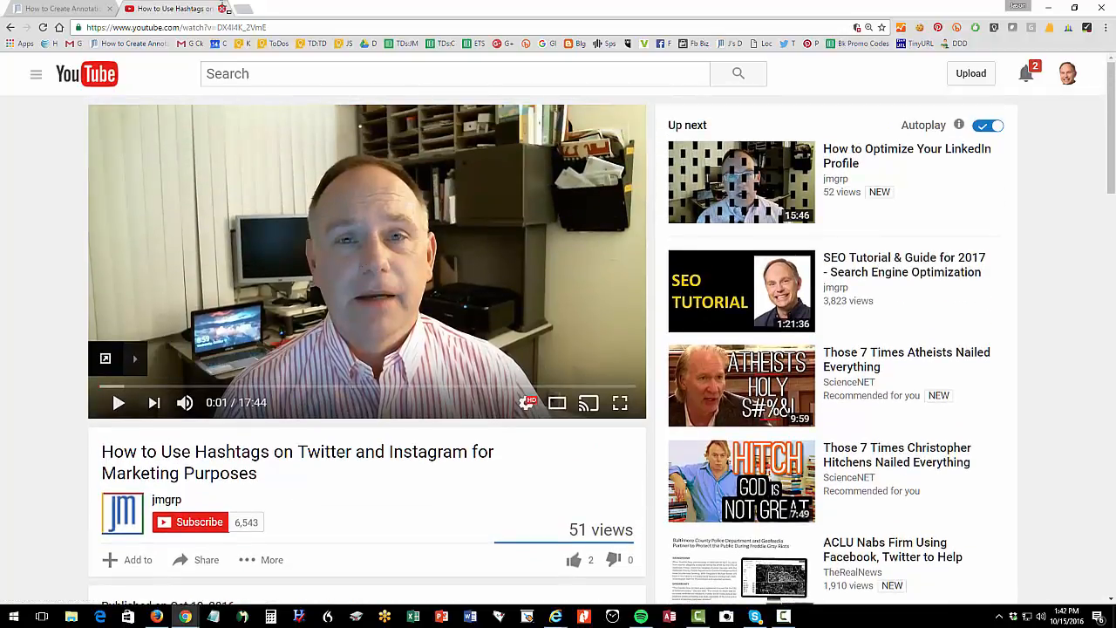
left_click(223, 8)
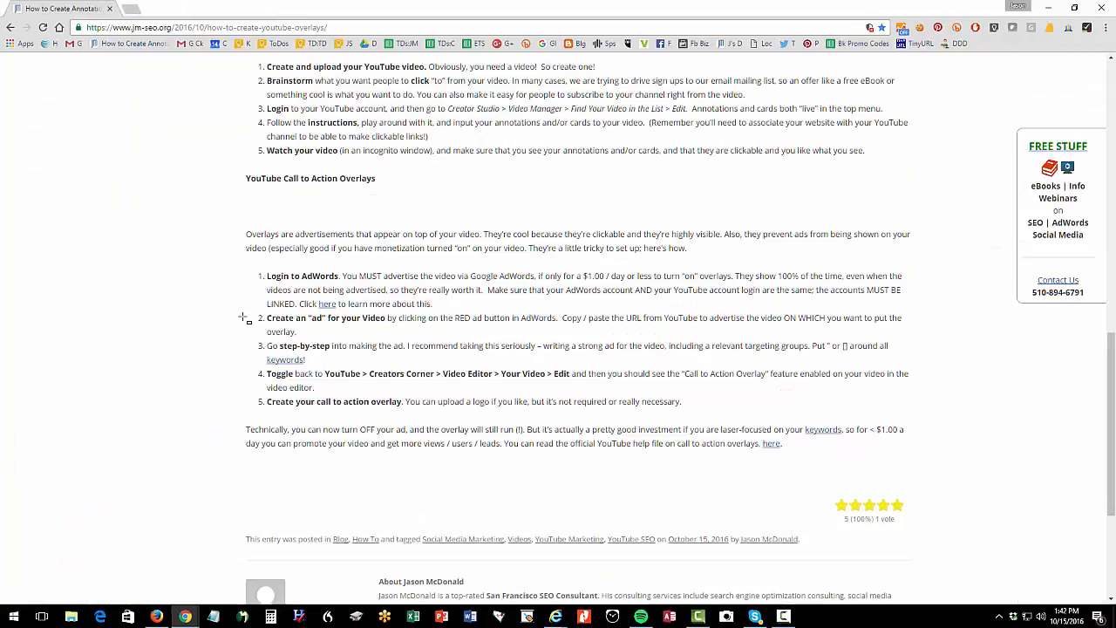
Step: Review the article's title and its sections on annotations, YouTube cards and call-to-action overlays, including the advice on keyword formatting
scroll(248, 317, "up", 6)
scroll(476, 265, "up", 1)
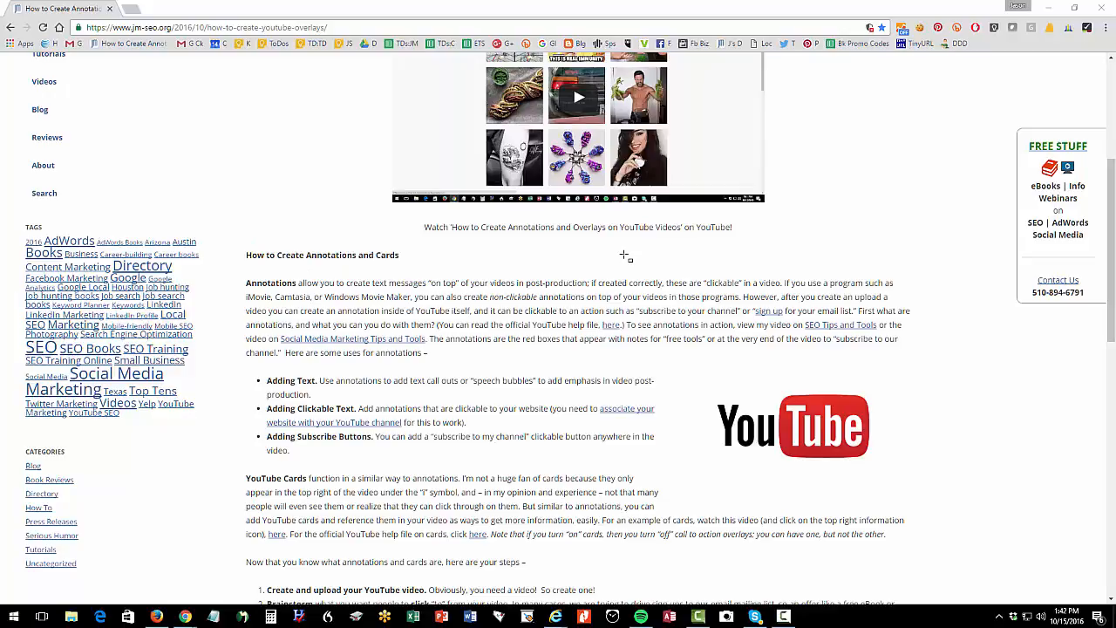
scroll(625, 256, "down", 3)
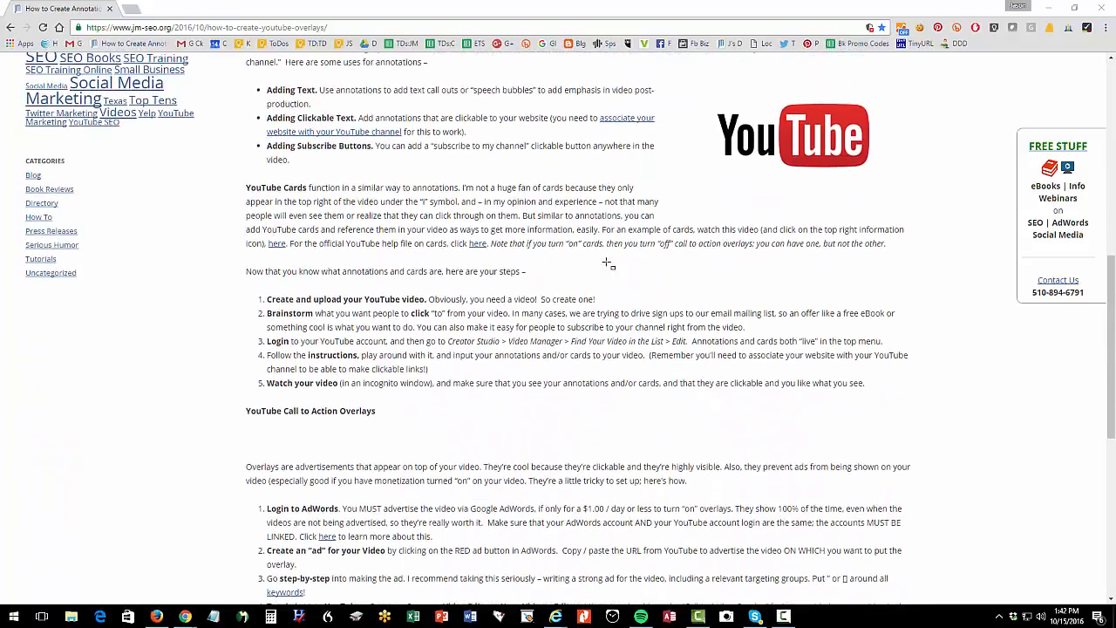
scroll(284, 169, "down", 1)
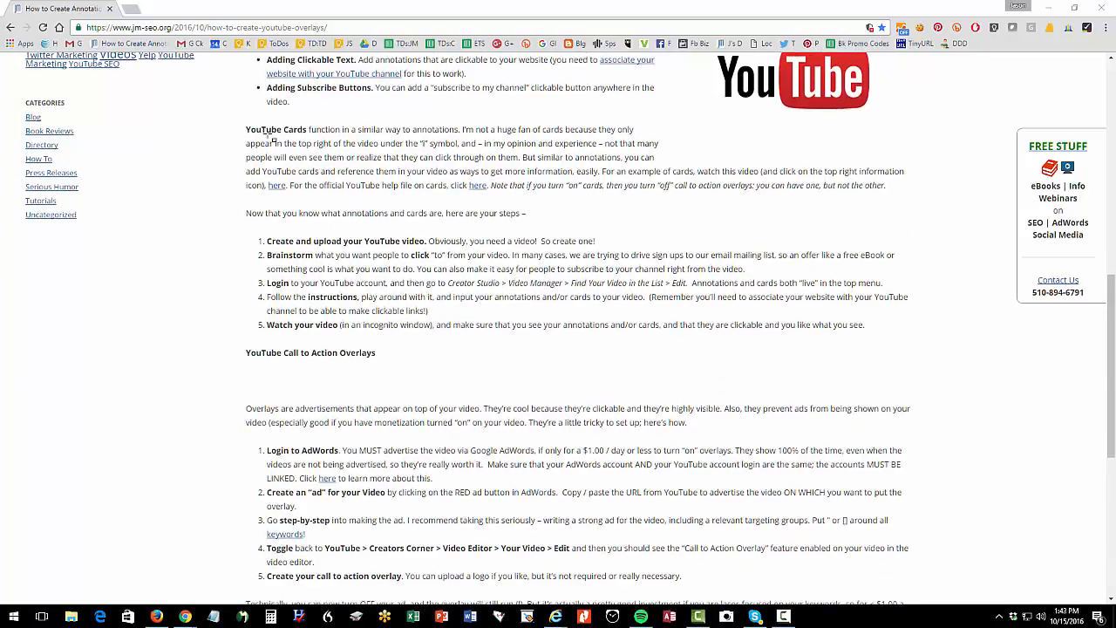
scroll(272, 140, "down", 1)
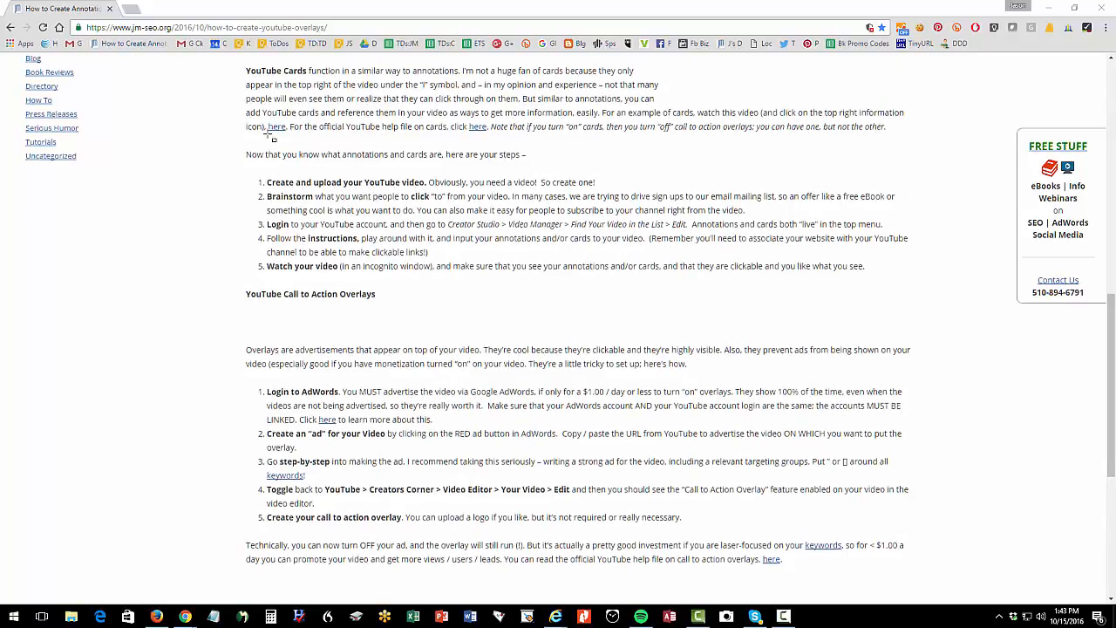
scroll(270, 136, "down", 3)
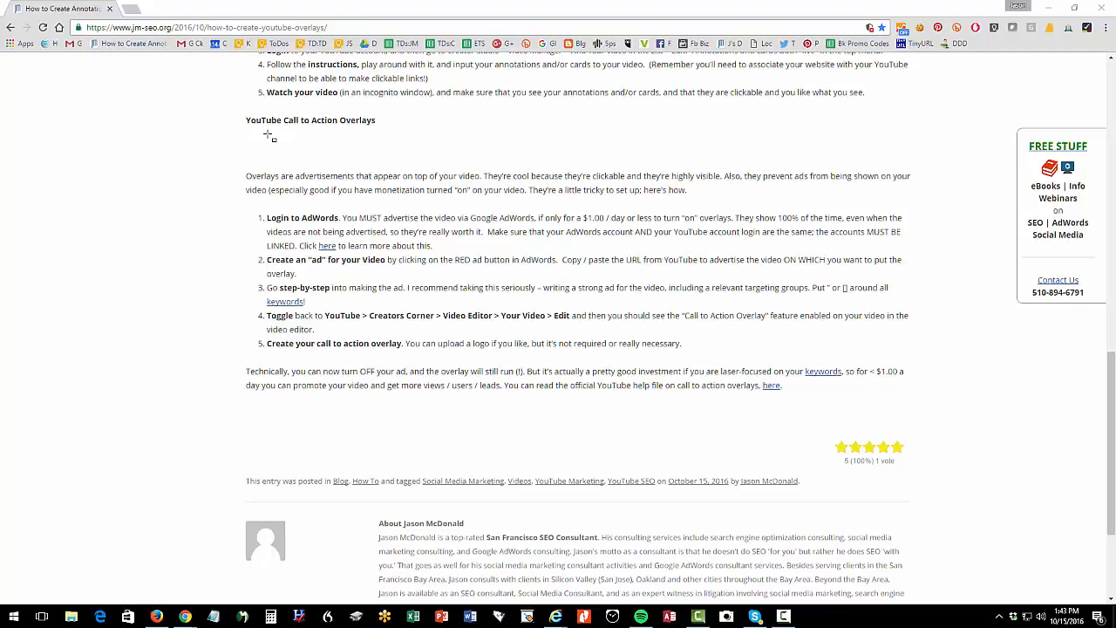
left_click_drag(282, 126, 380, 129)
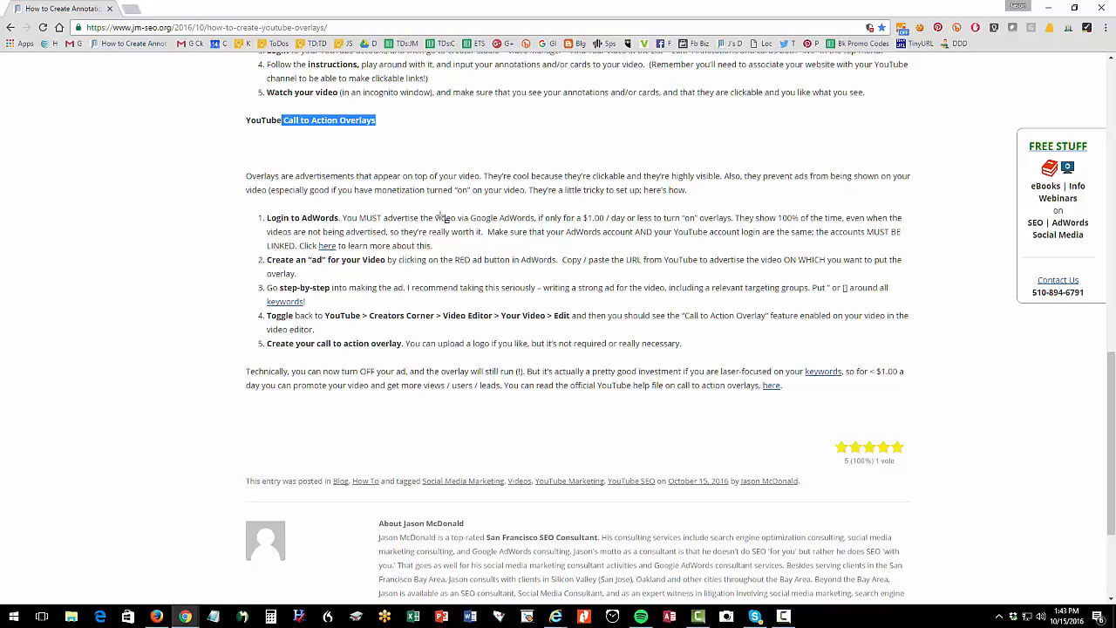
left_click_drag(810, 288, 895, 288)
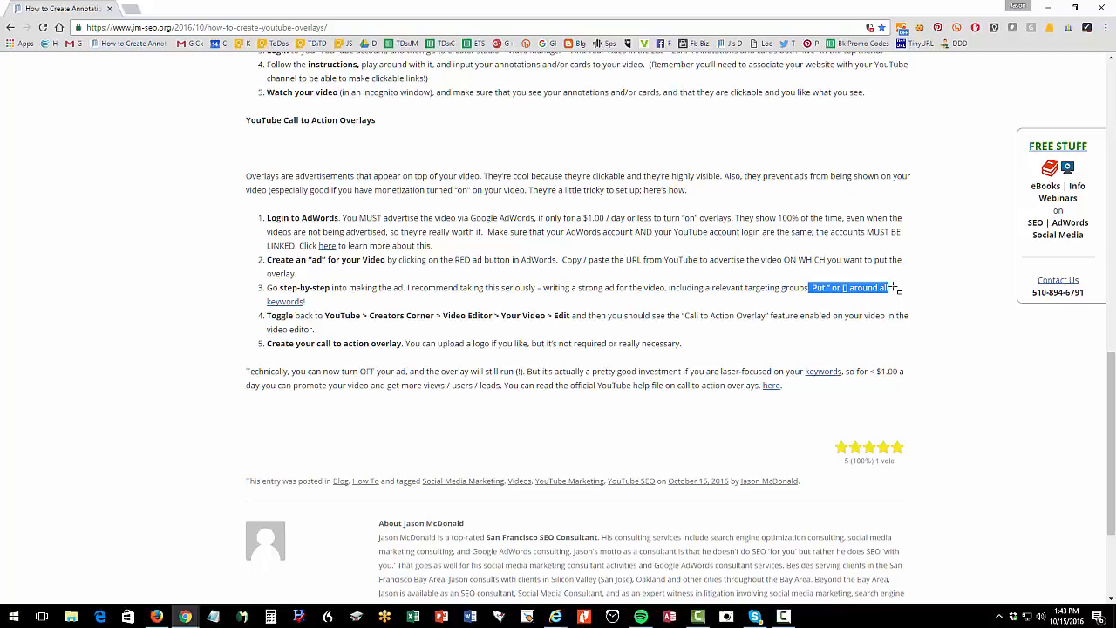
scroll(610, 322, "up", 10)
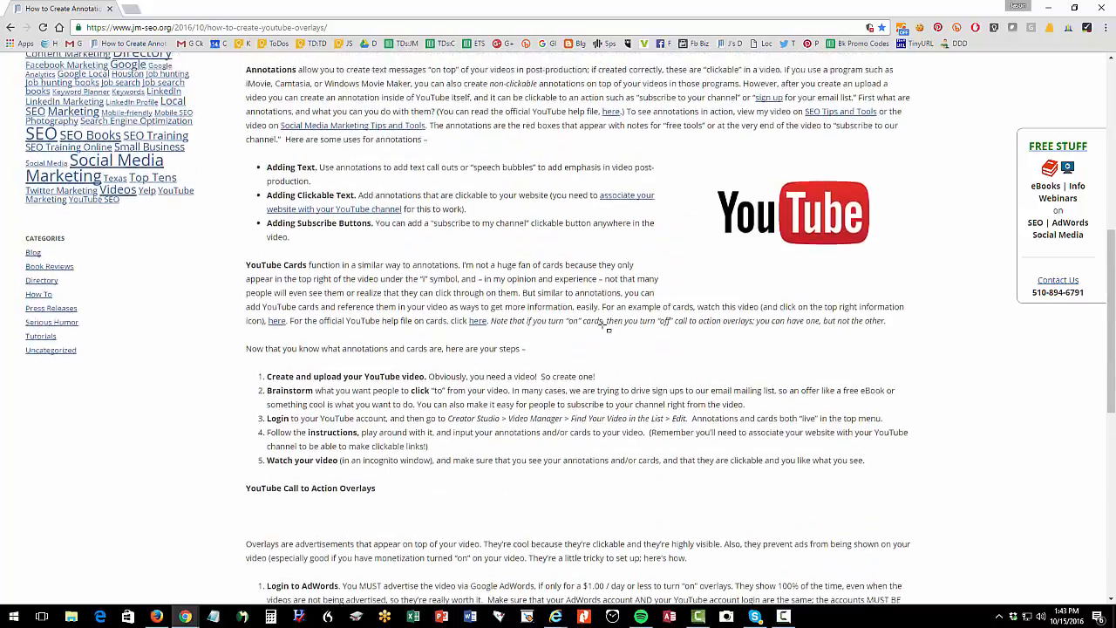
scroll(604, 326, "up", 2)
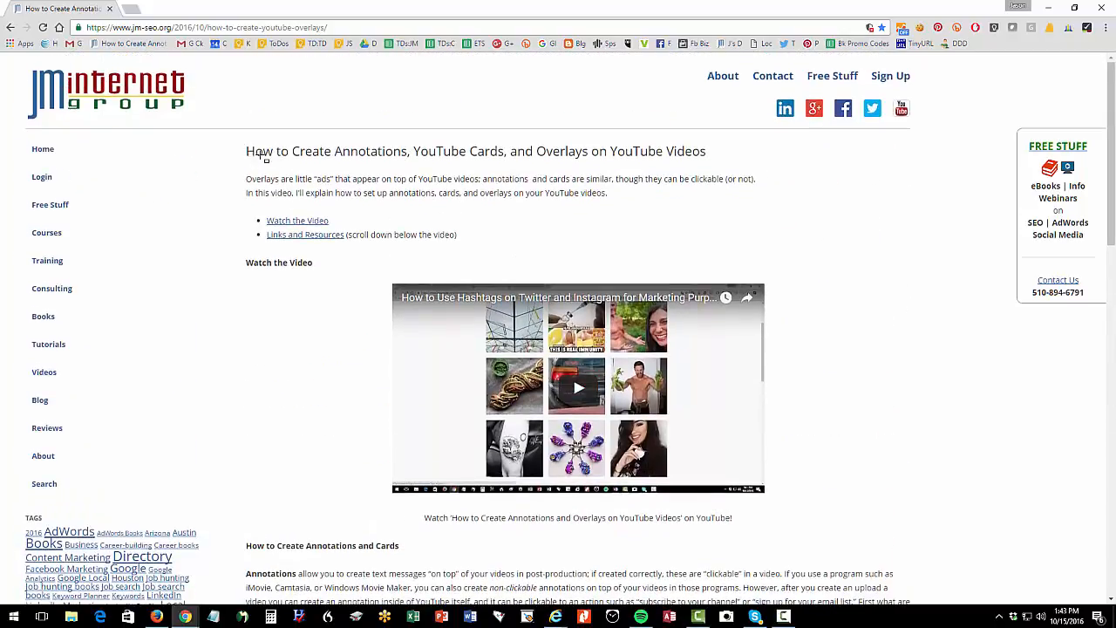
left_click_drag(245, 152, 750, 136)
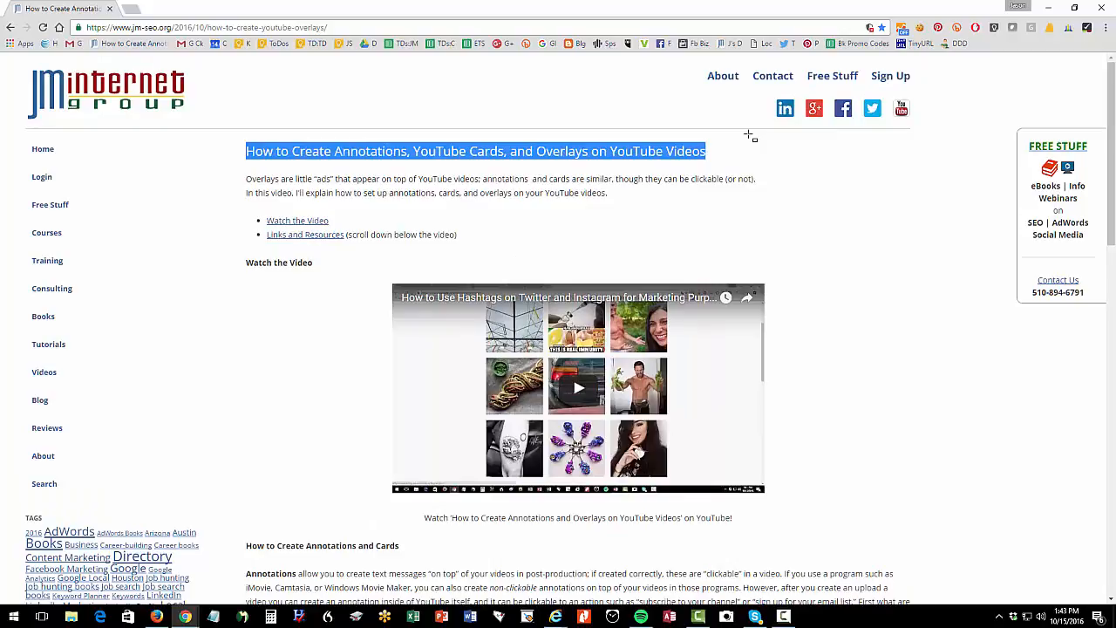